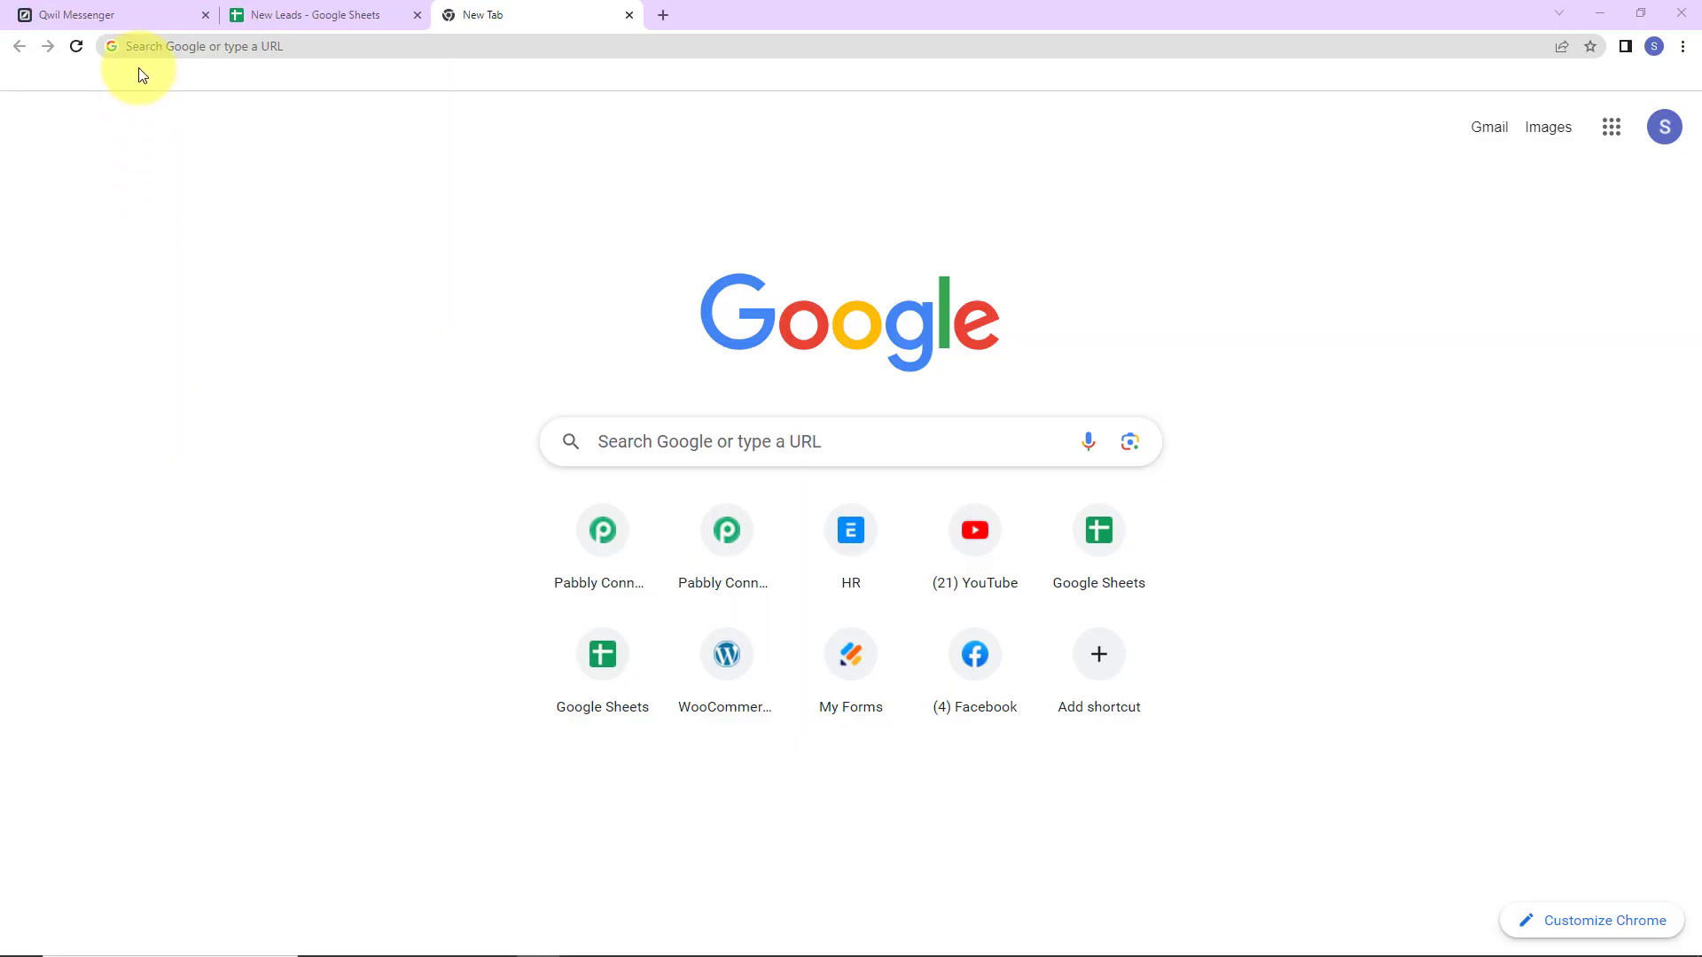
Go to pabbly.com/connect, sign in, and open Pabbly Connect with Access Now.
click(161, 45)
text(pabbly.com/connect/)
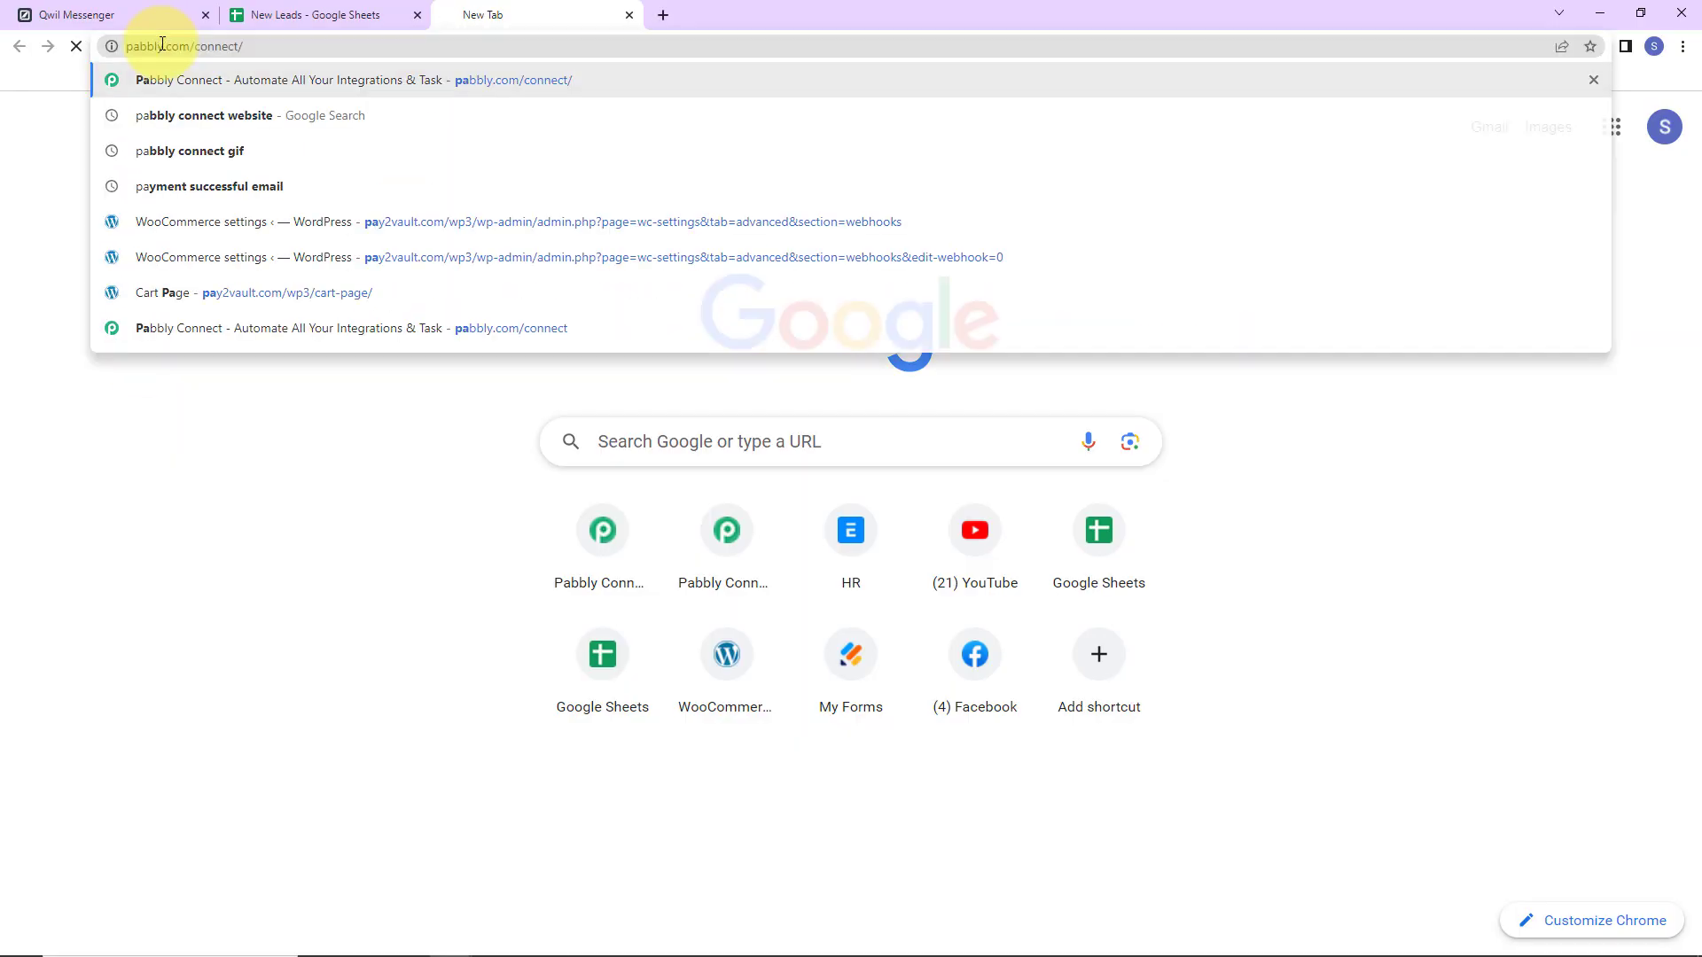
key(Return)
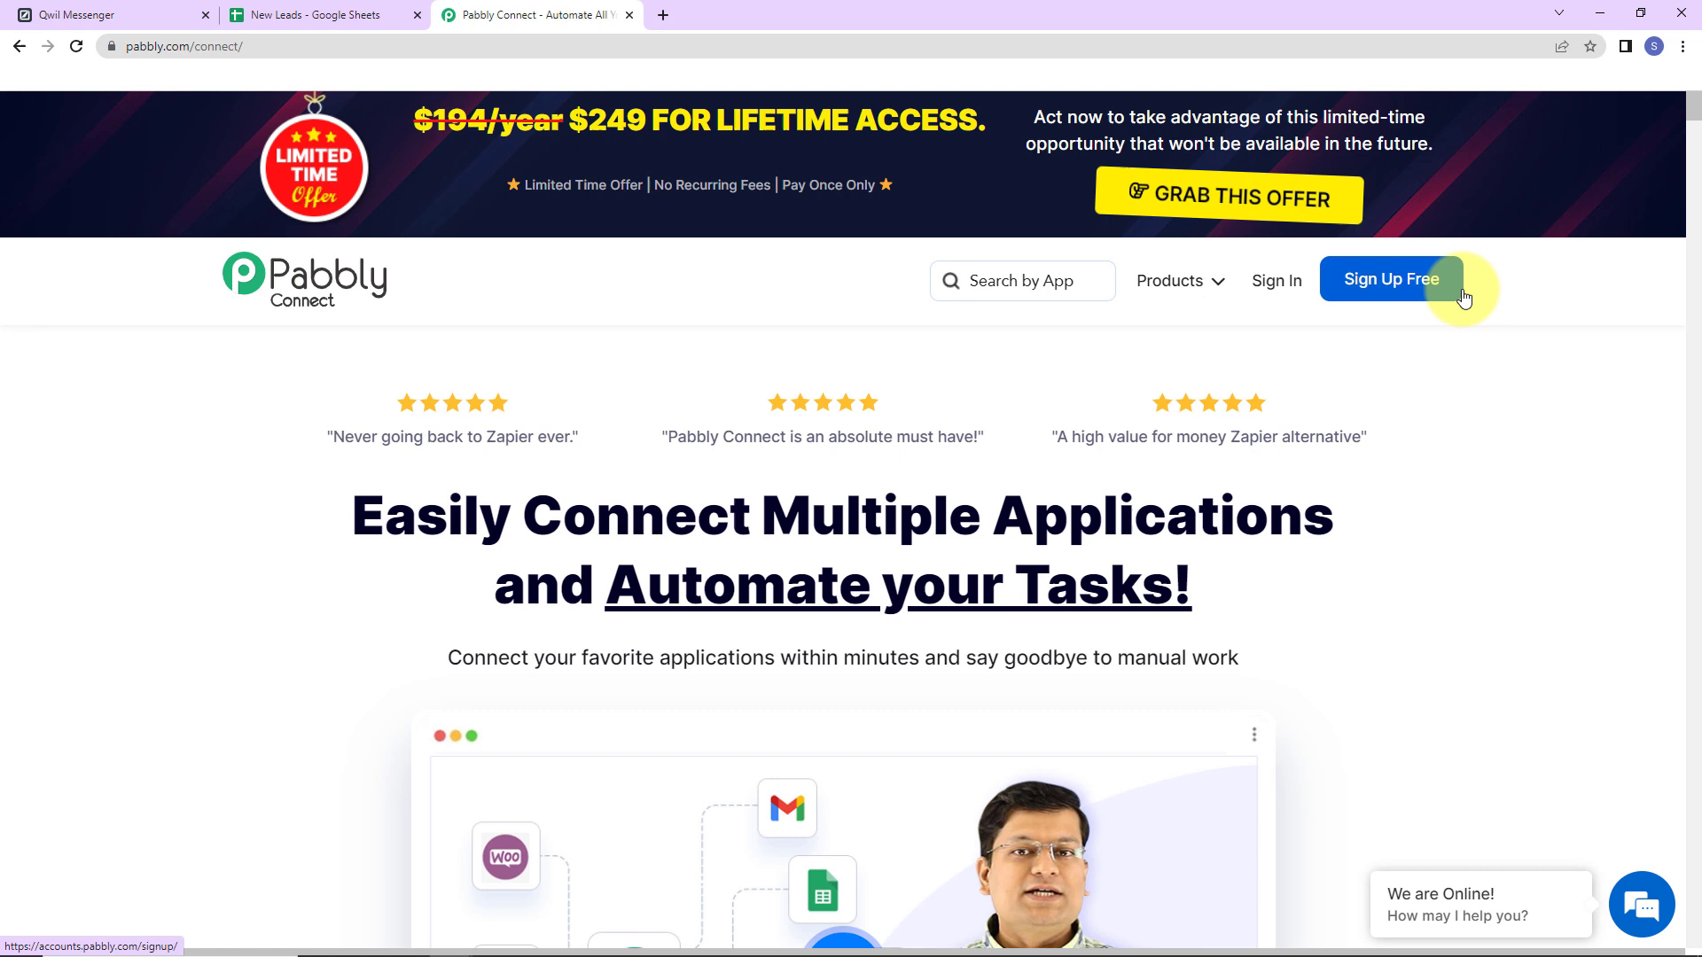
click(1276, 280)
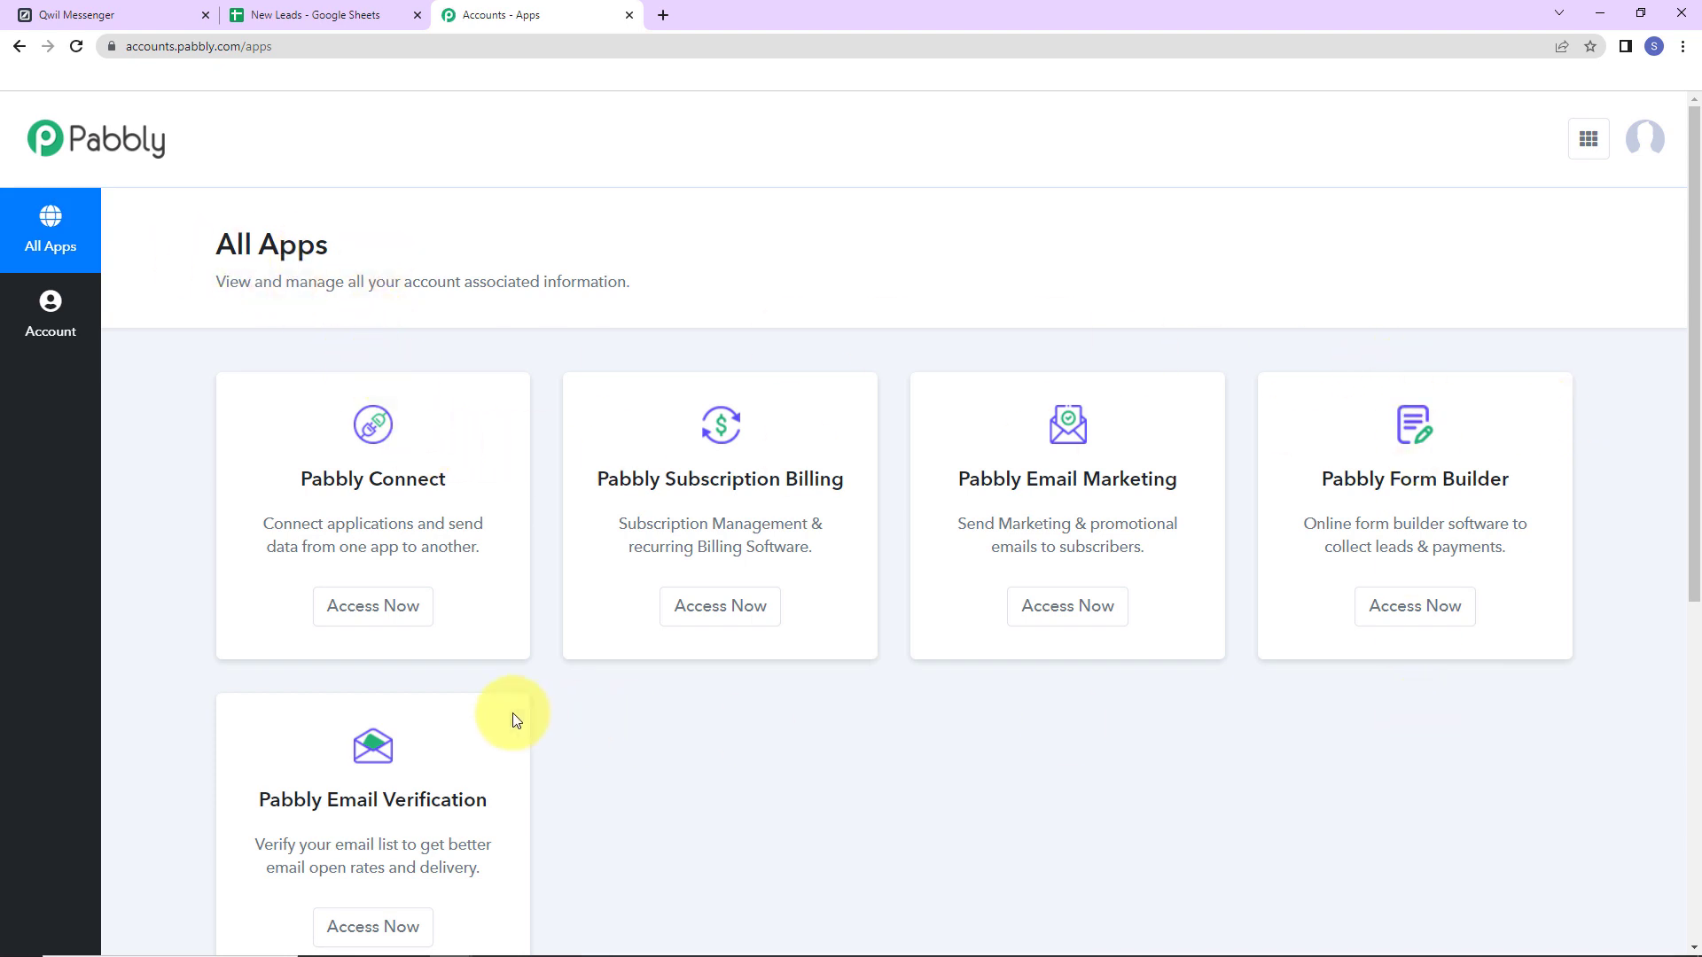
click(400, 611)
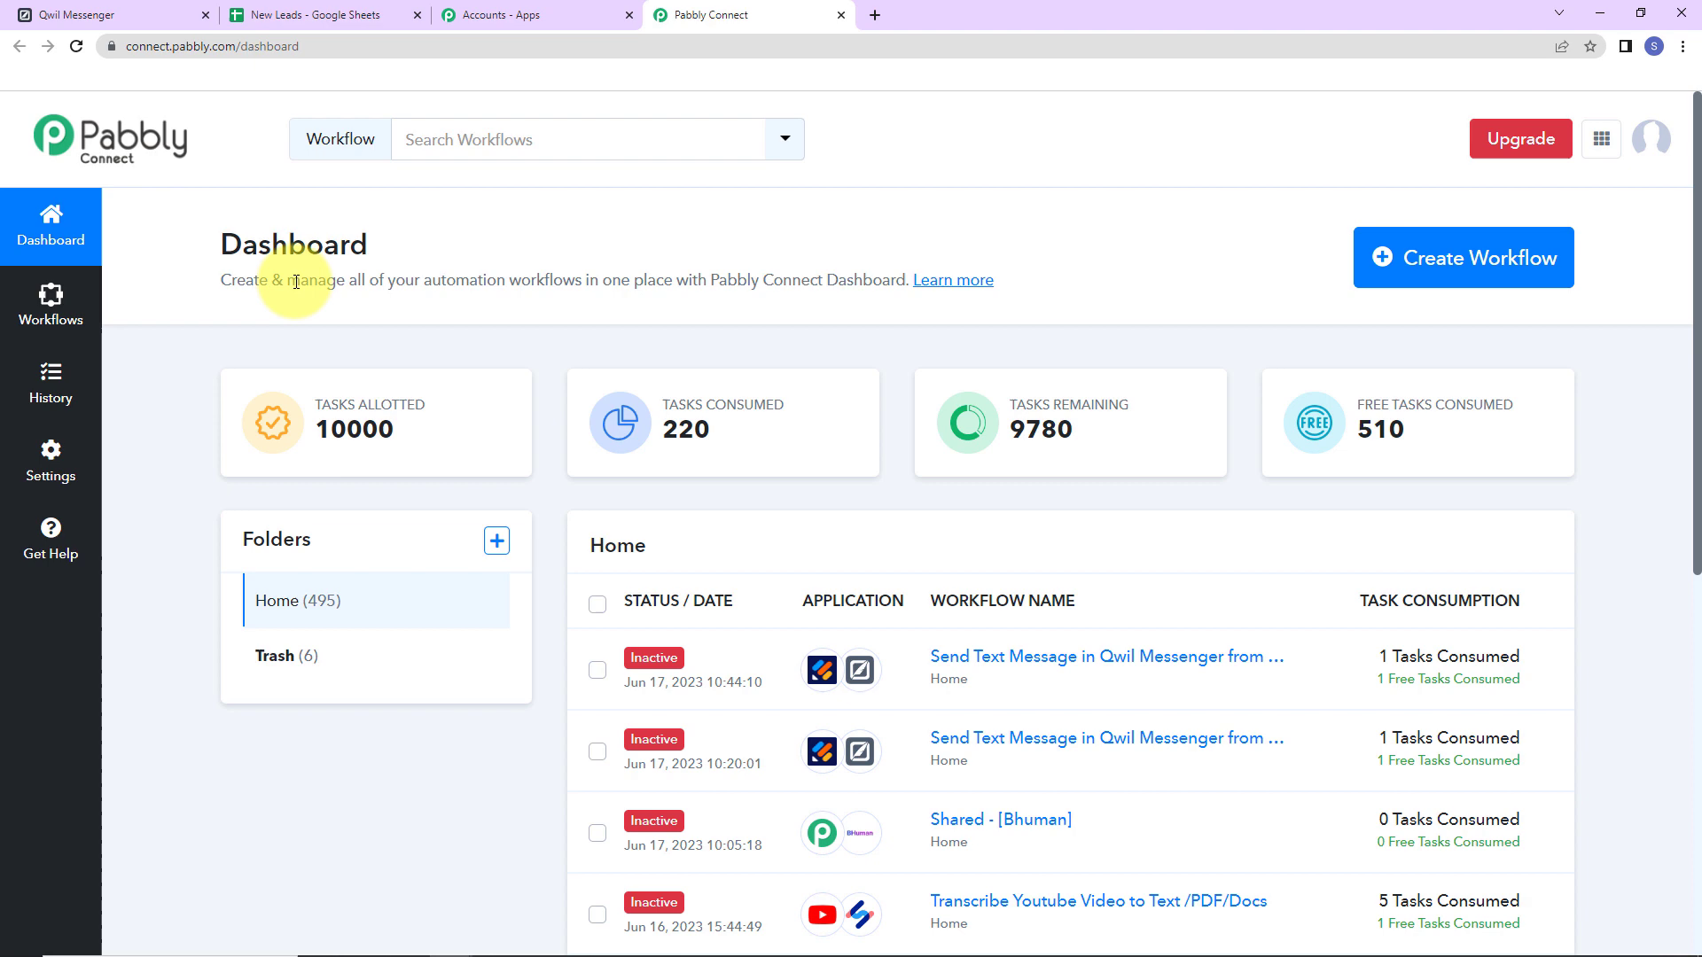
Start a new workflow named 'Send Text Message in Qwil Messenger From Google Sheets'.
click(1517, 277)
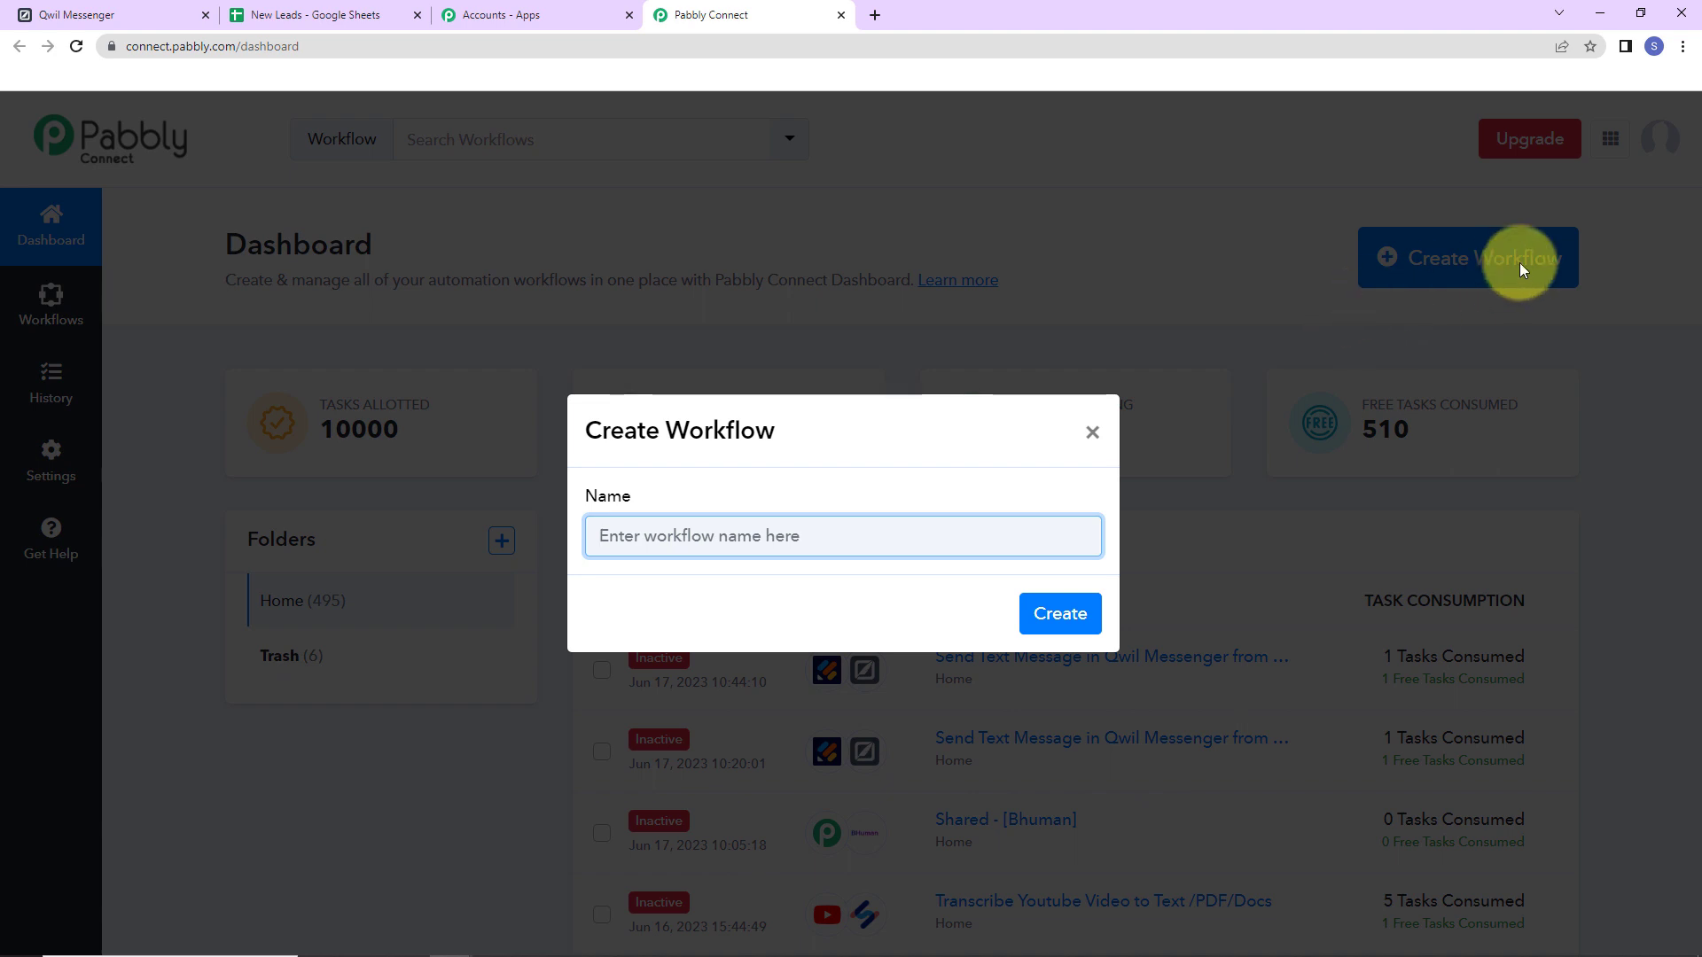
text(Send Text Message in Qwil Messenger From Google Sheets)
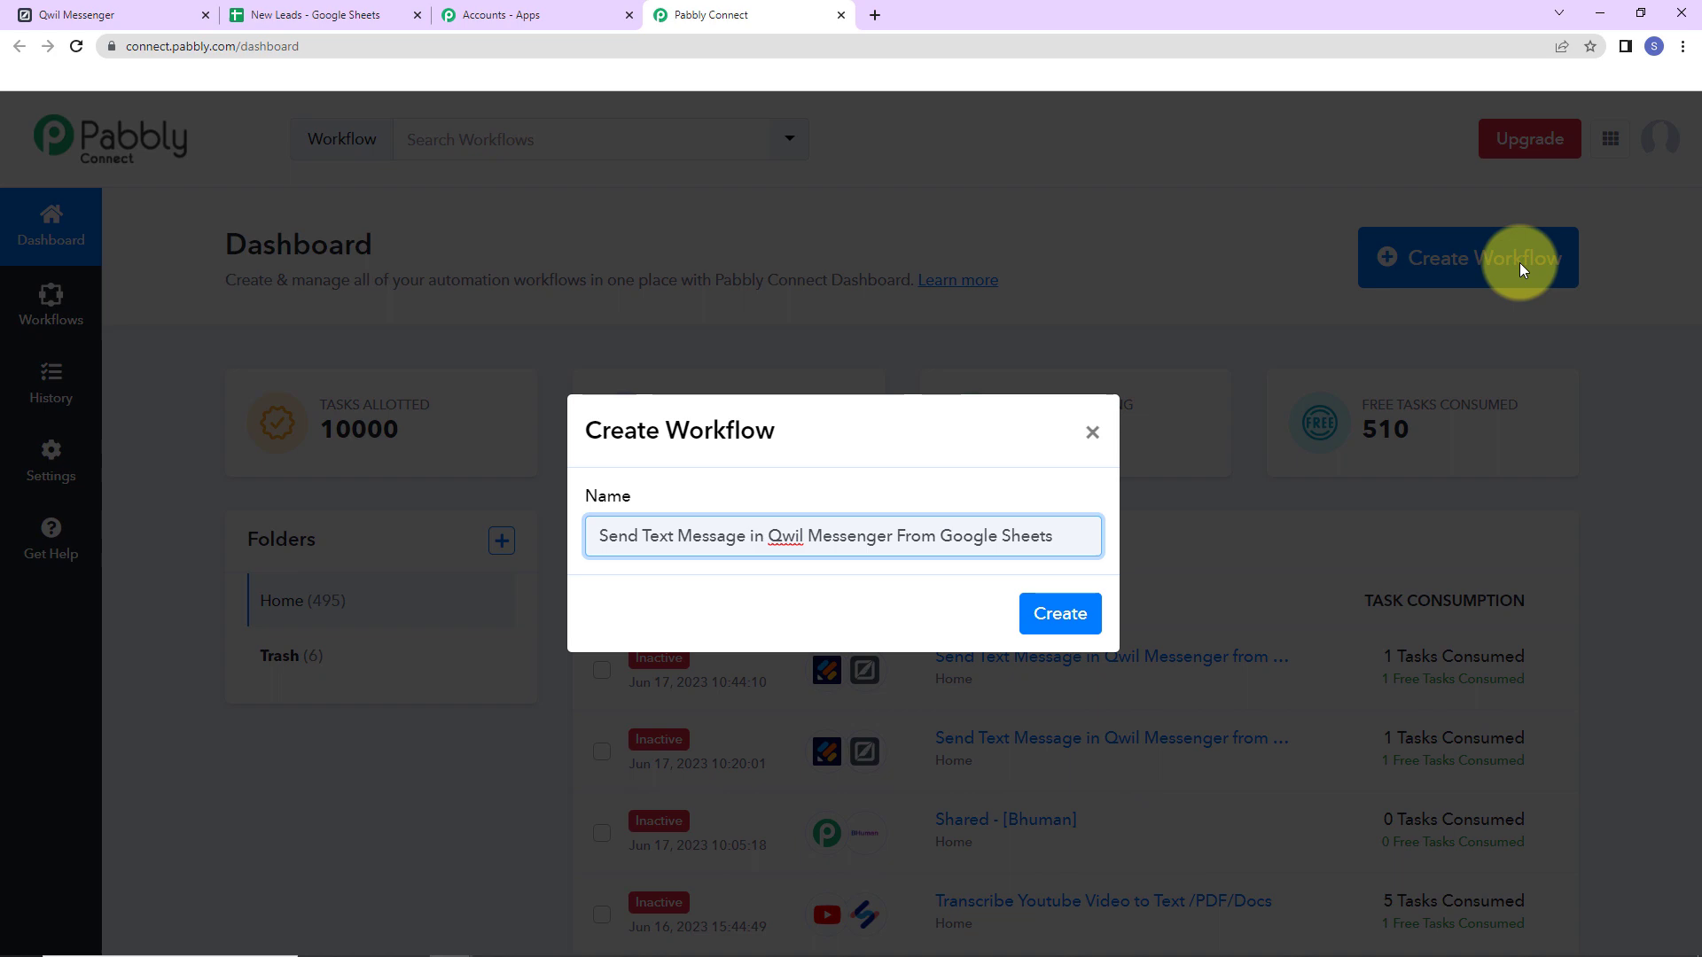
Create the workflow and pick Google Sheets as the trigger app by searching 'google'.
click(1053, 615)
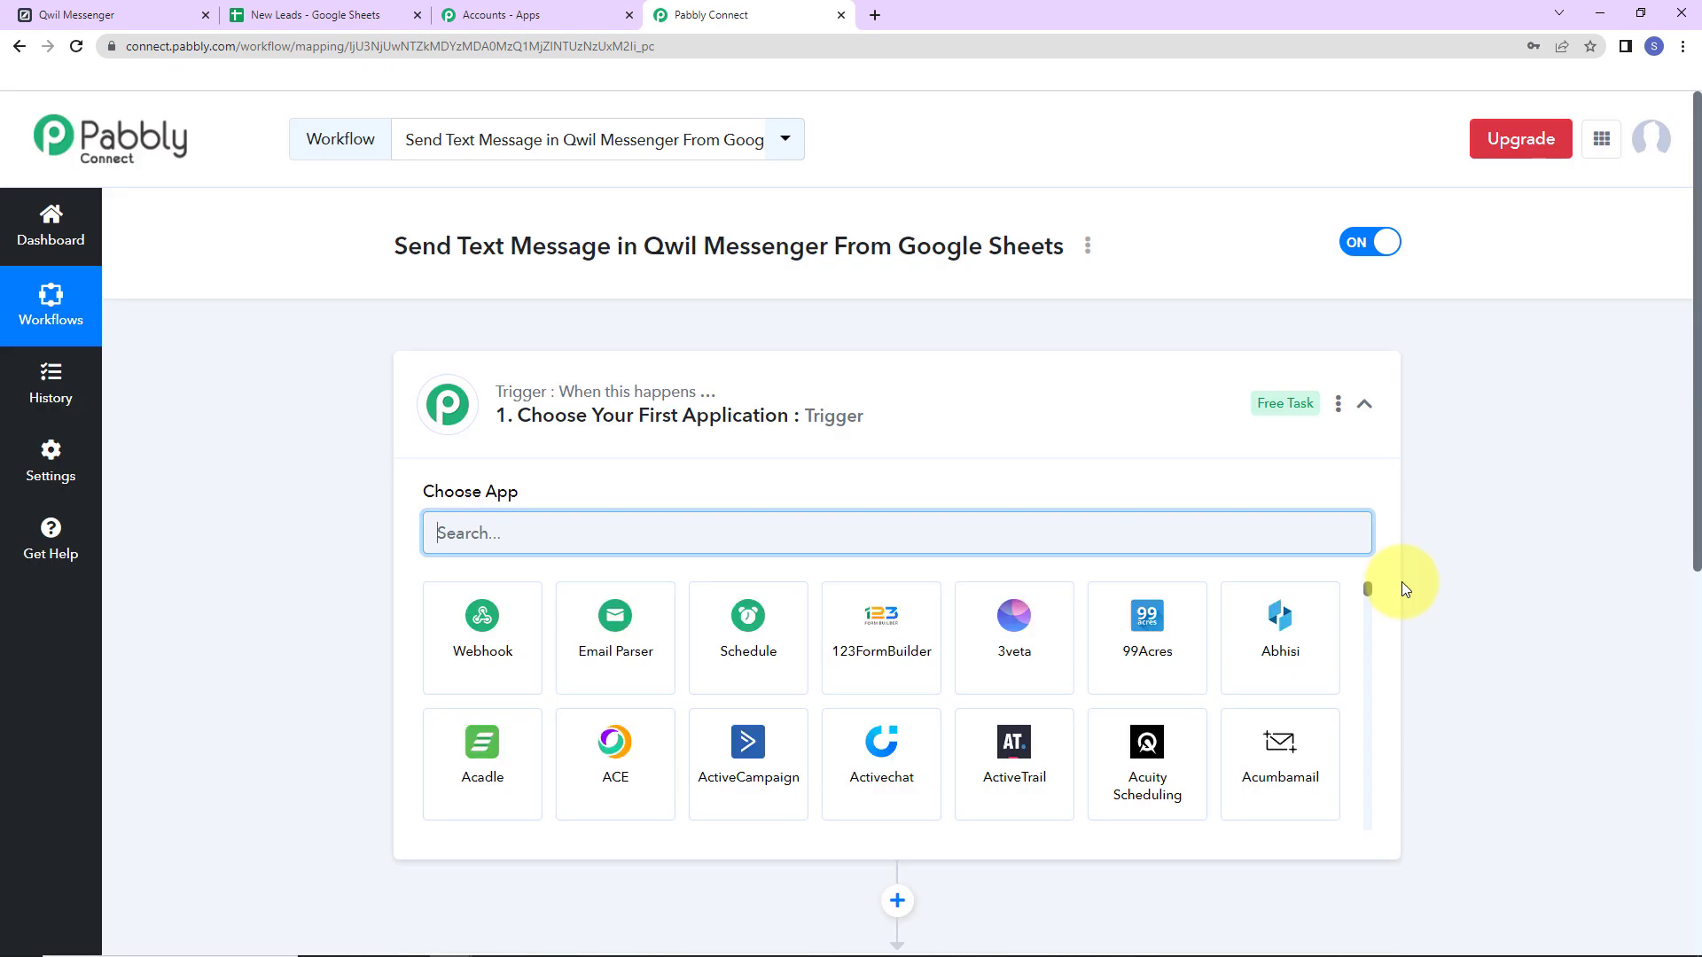
scroll(896, 448, down, 2)
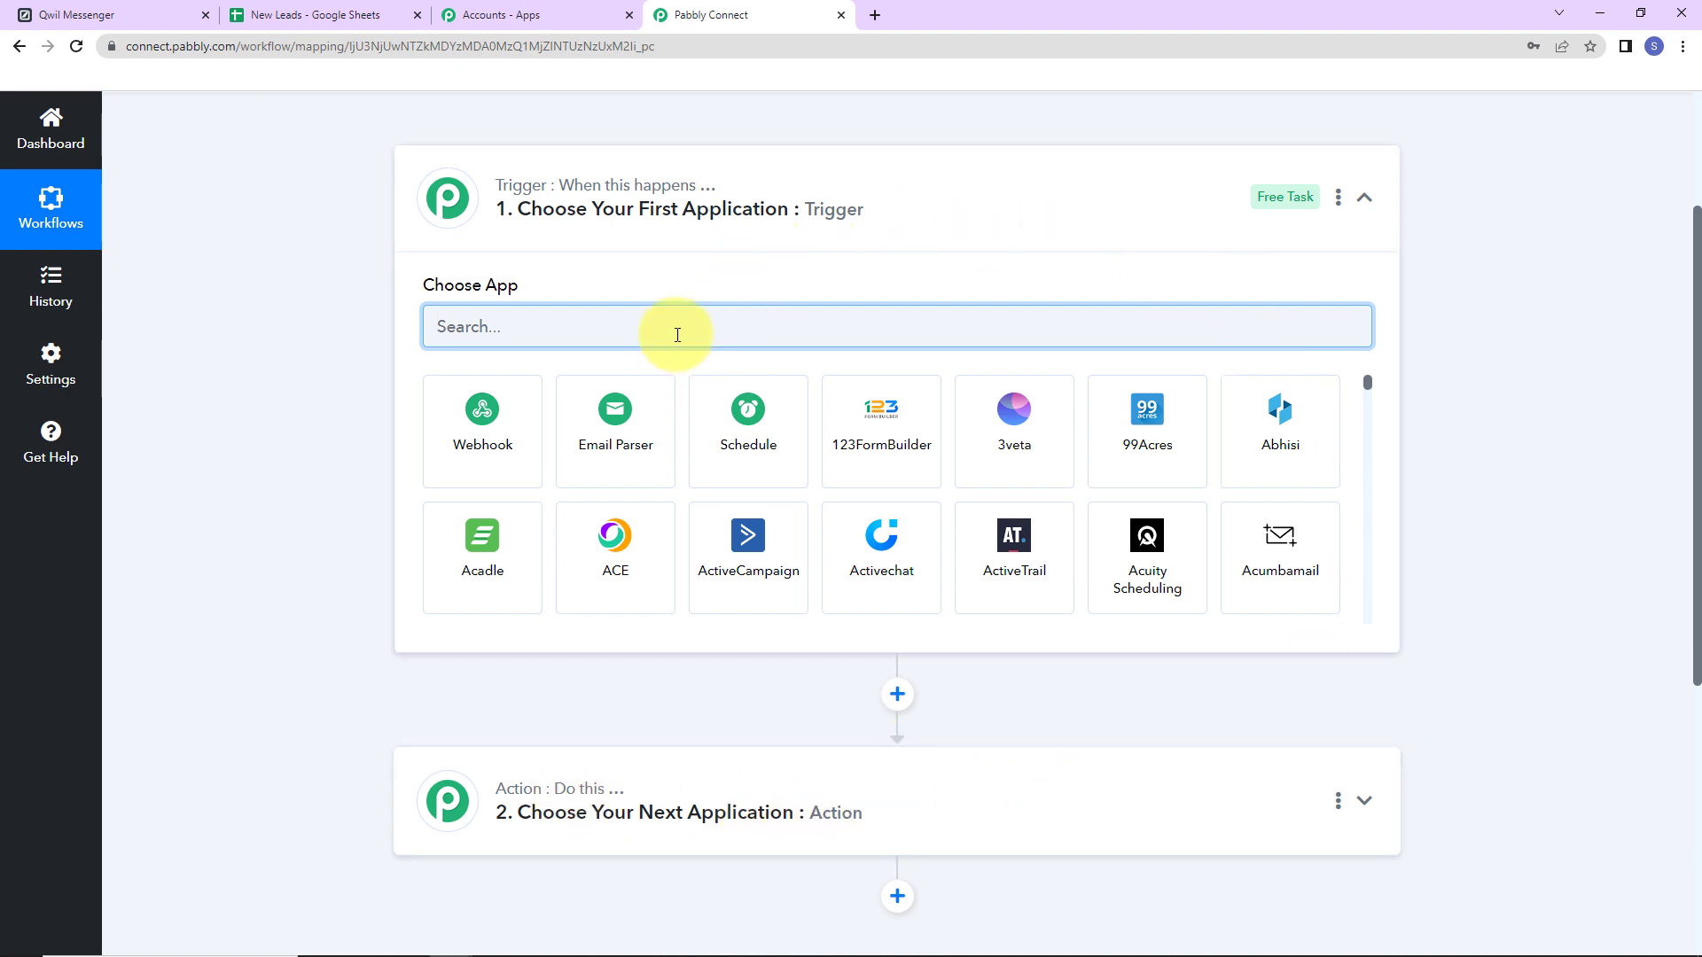
text(google)
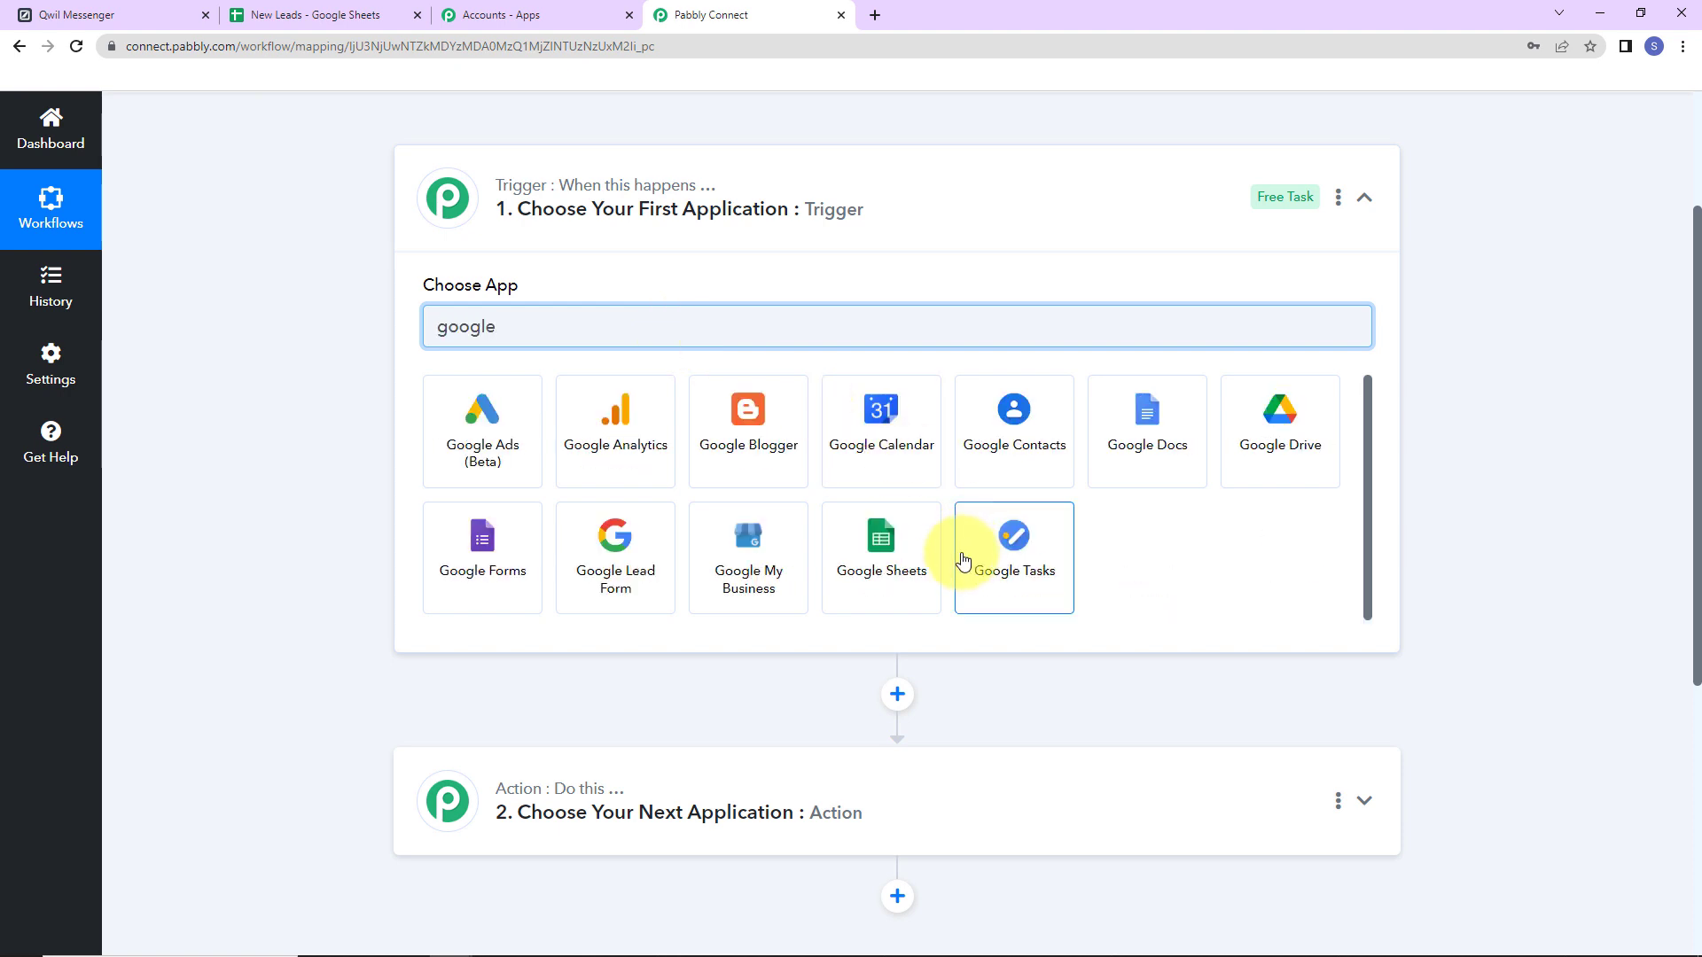
click(926, 558)
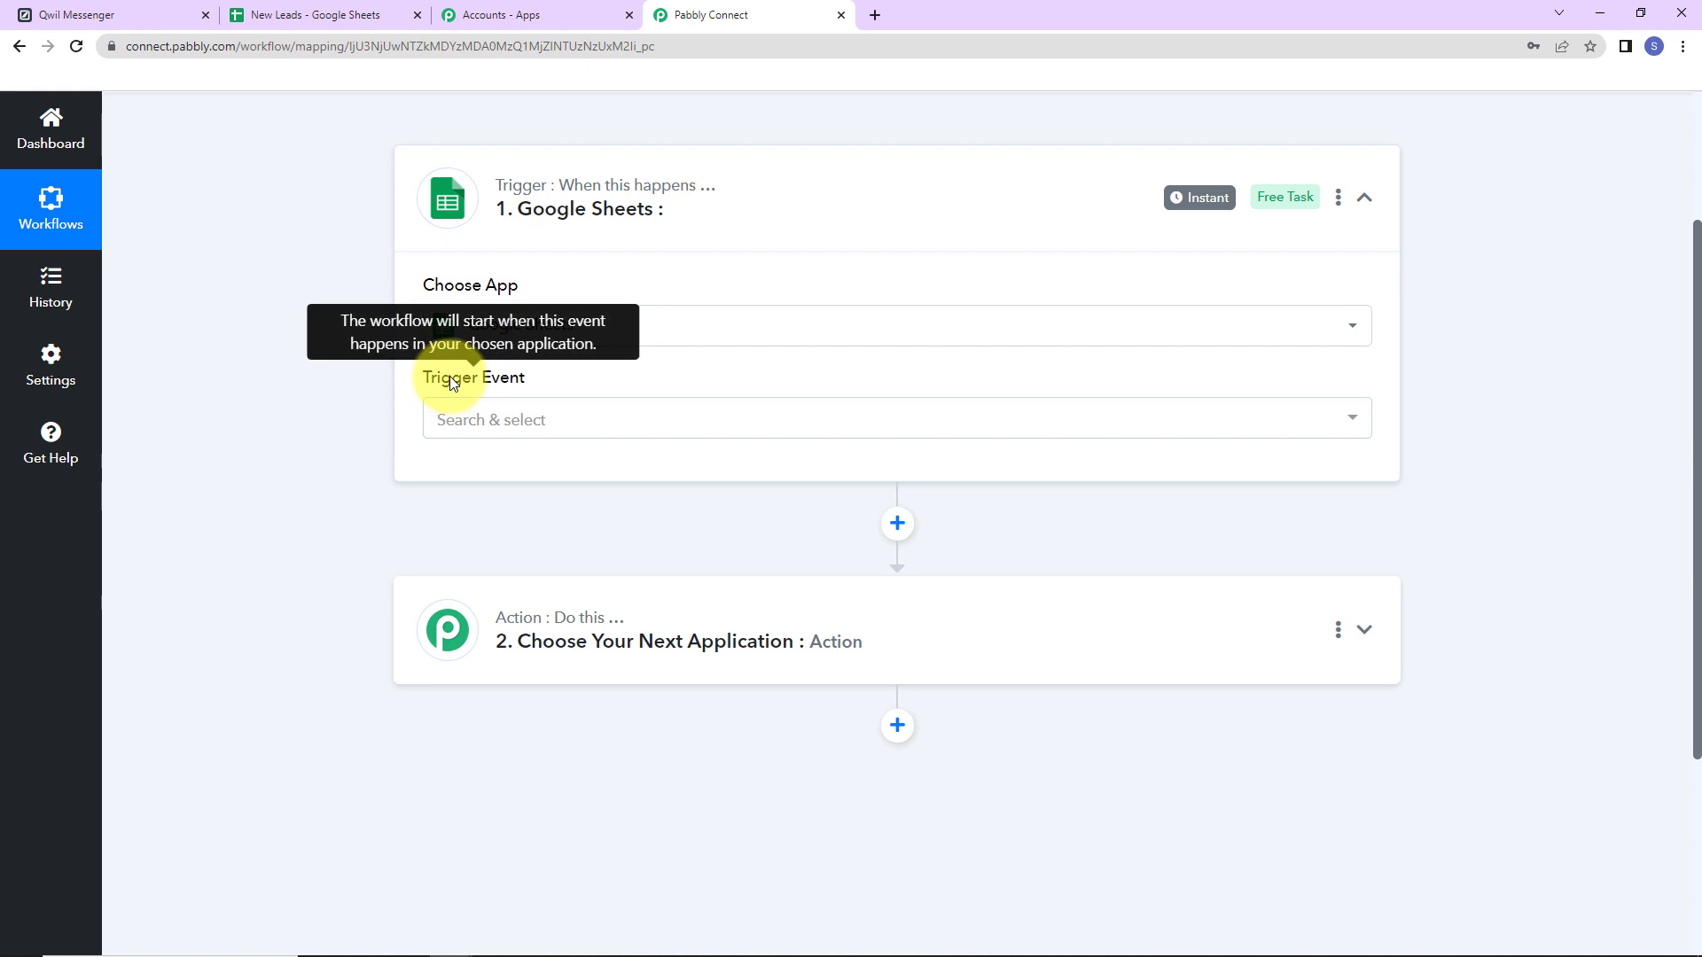
Choose 'New or Updated Spreadsheet Row' as the trigger event and copy its webhook URL.
click(452, 423)
click(476, 532)
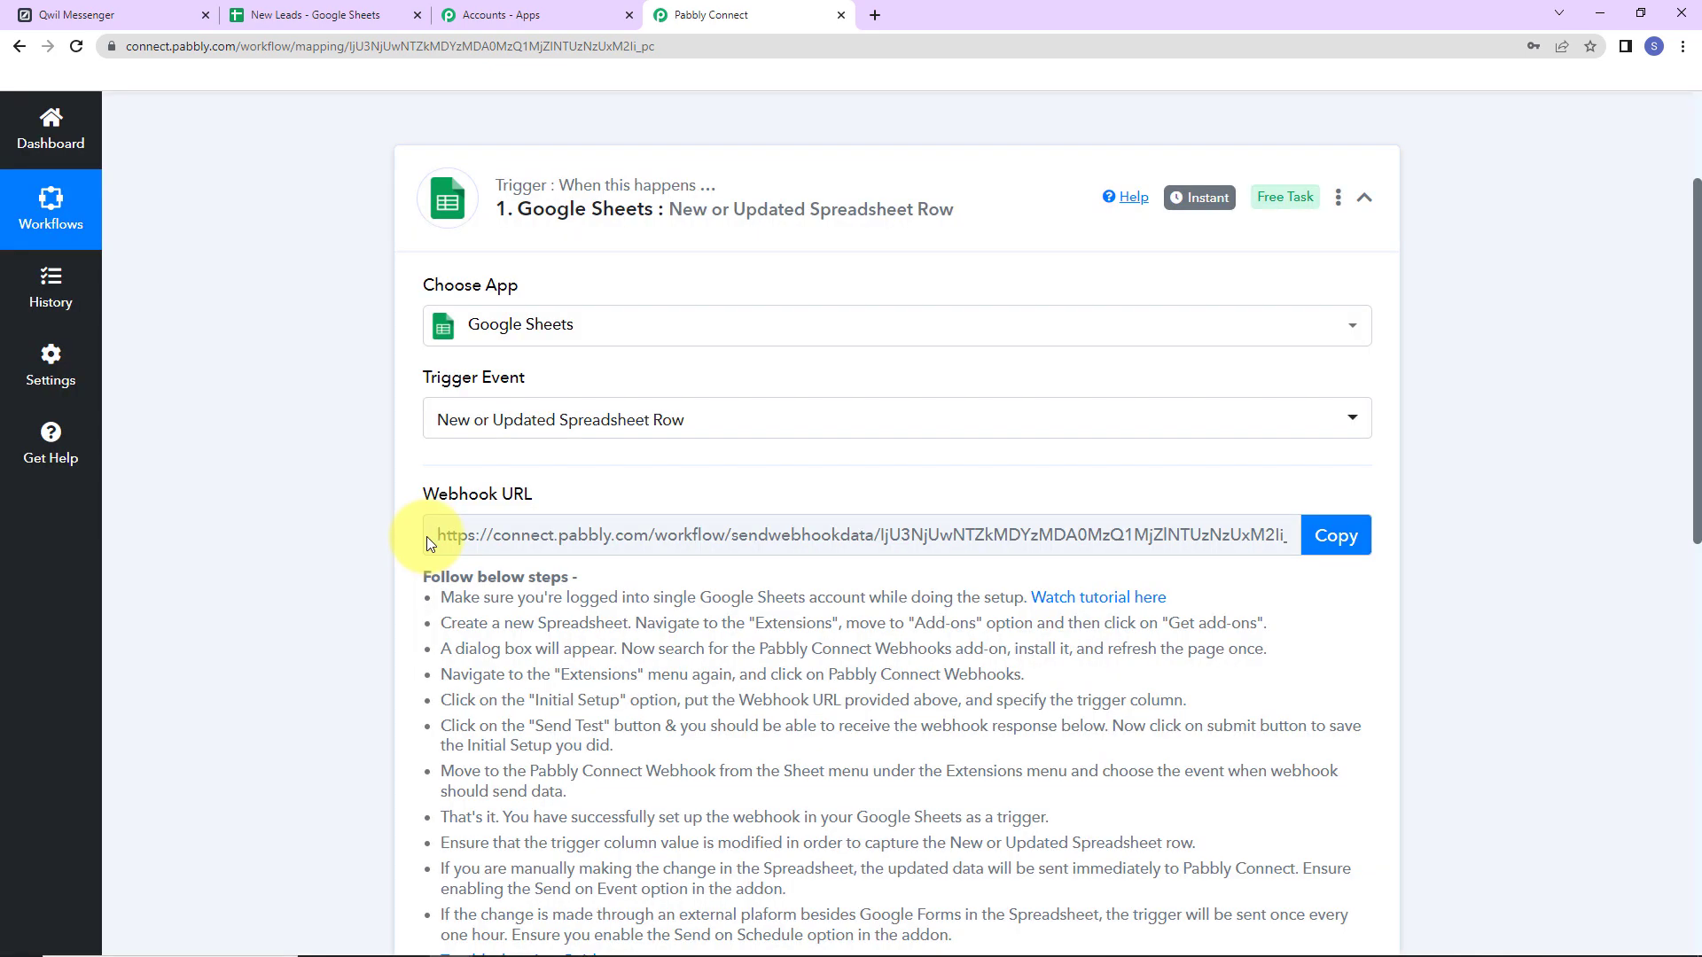
drag(425, 491, 543, 503)
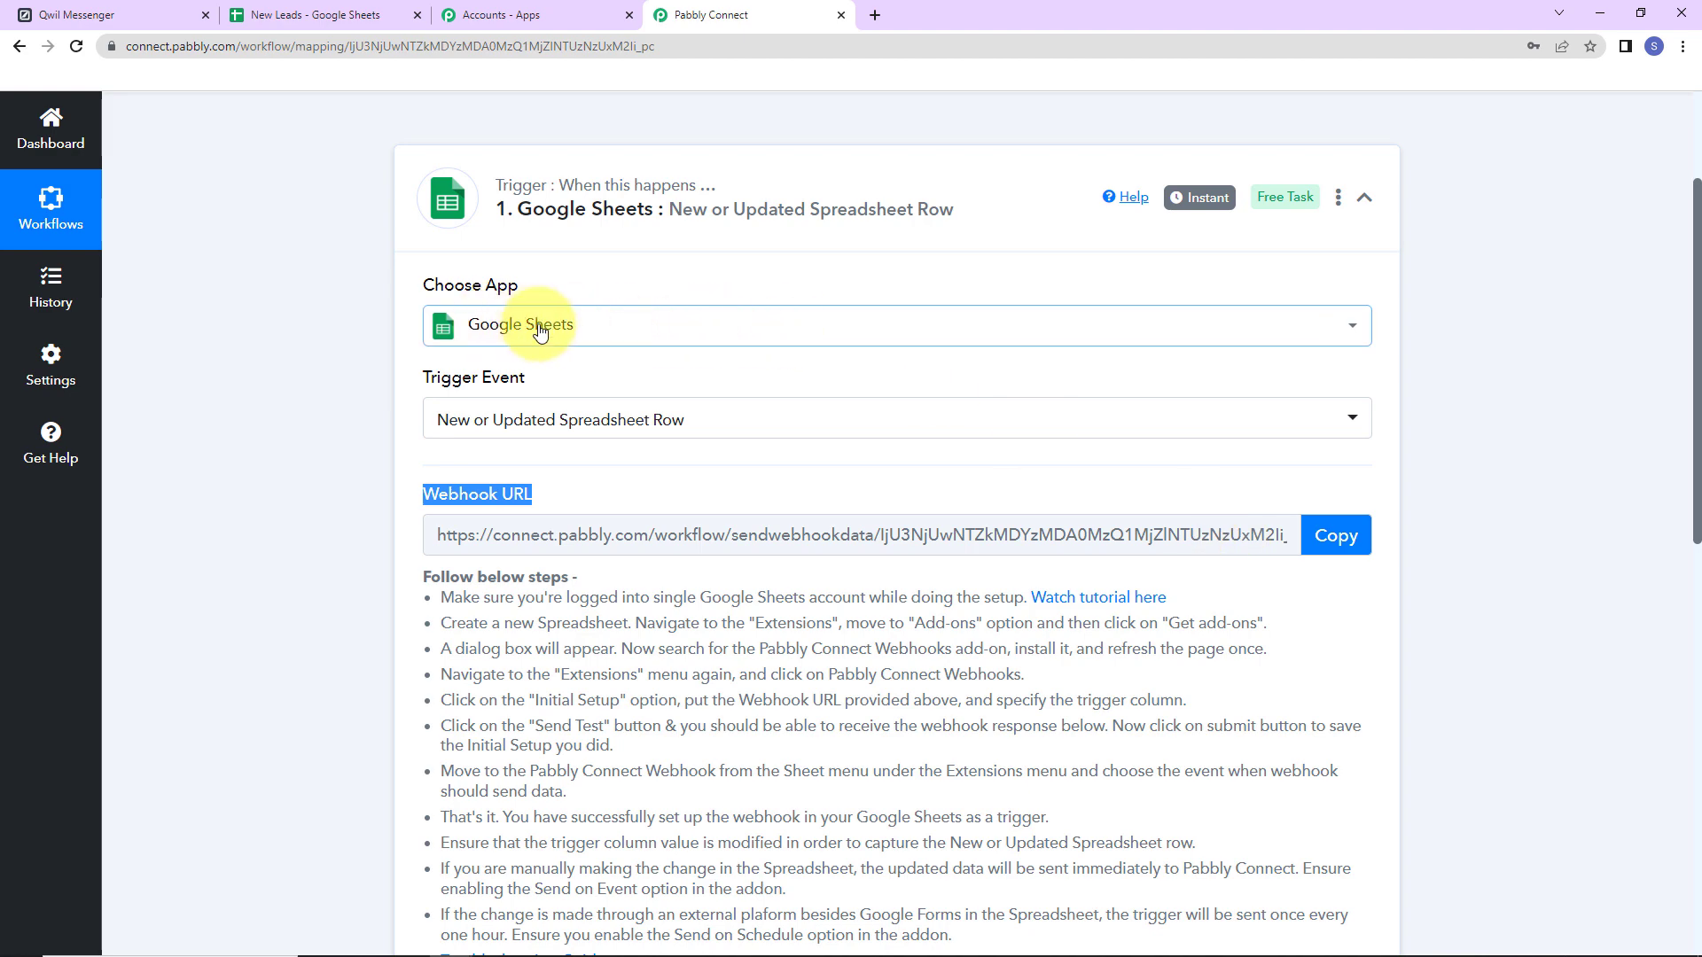
click(1338, 530)
scroll(1494, 479, down, 2)
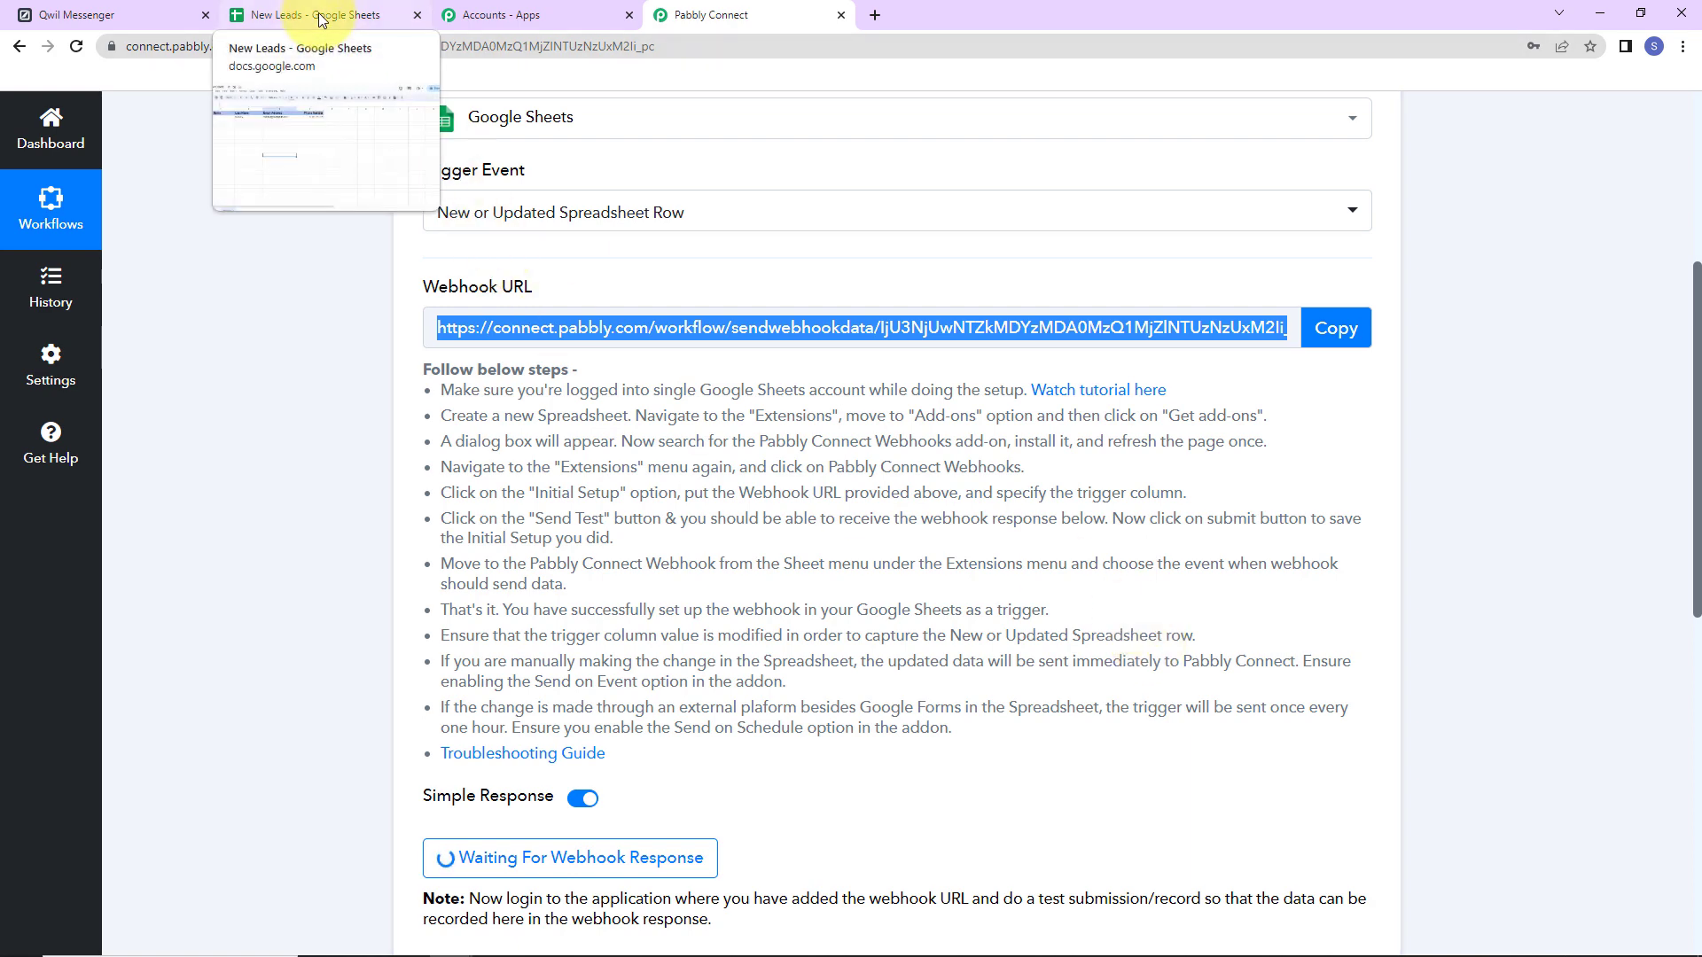
From the New Leads sheet, search the add-ons marketplace for Pabbly Connect Webhooks.
click(321, 19)
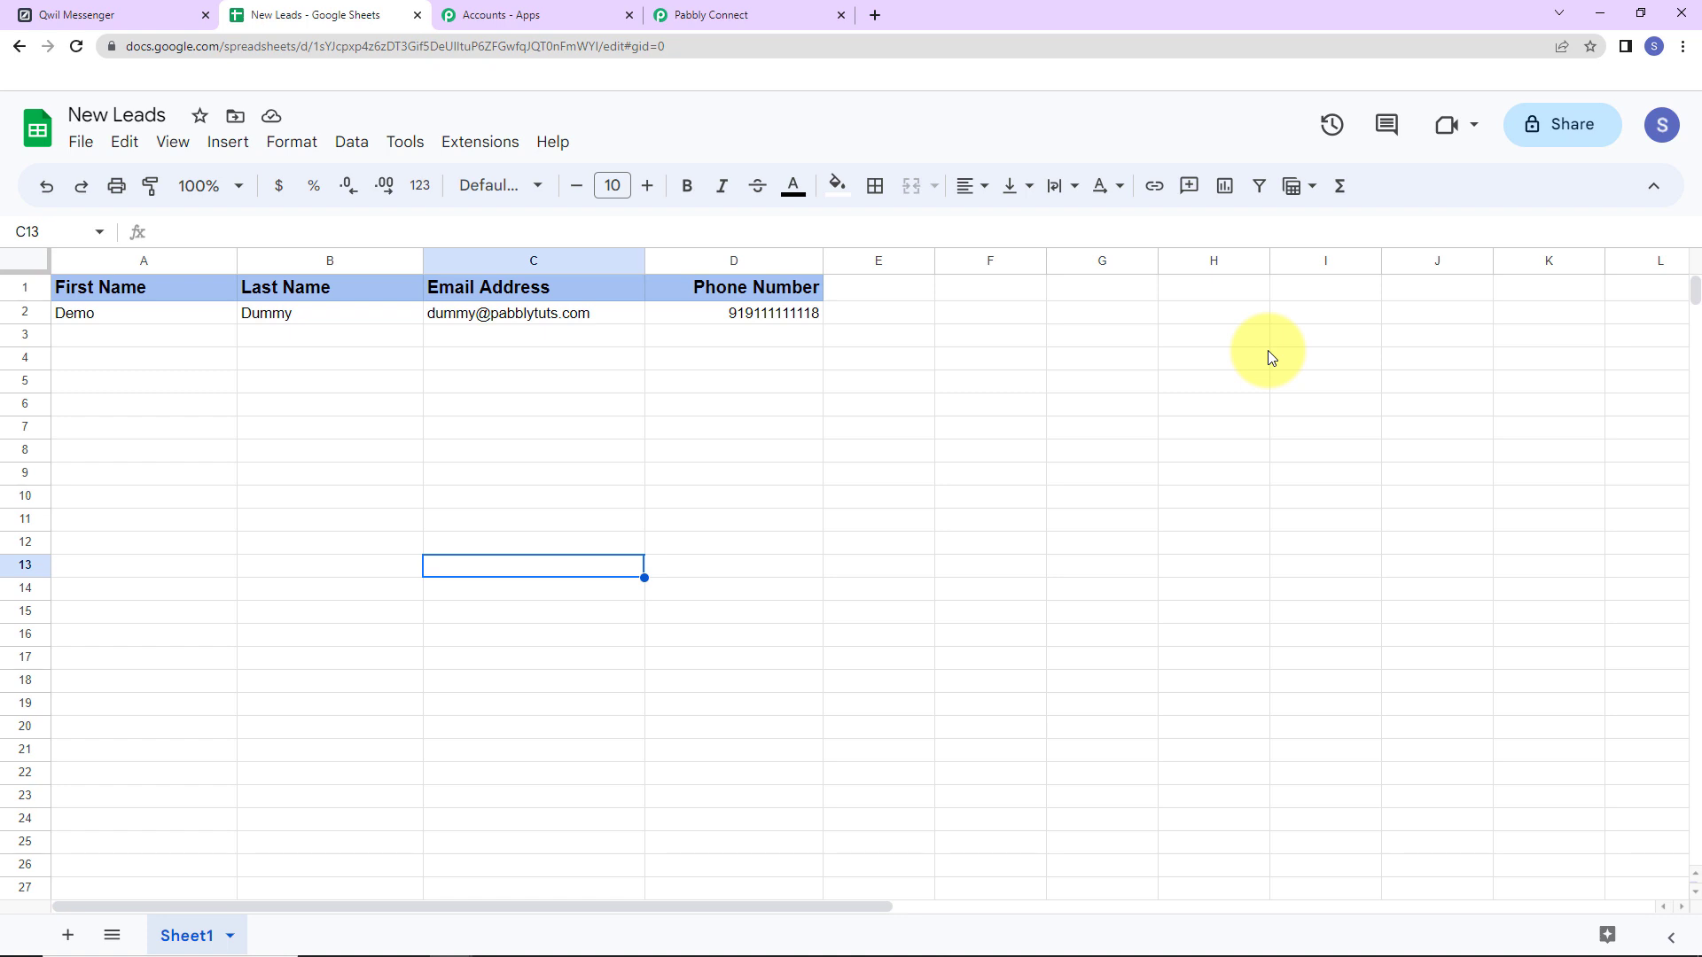
click(499, 149)
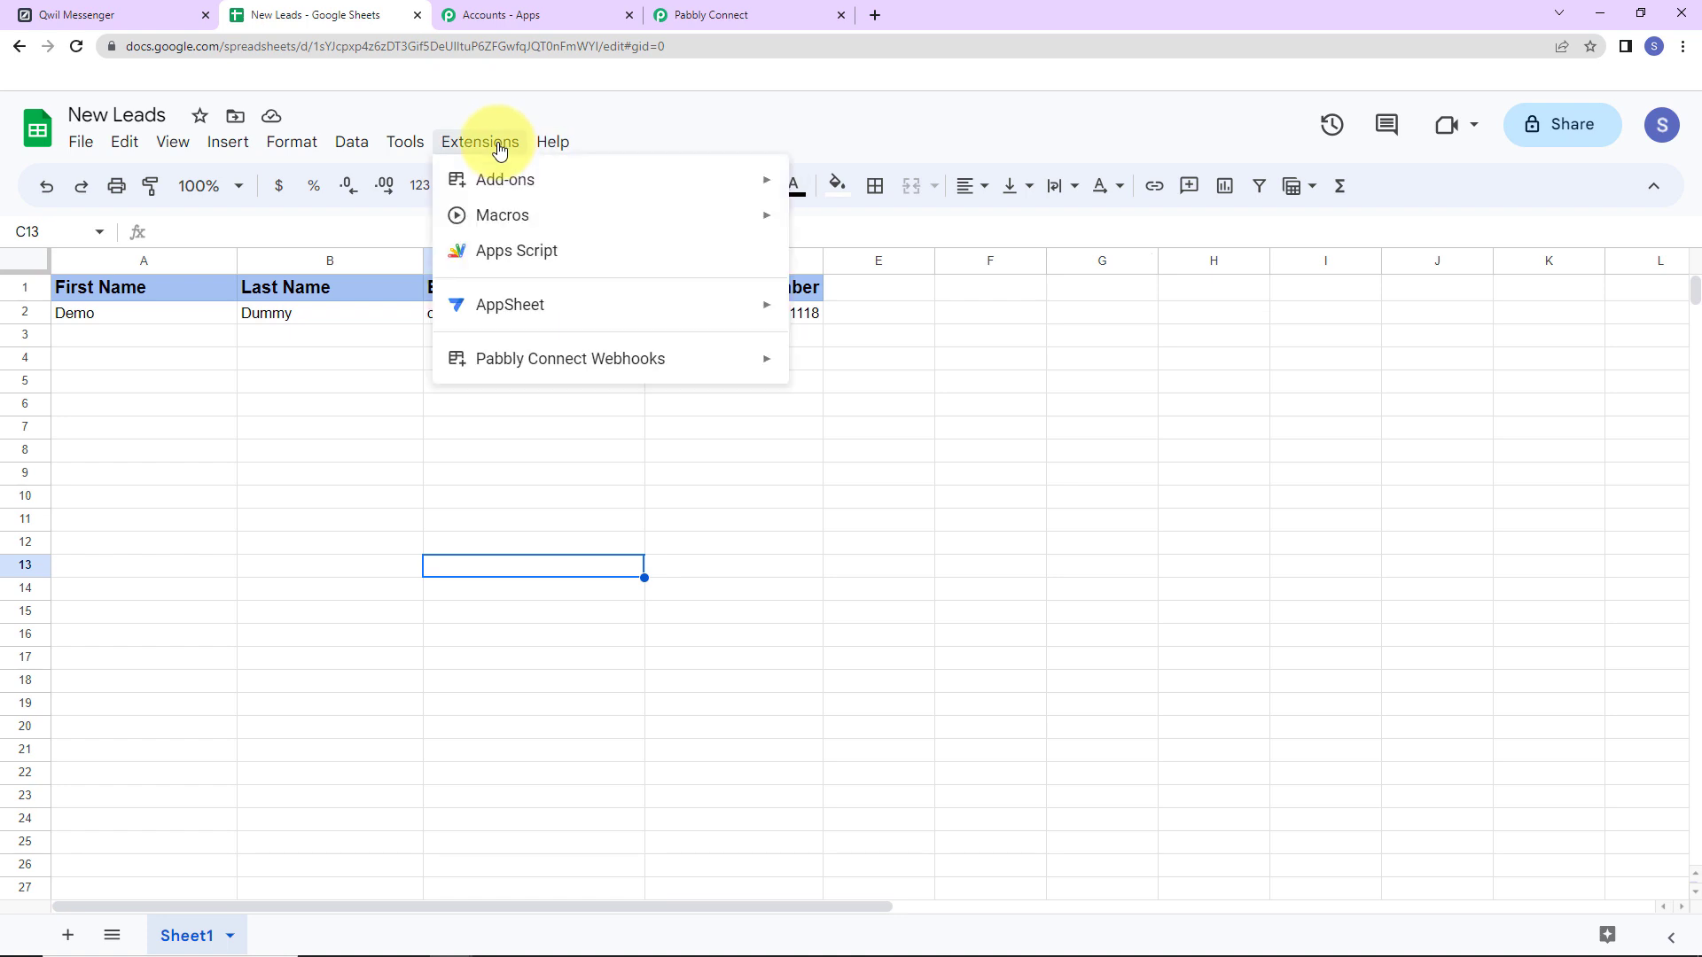
mouse_move(496, 179)
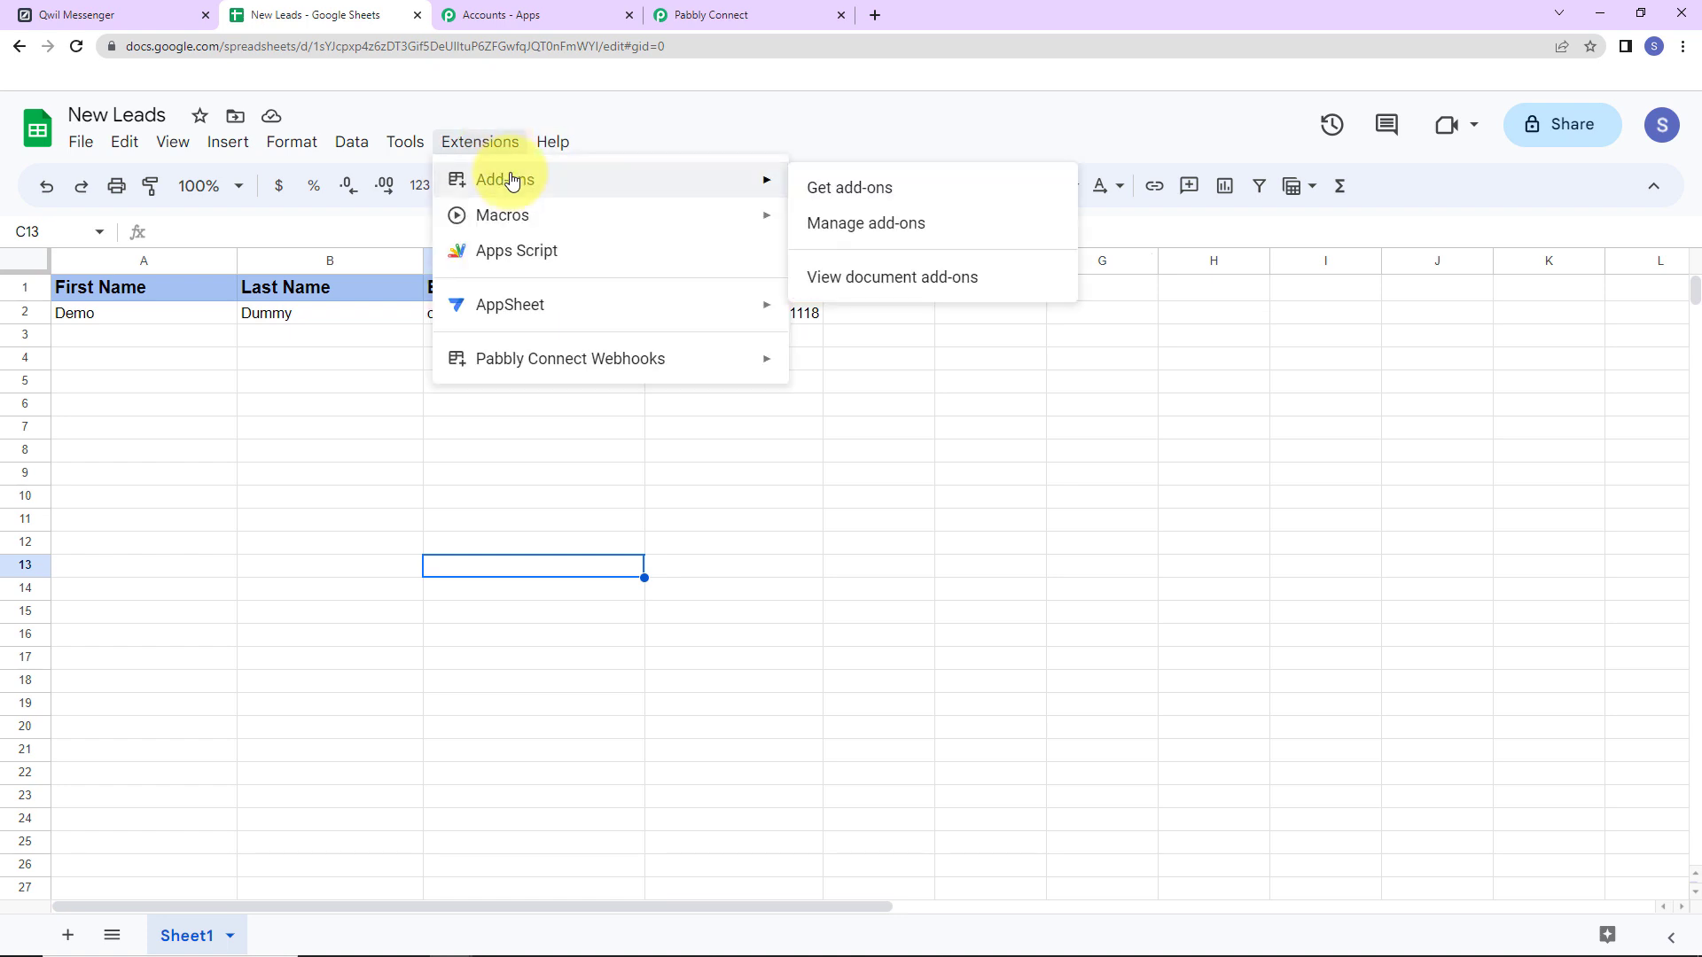
click(905, 199)
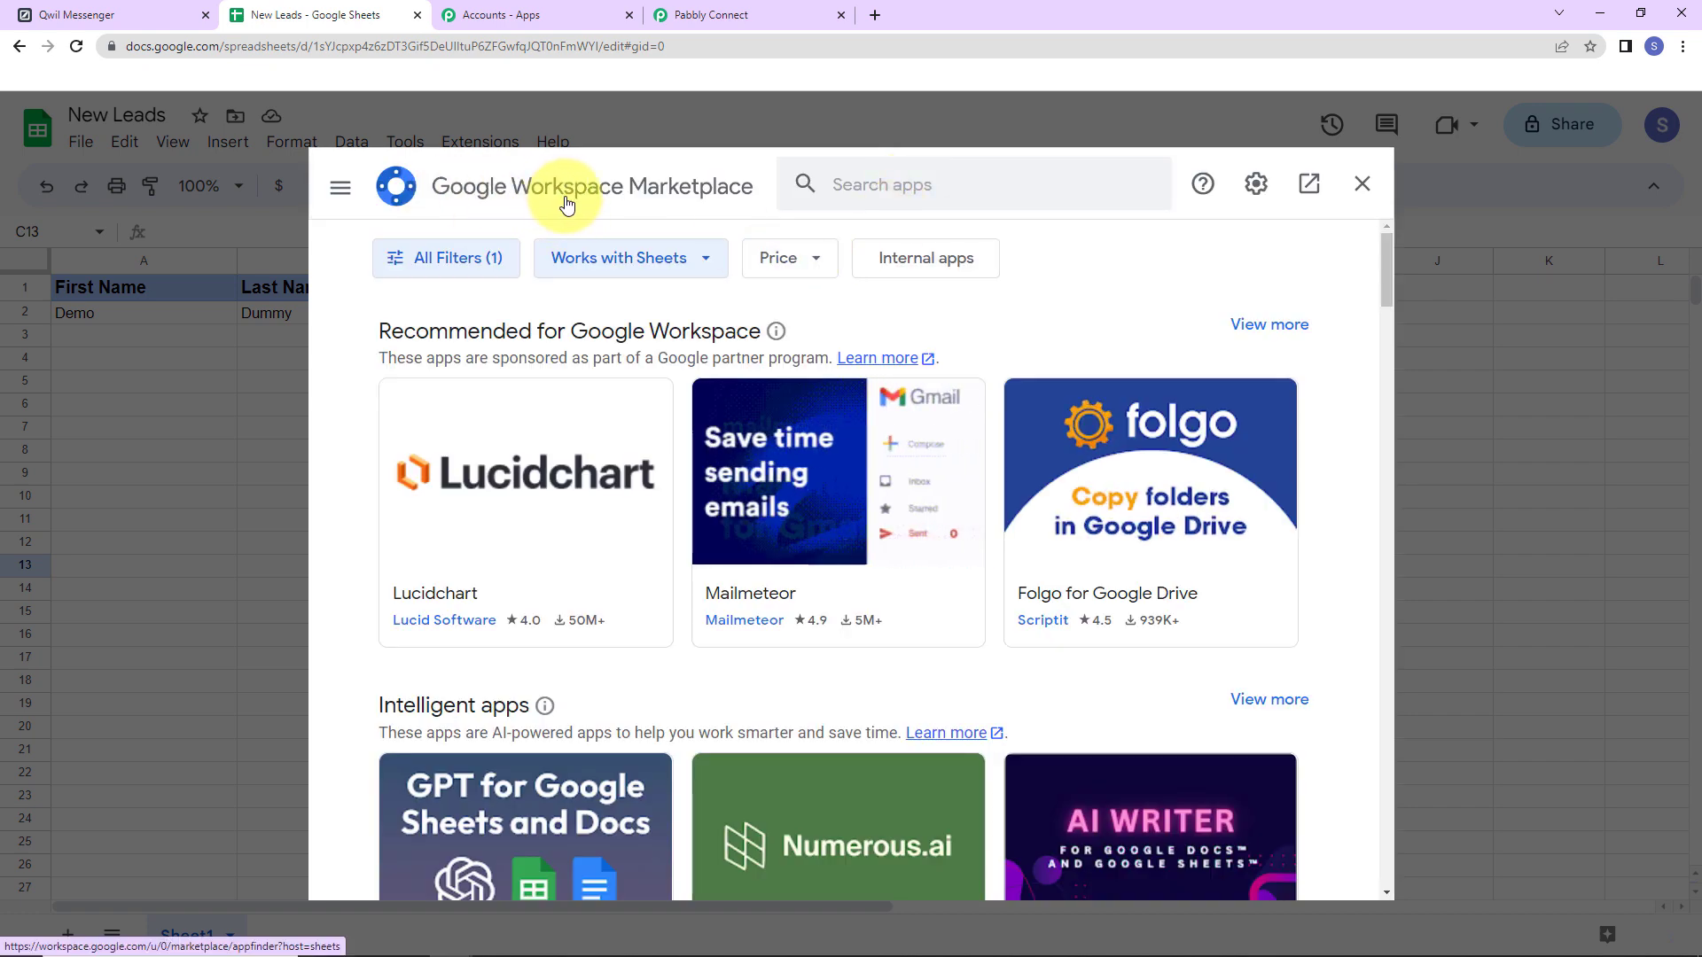
click(866, 183)
text(P)
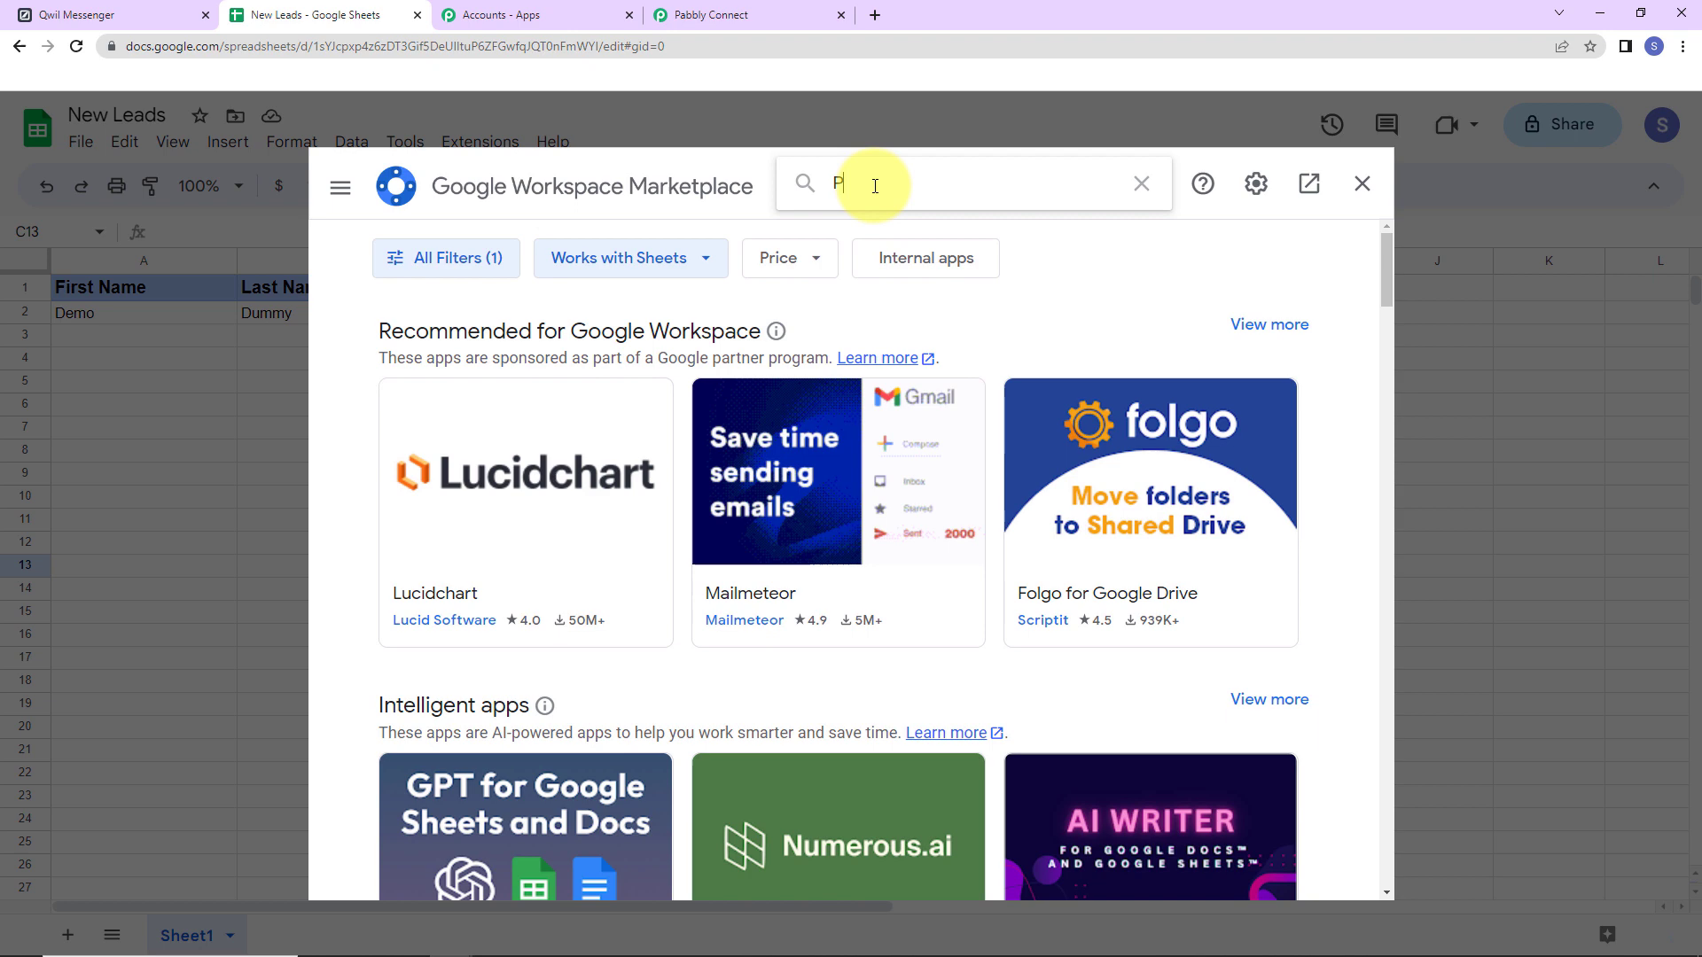
text(abbly)
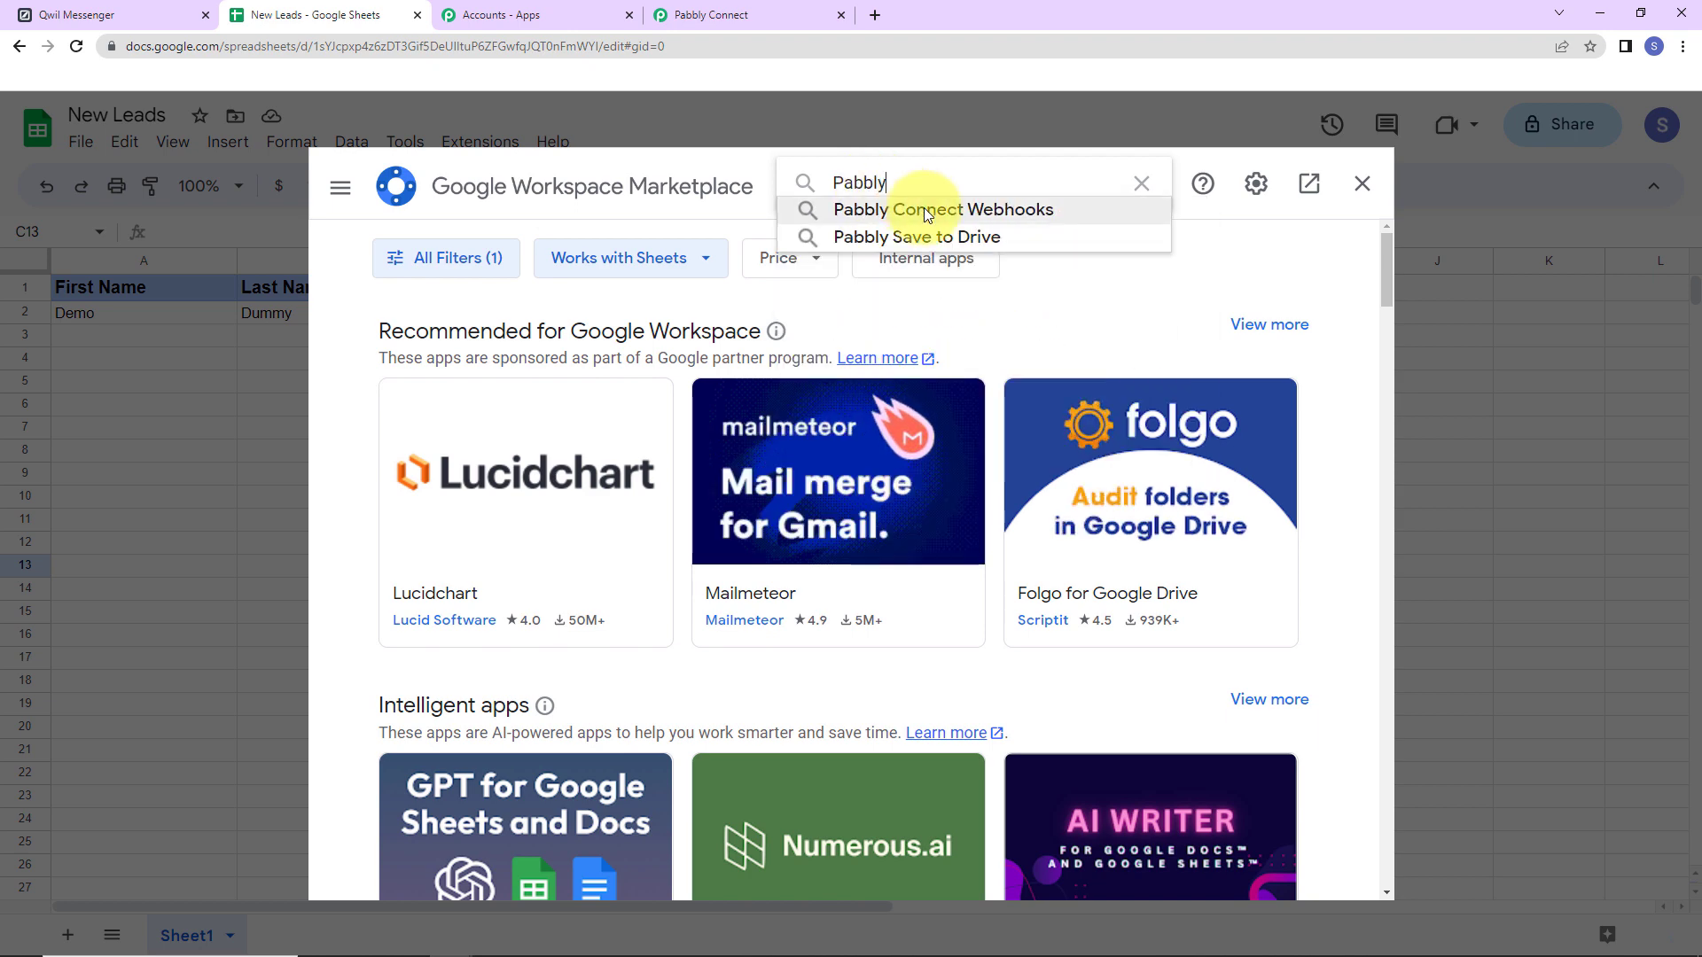
click(924, 207)
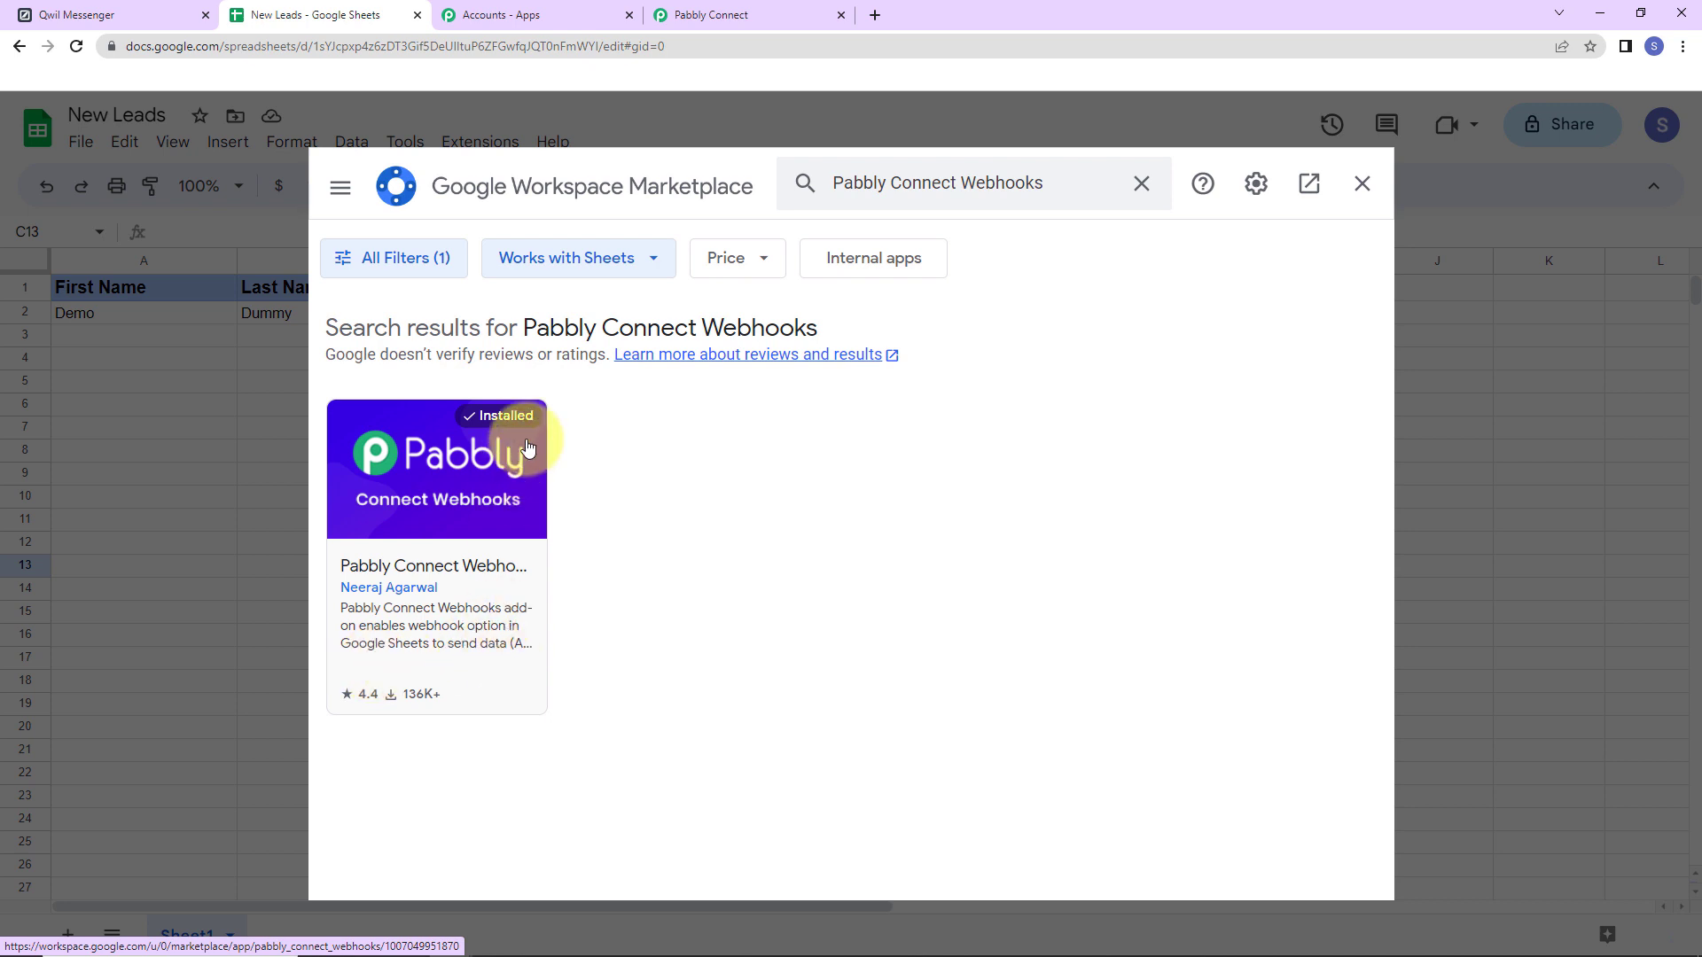
Close the marketplace, reload New Leads, and open Pabbly Connect Webhooks Initial Setup.
click(1362, 183)
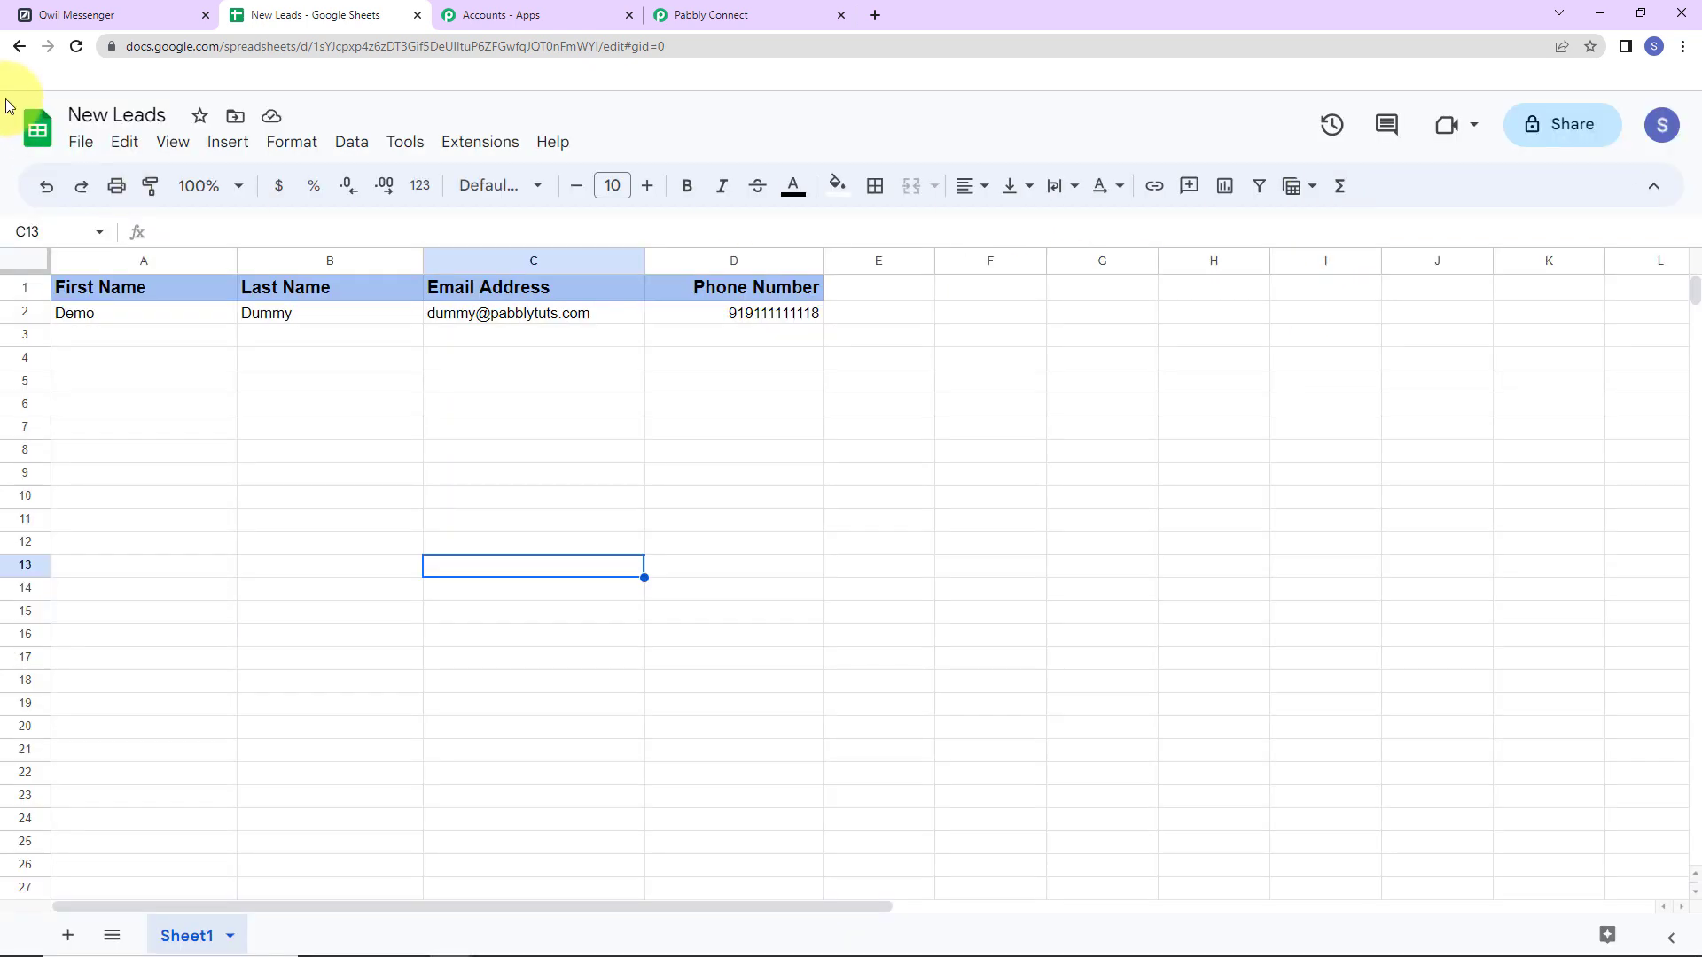
click(77, 46)
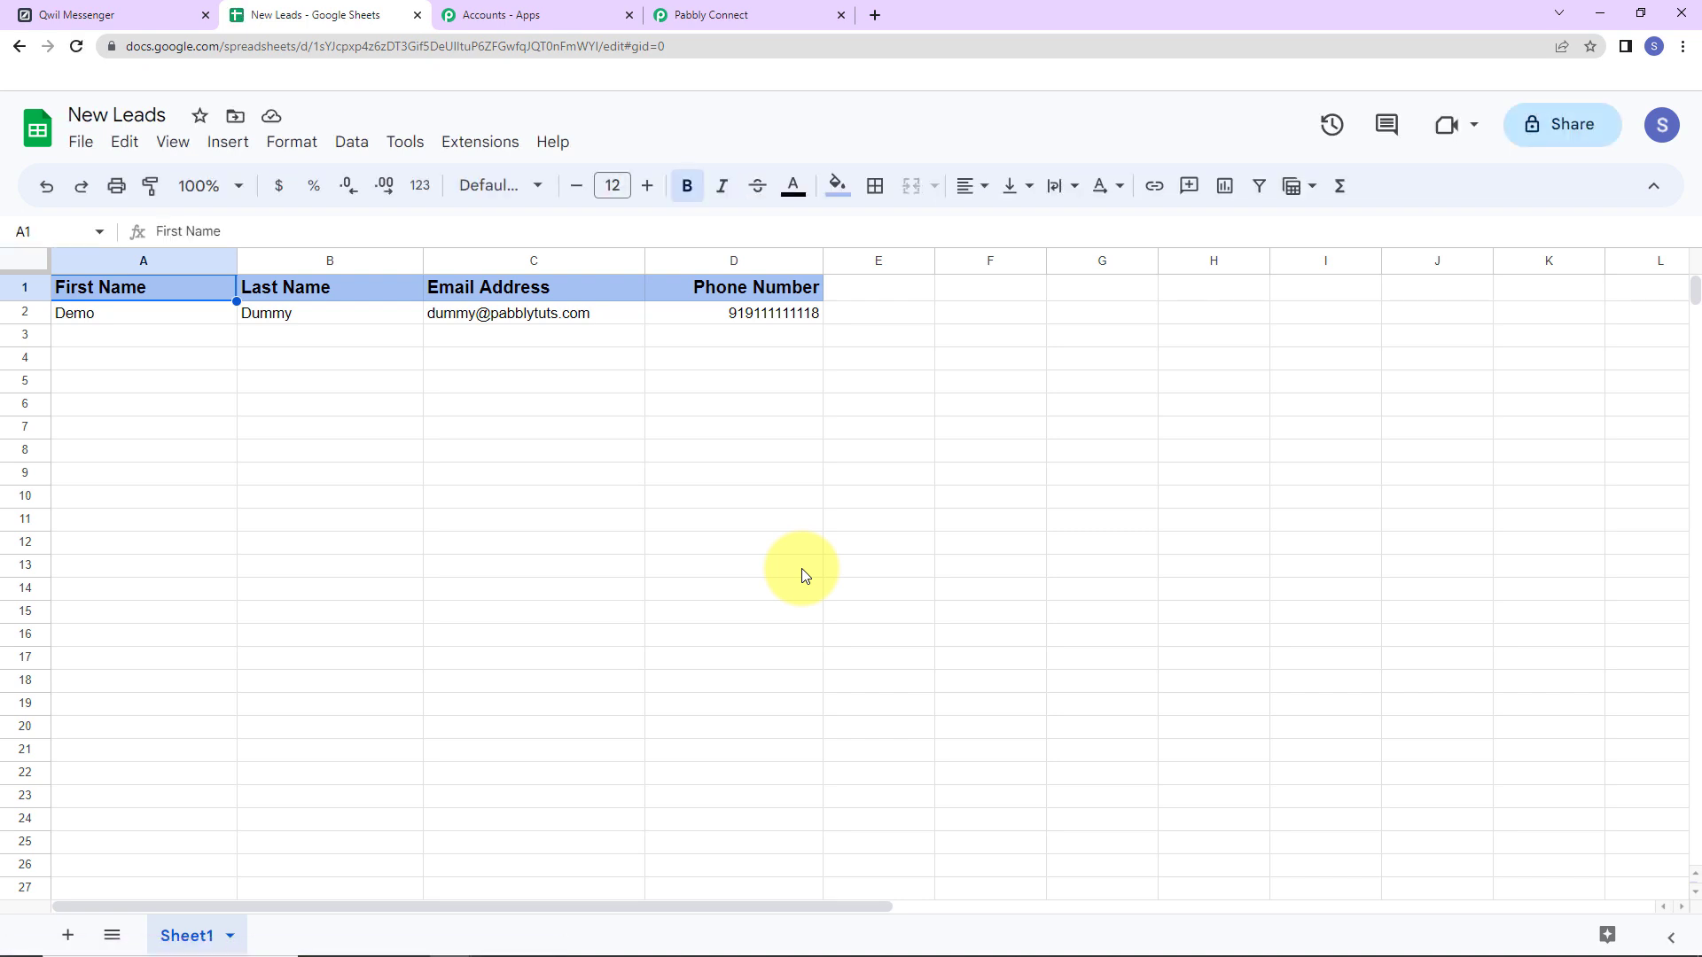
click(486, 157)
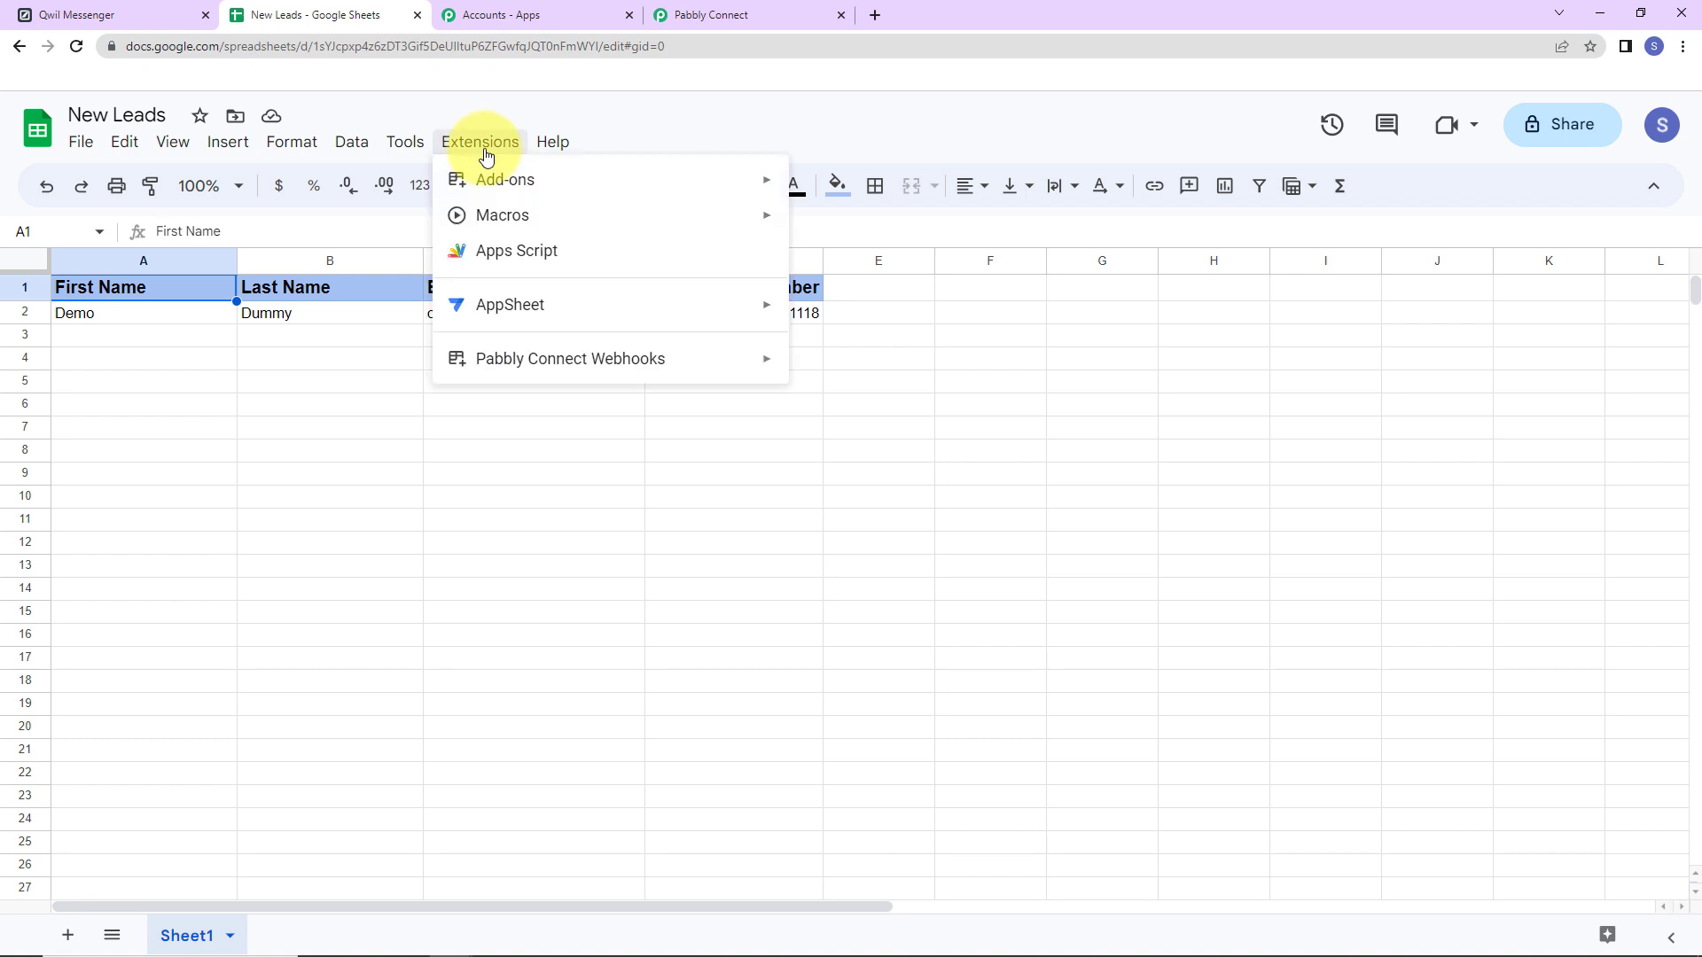
mouse_move(483, 368)
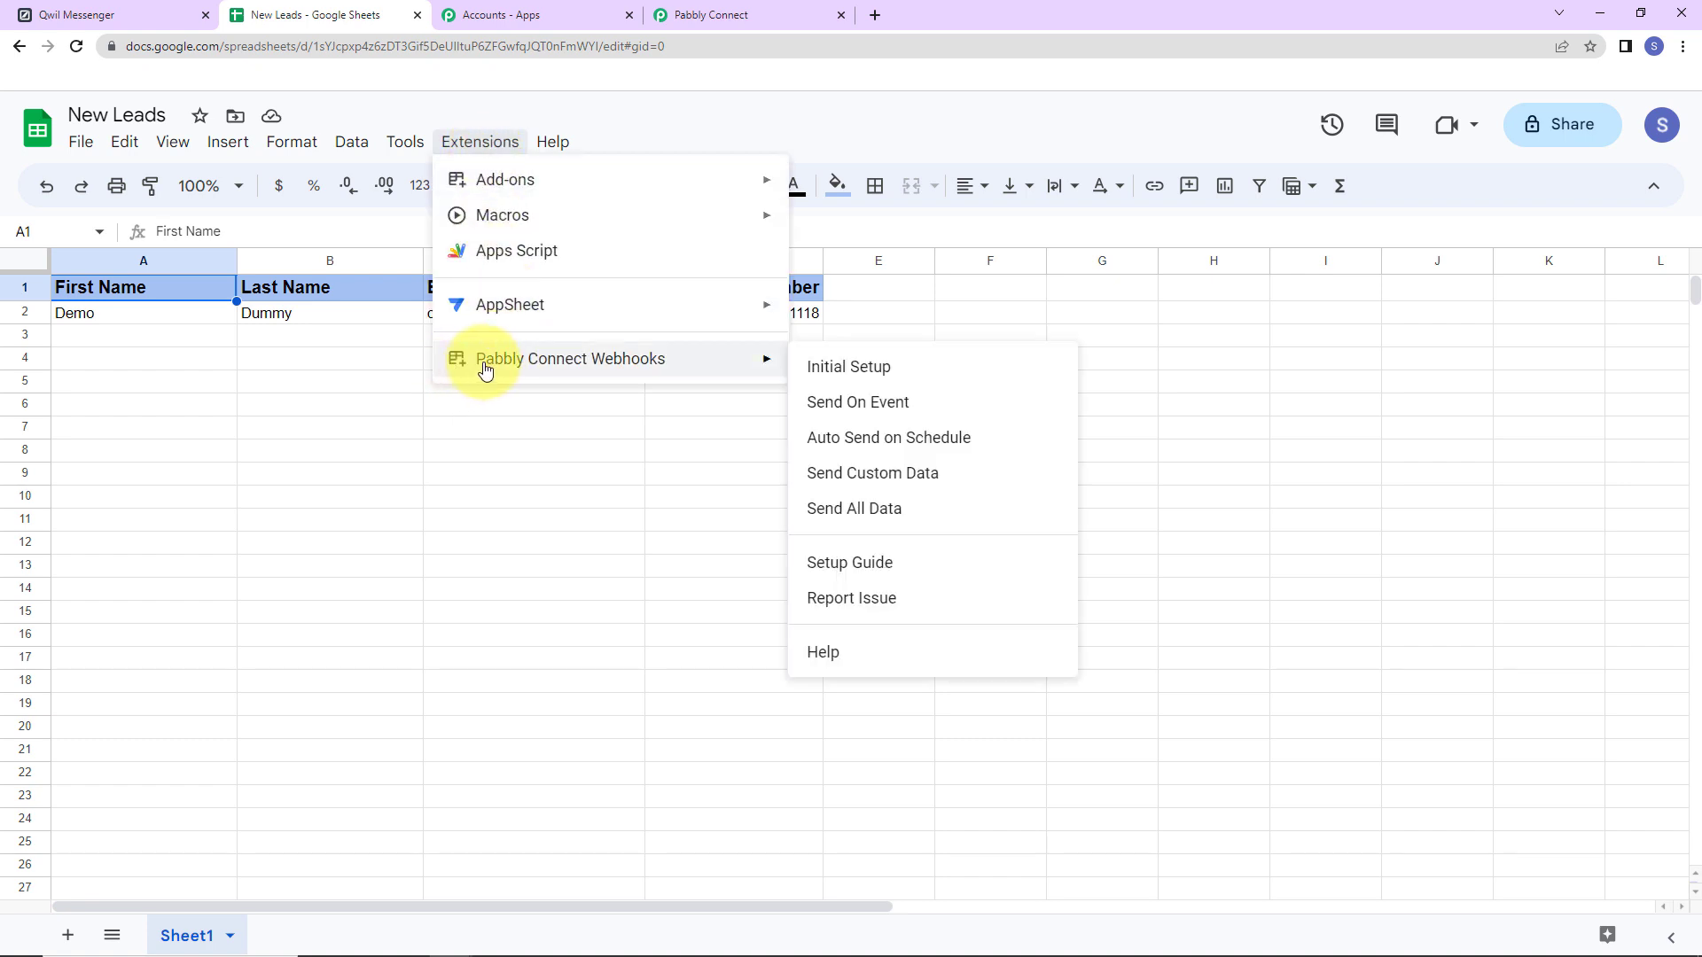
click(862, 367)
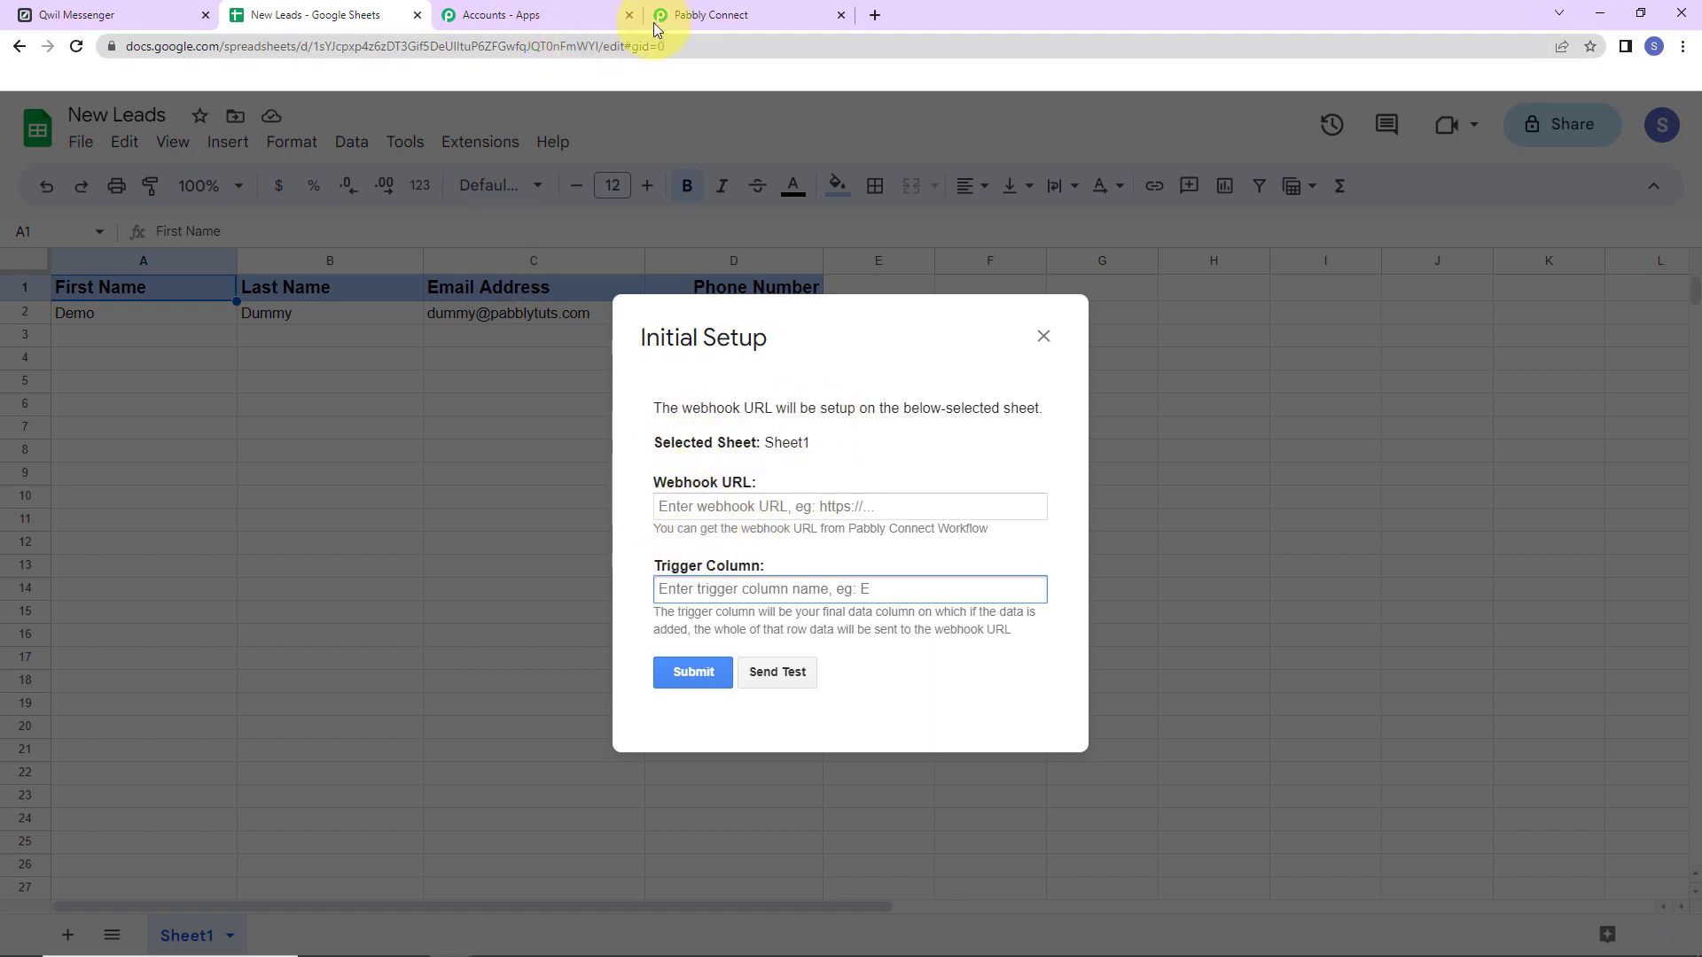
Paste the Pabbly webhook URL into Initial Setup with trigger column D and submit.
click(727, 15)
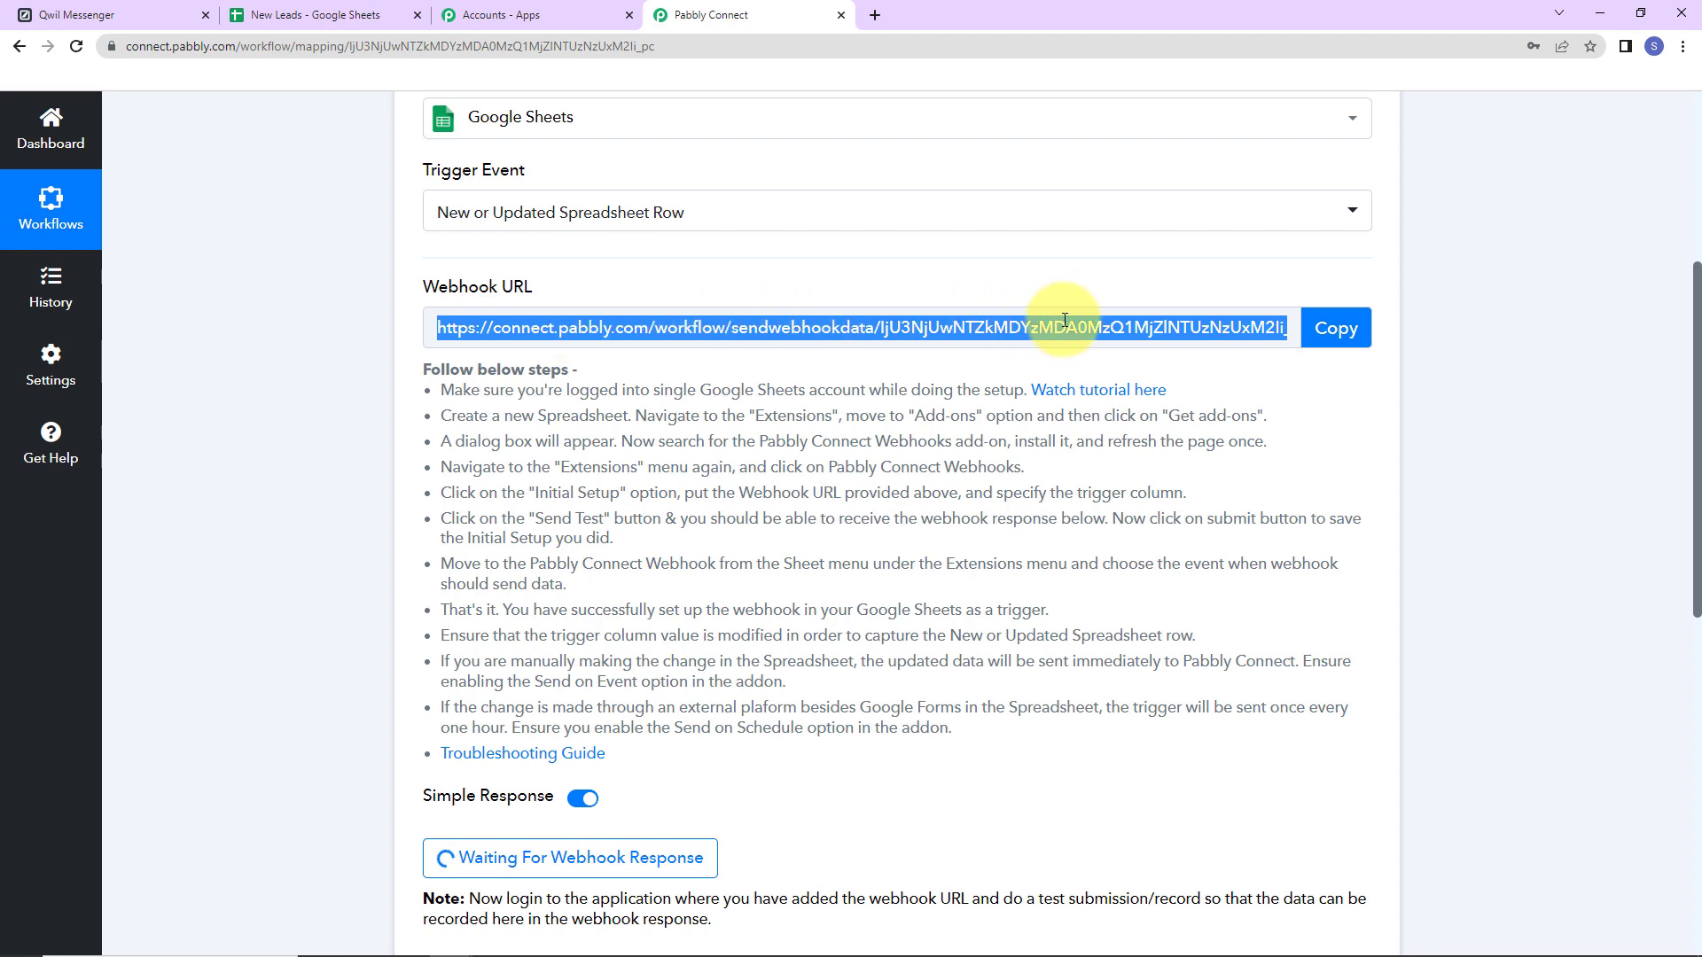
click(1336, 340)
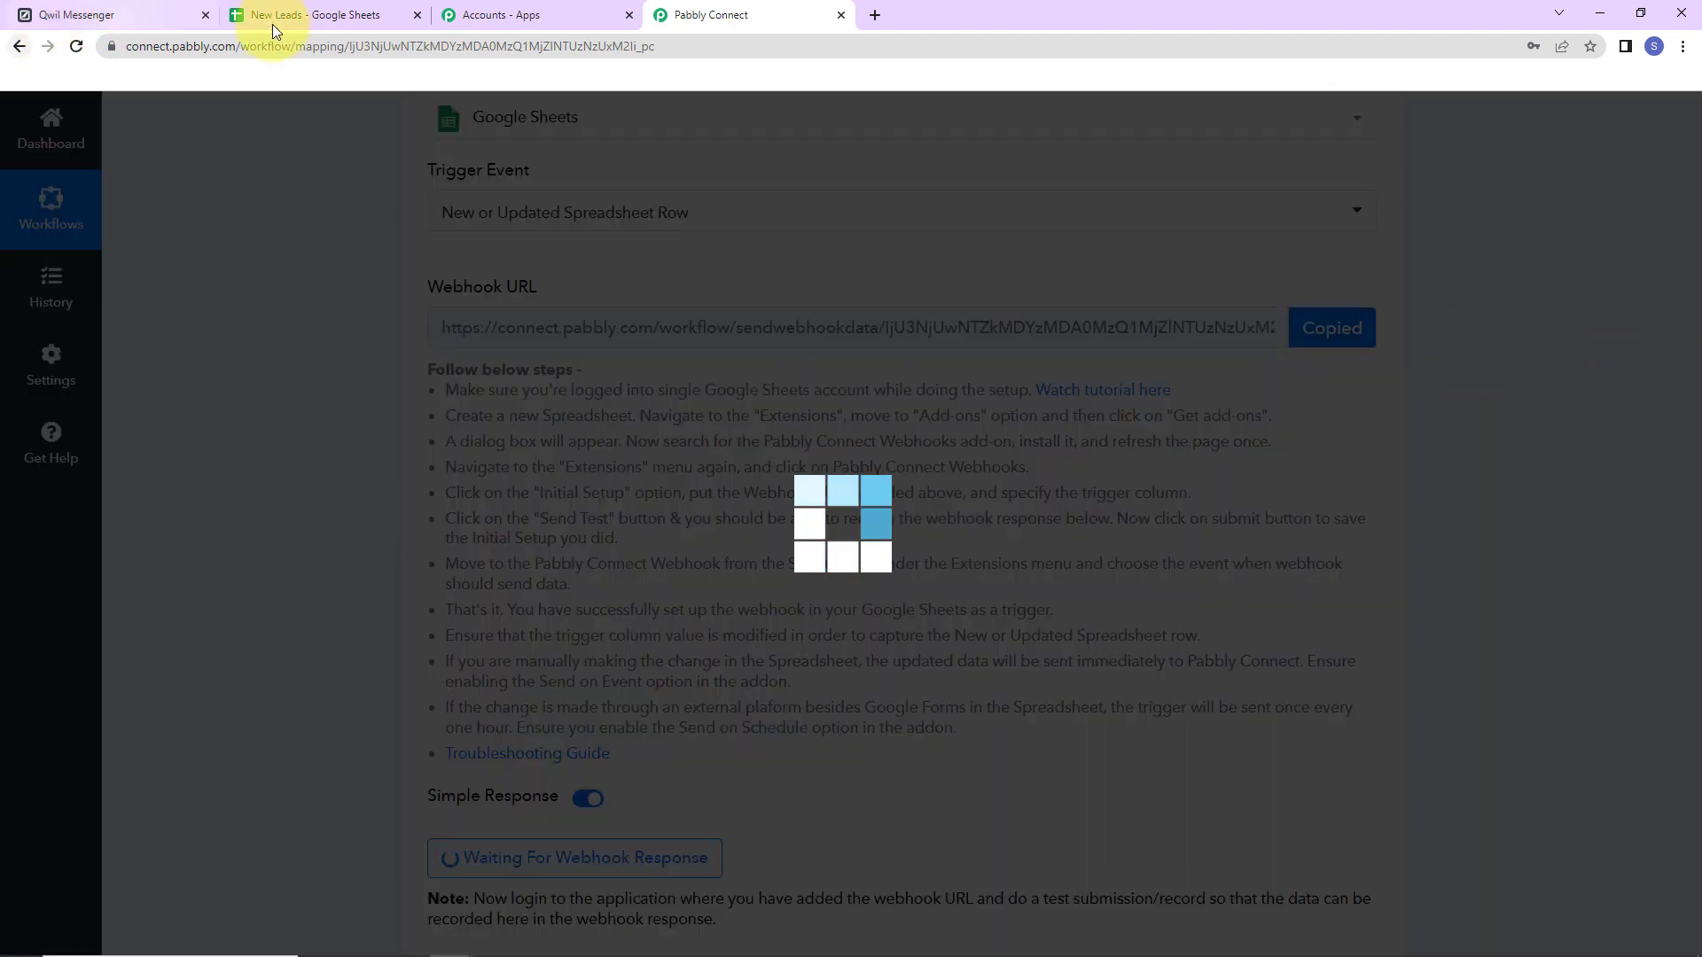
click(275, 15)
click(696, 496)
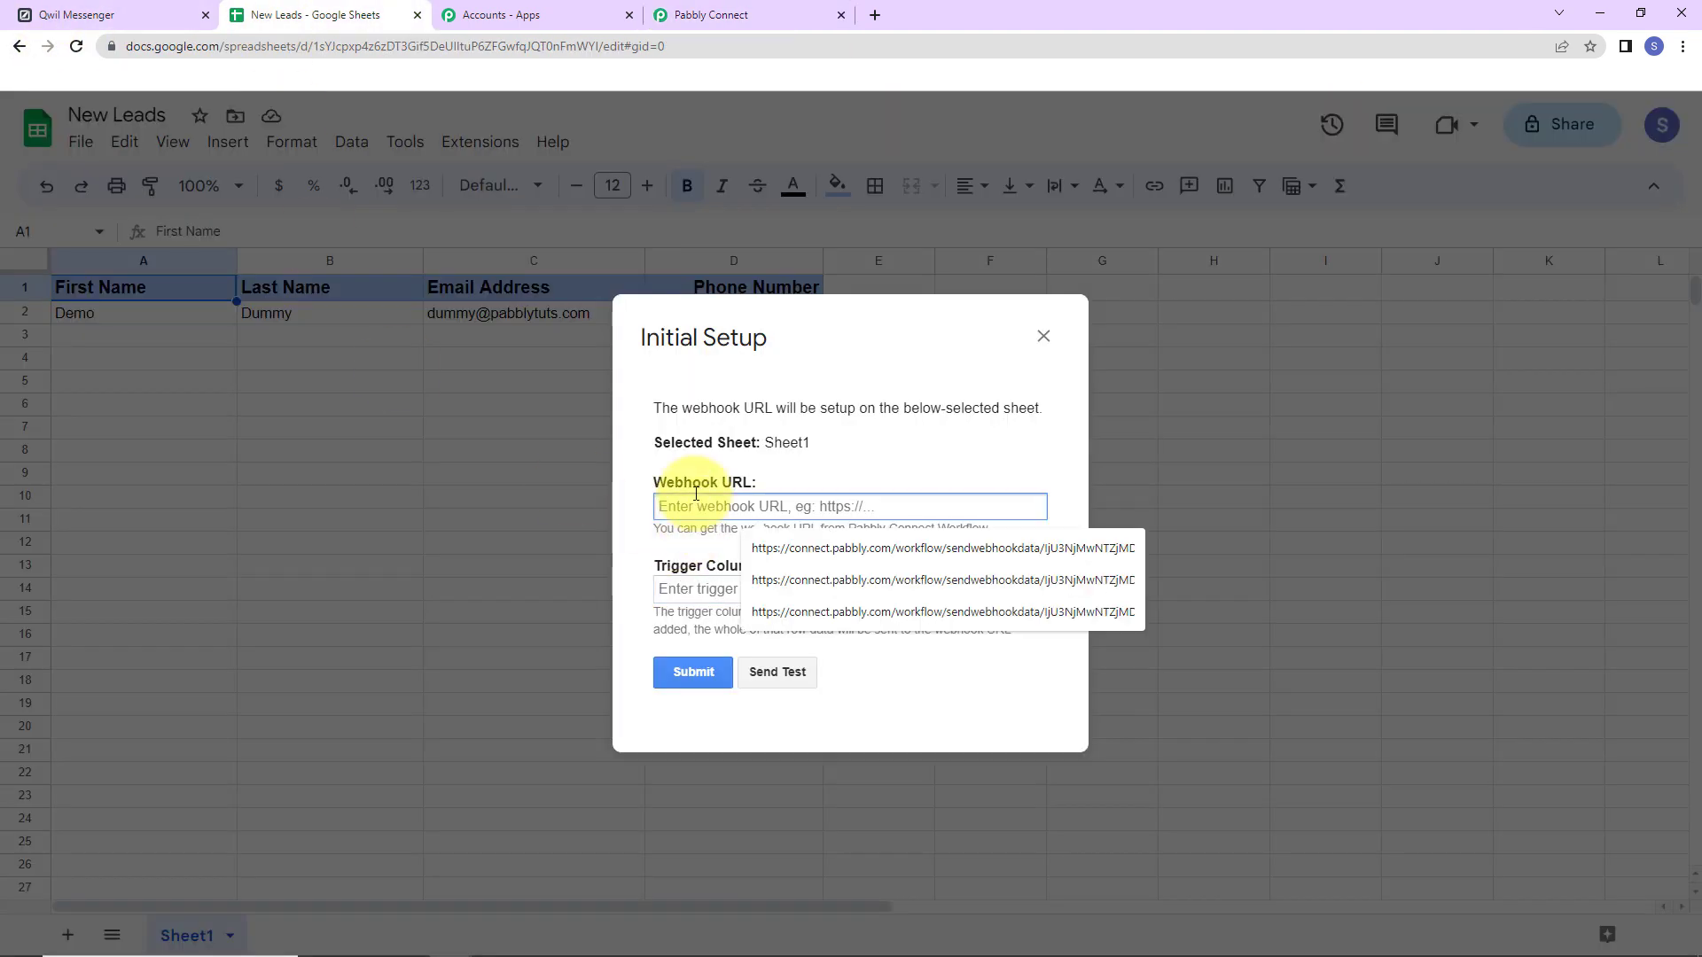
key(ctrl+v)
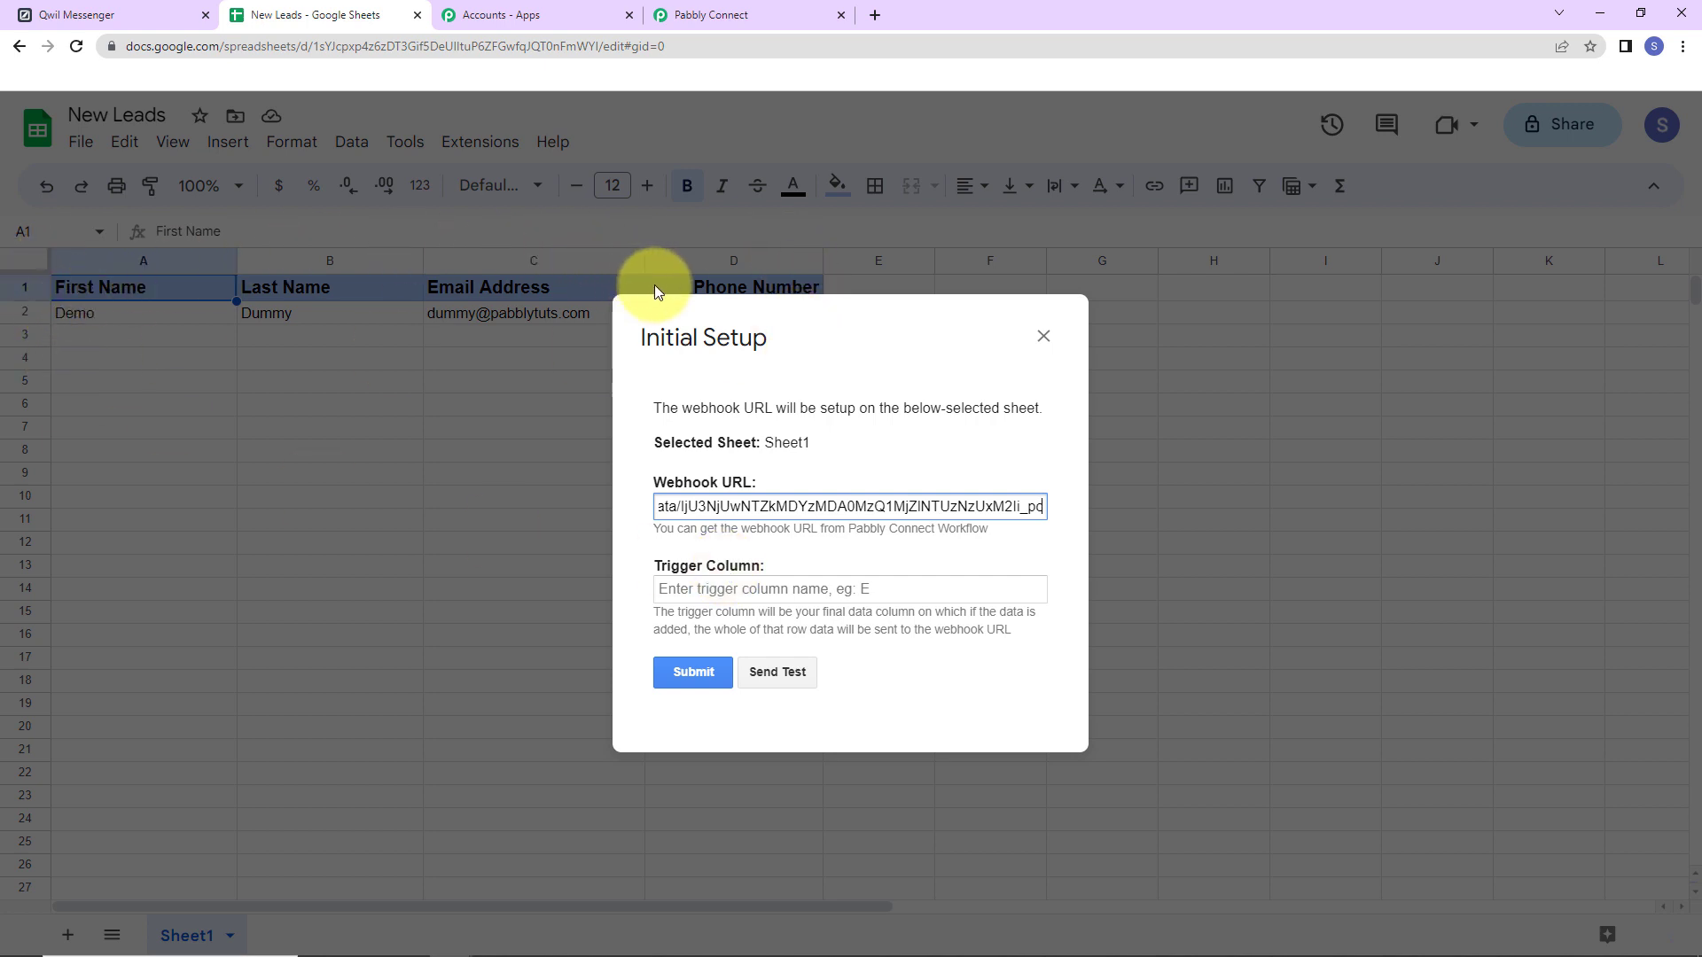
click(725, 592)
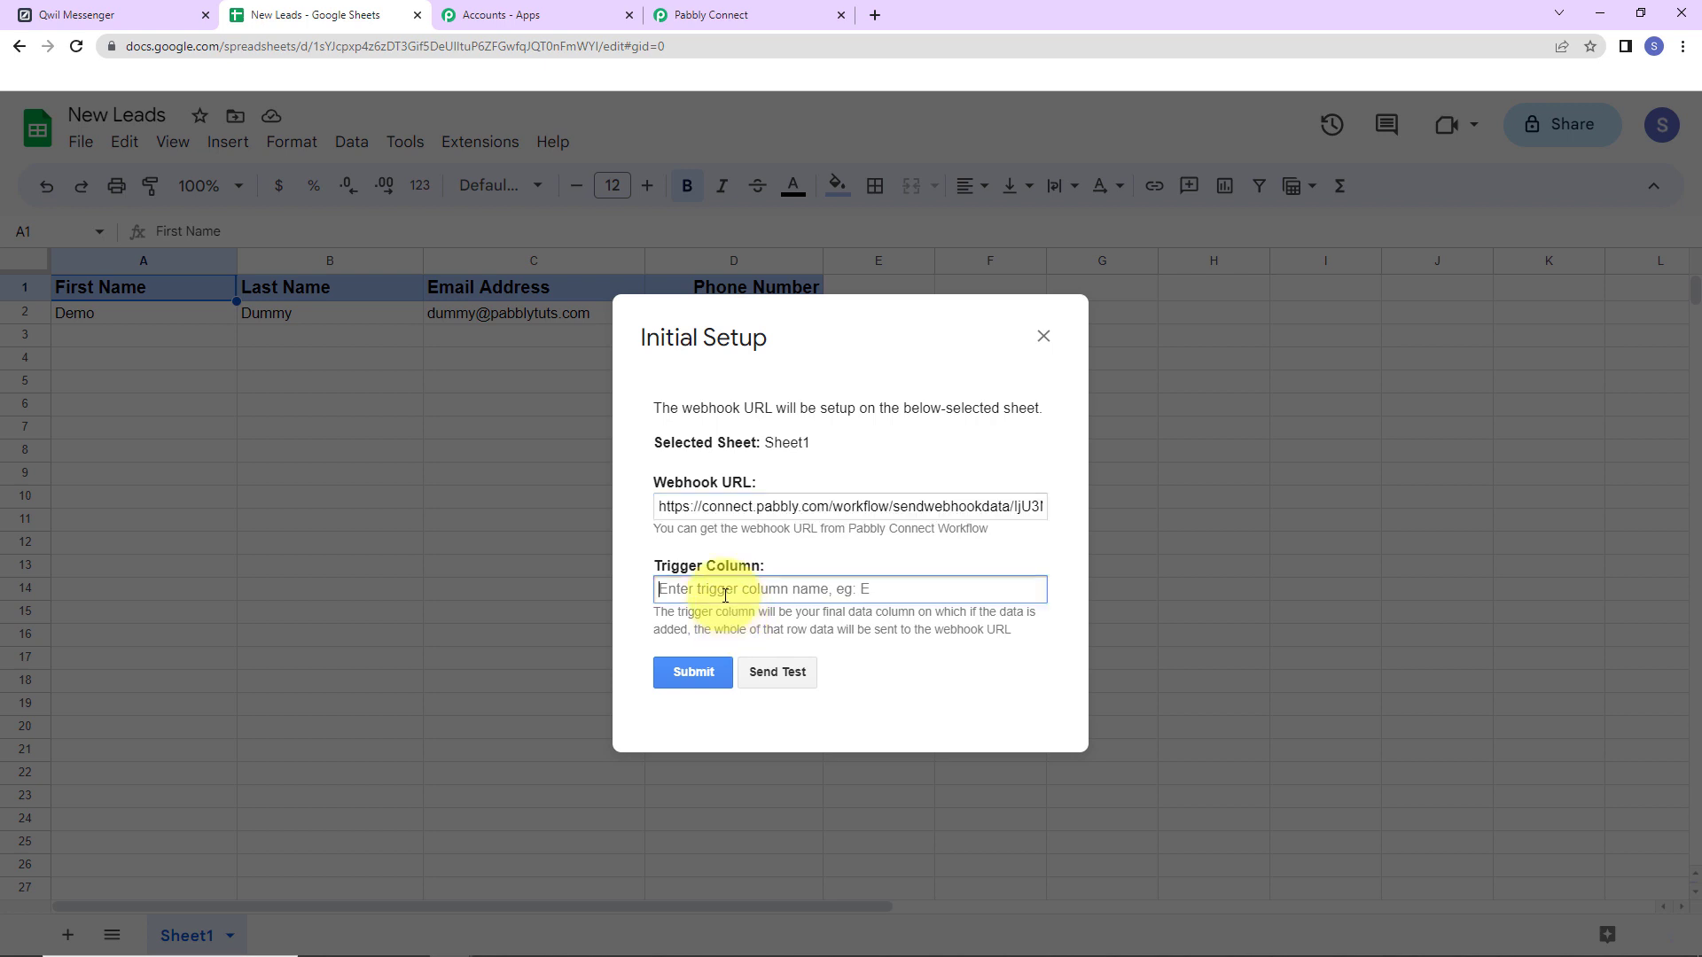
text(D)
click(690, 688)
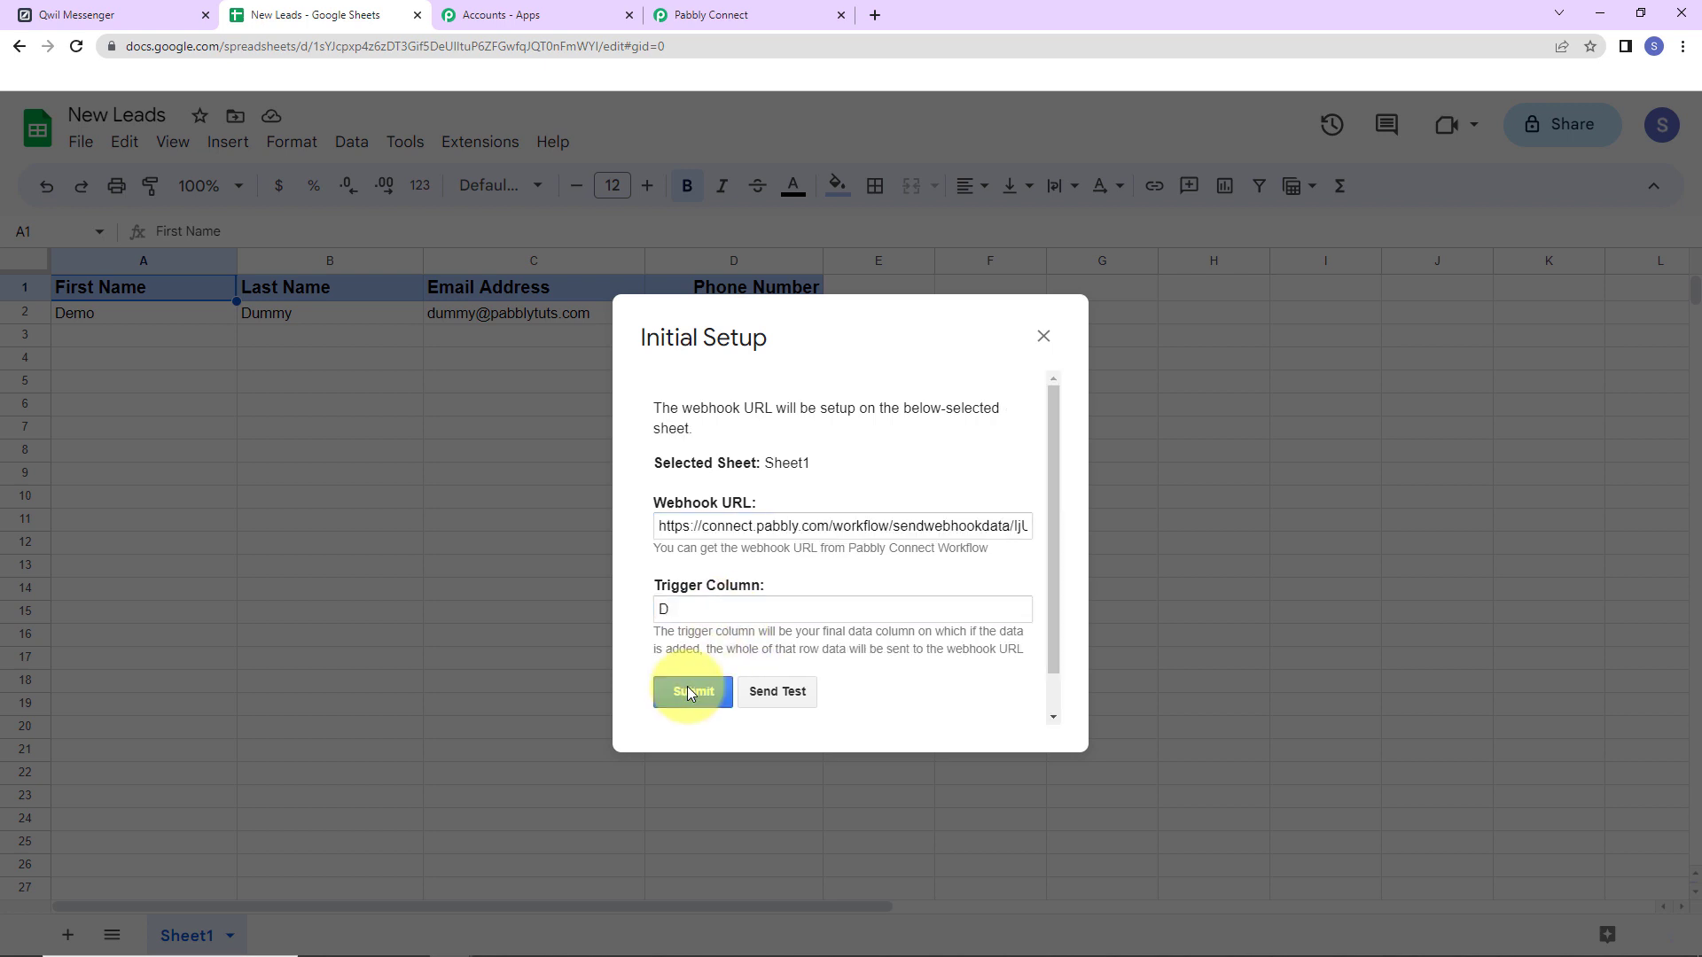
Send a test row to Pabbly and return to the workflow tab.
scroll(779, 558, down, 1)
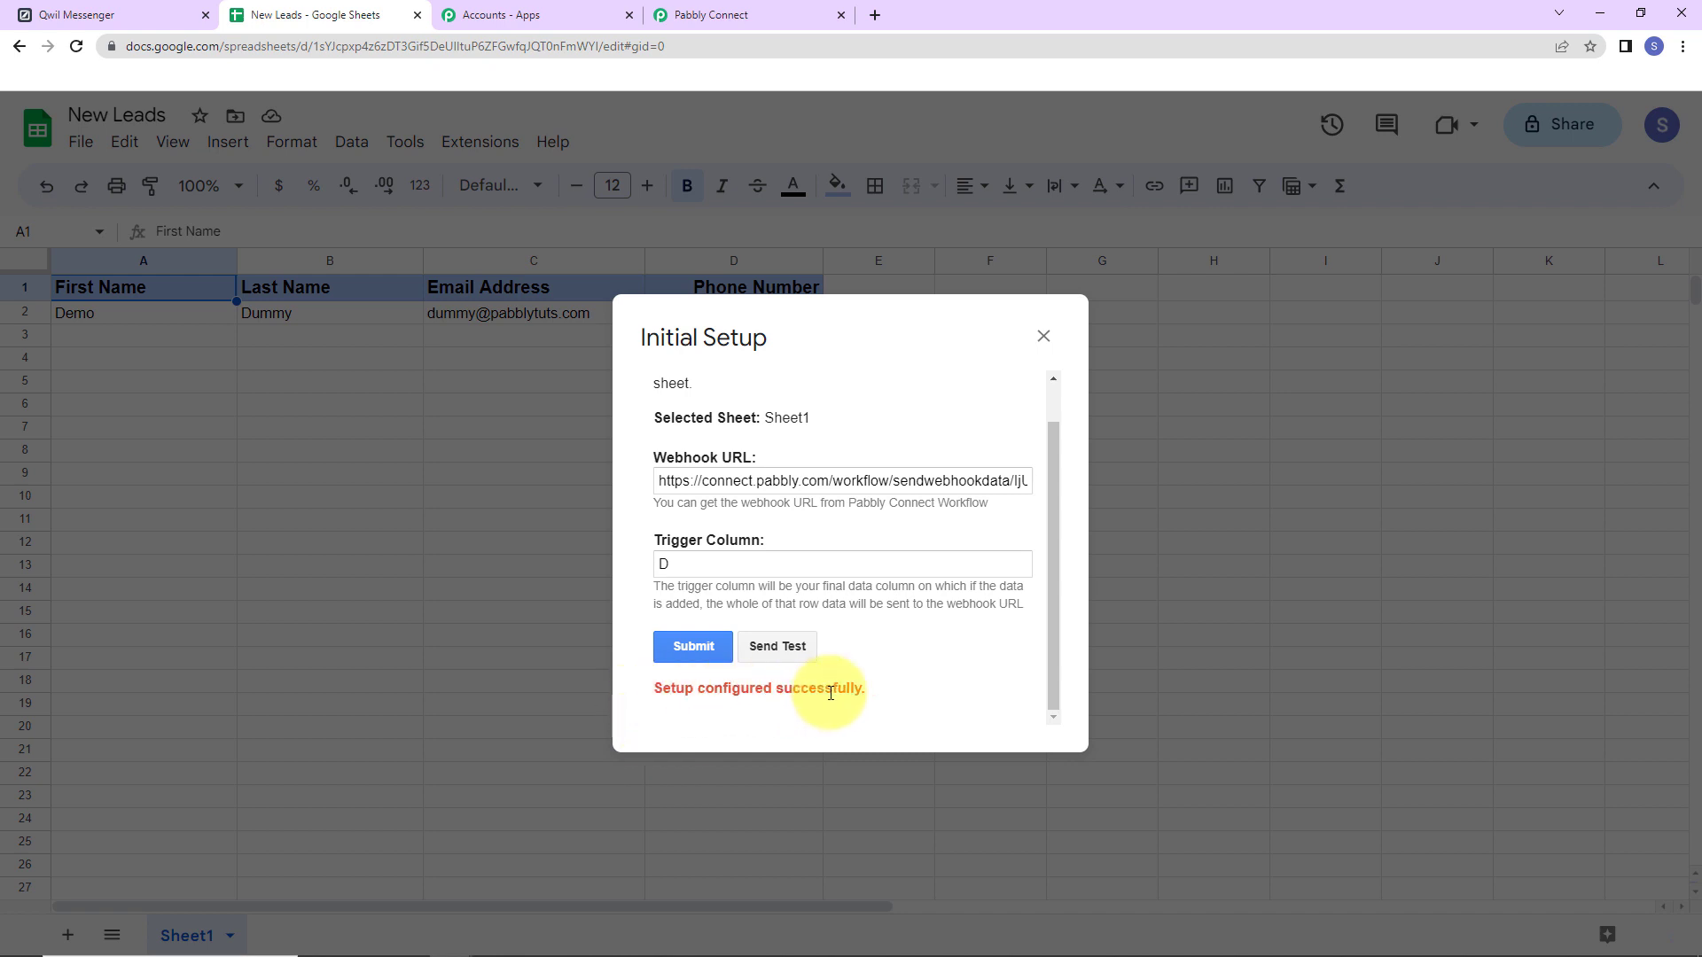
click(790, 649)
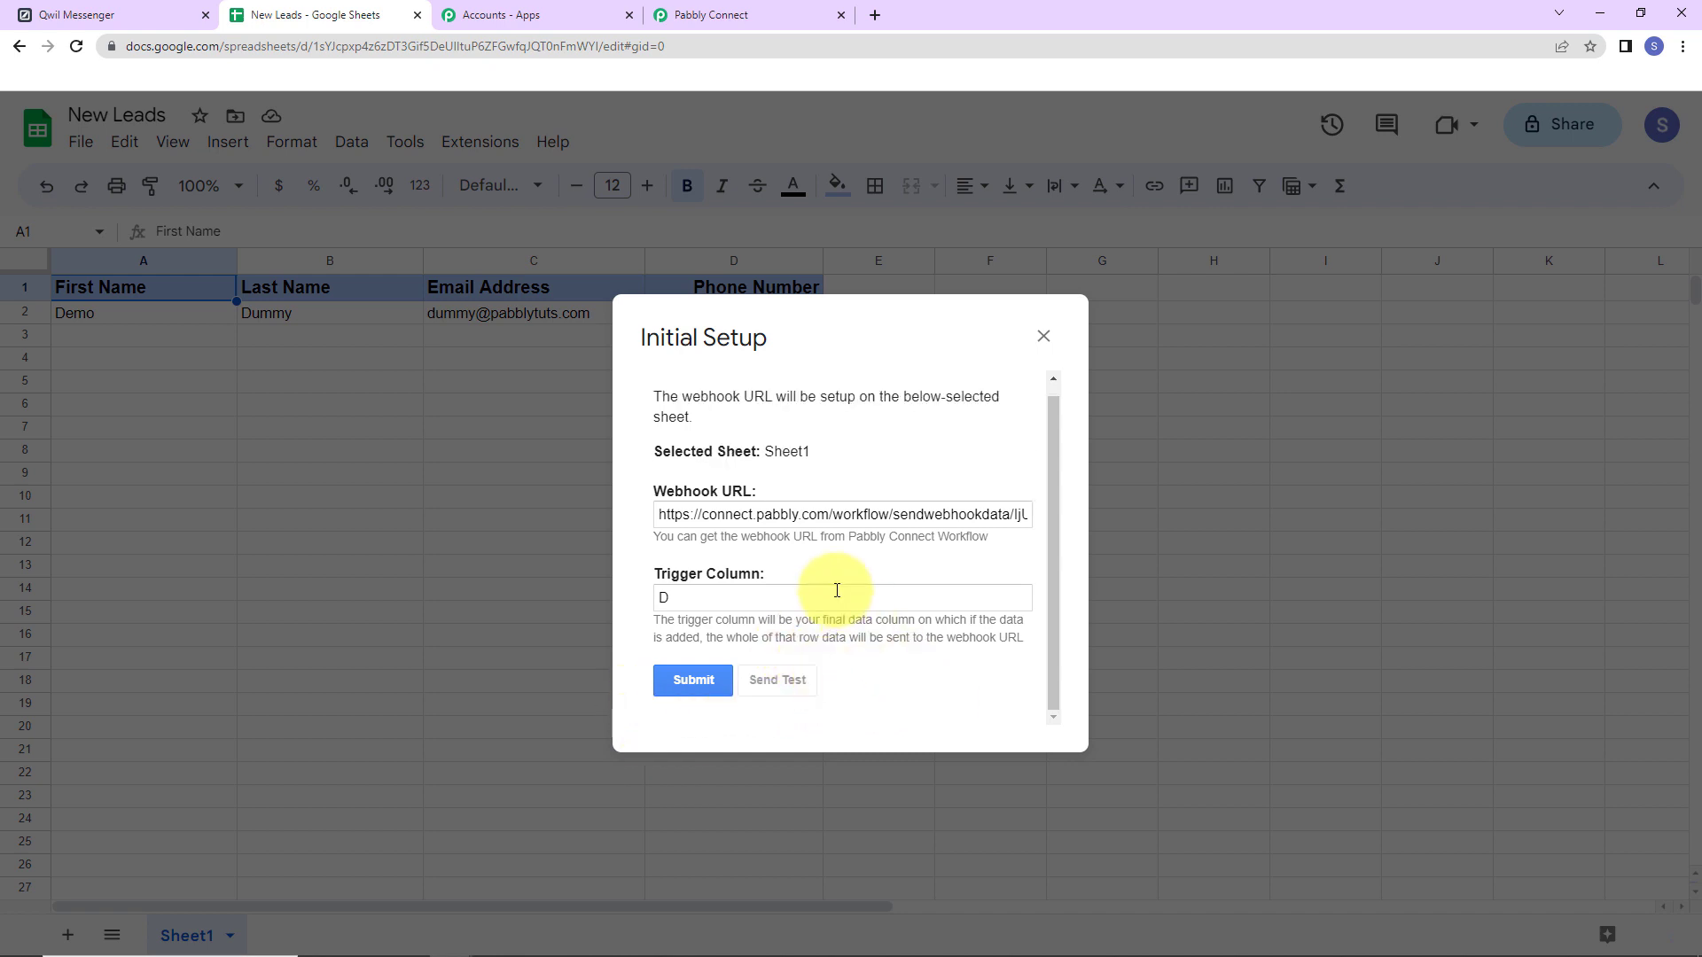
scroll(836, 591, down, 1)
scroll(836, 590, down, 1)
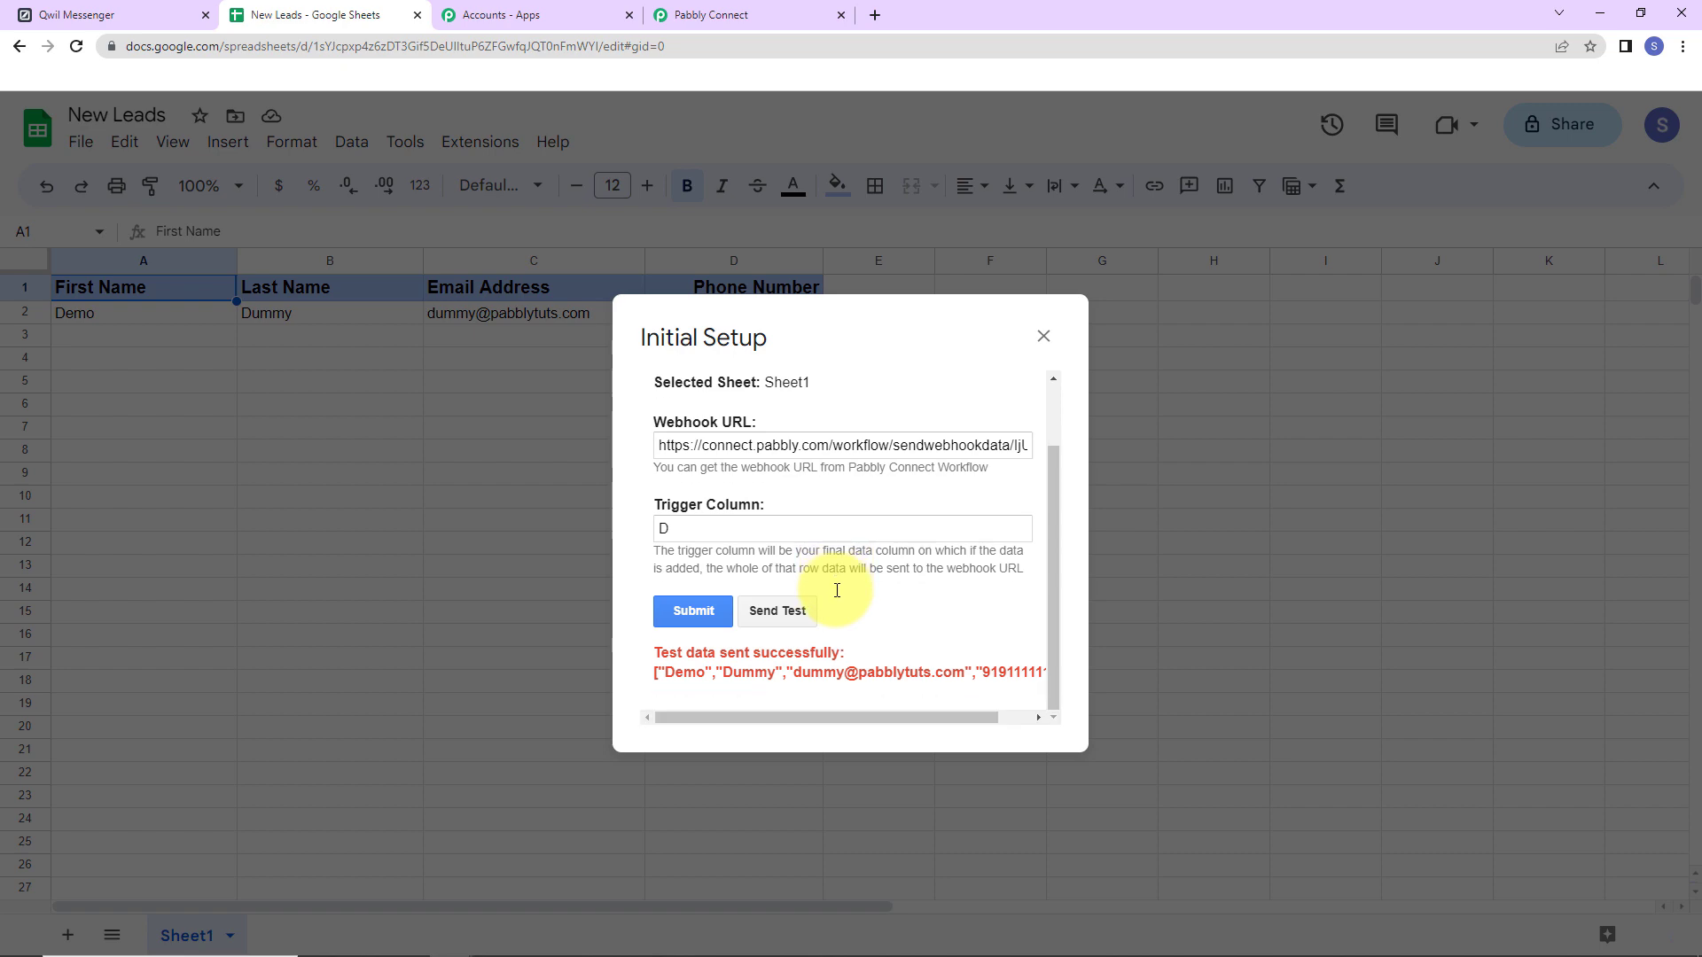
click(769, 18)
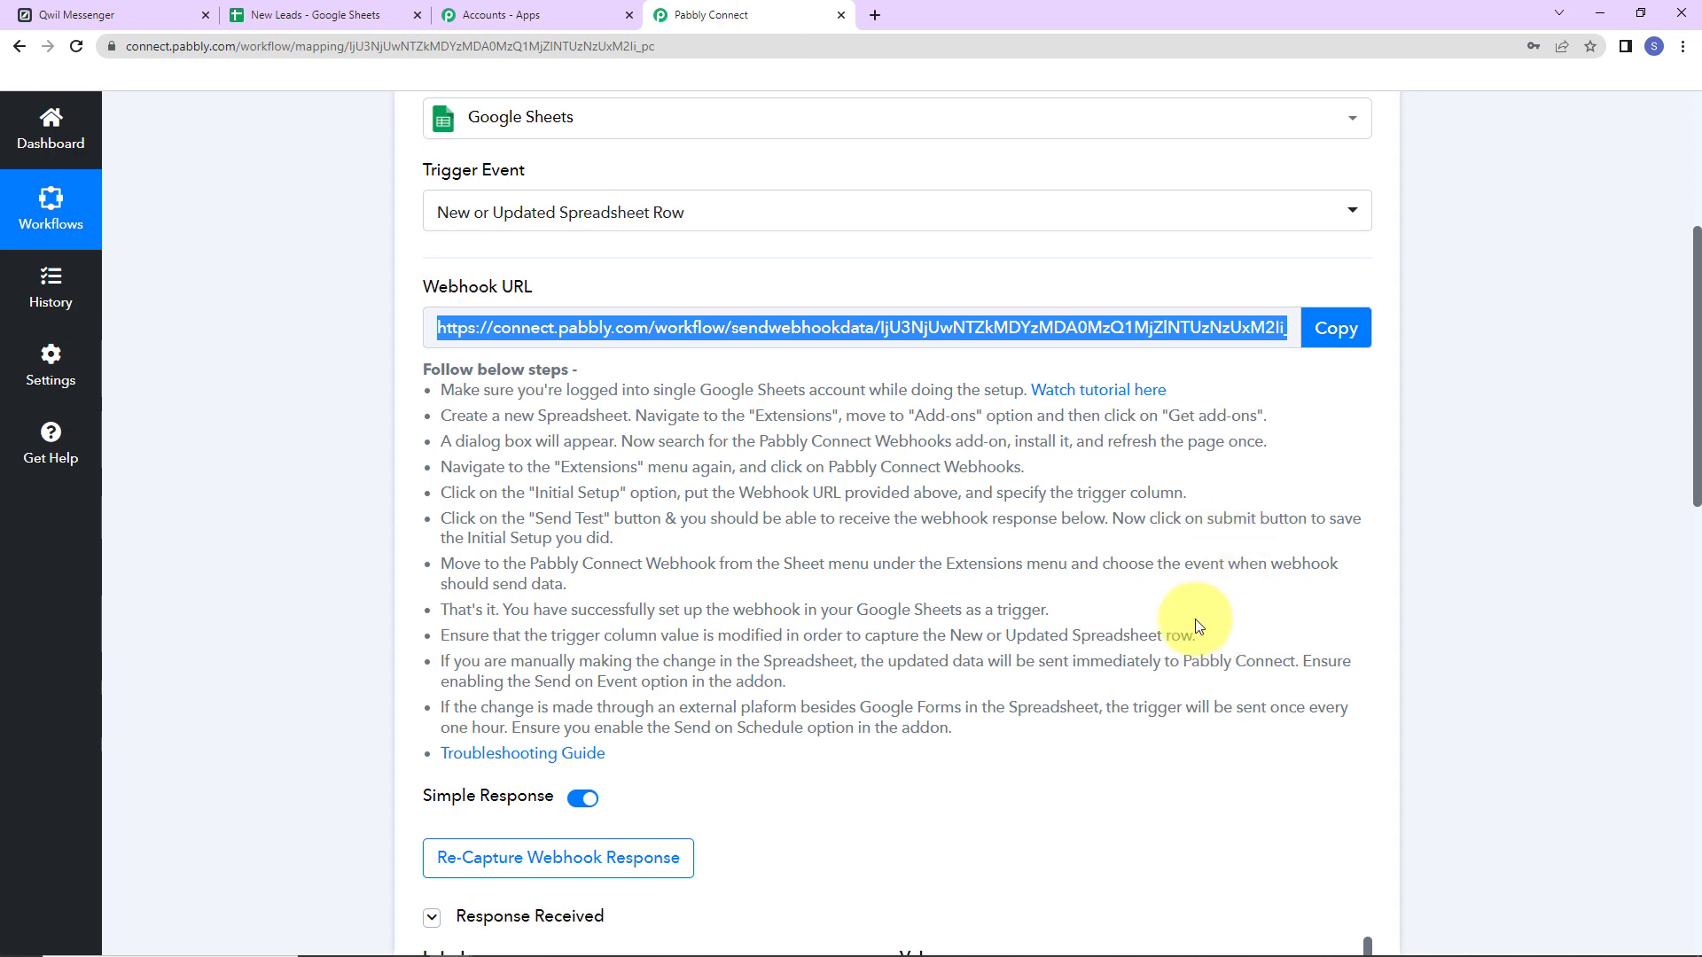
scroll(1197, 626, down, 7)
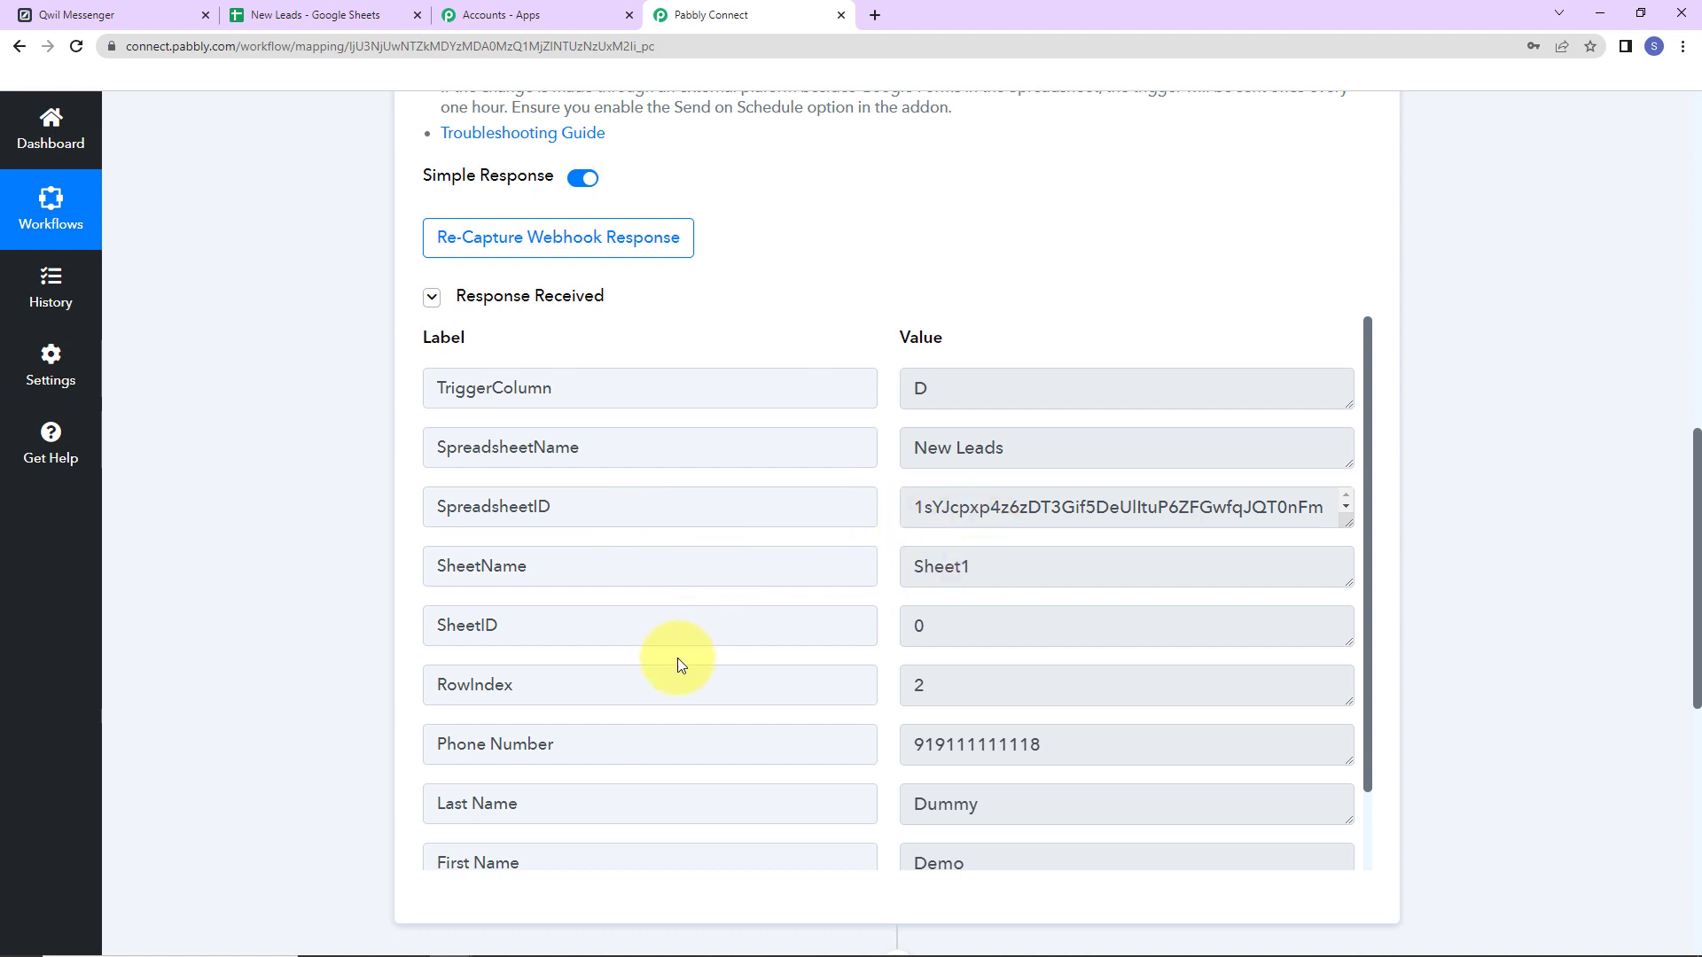
scroll(988, 725, down, 1)
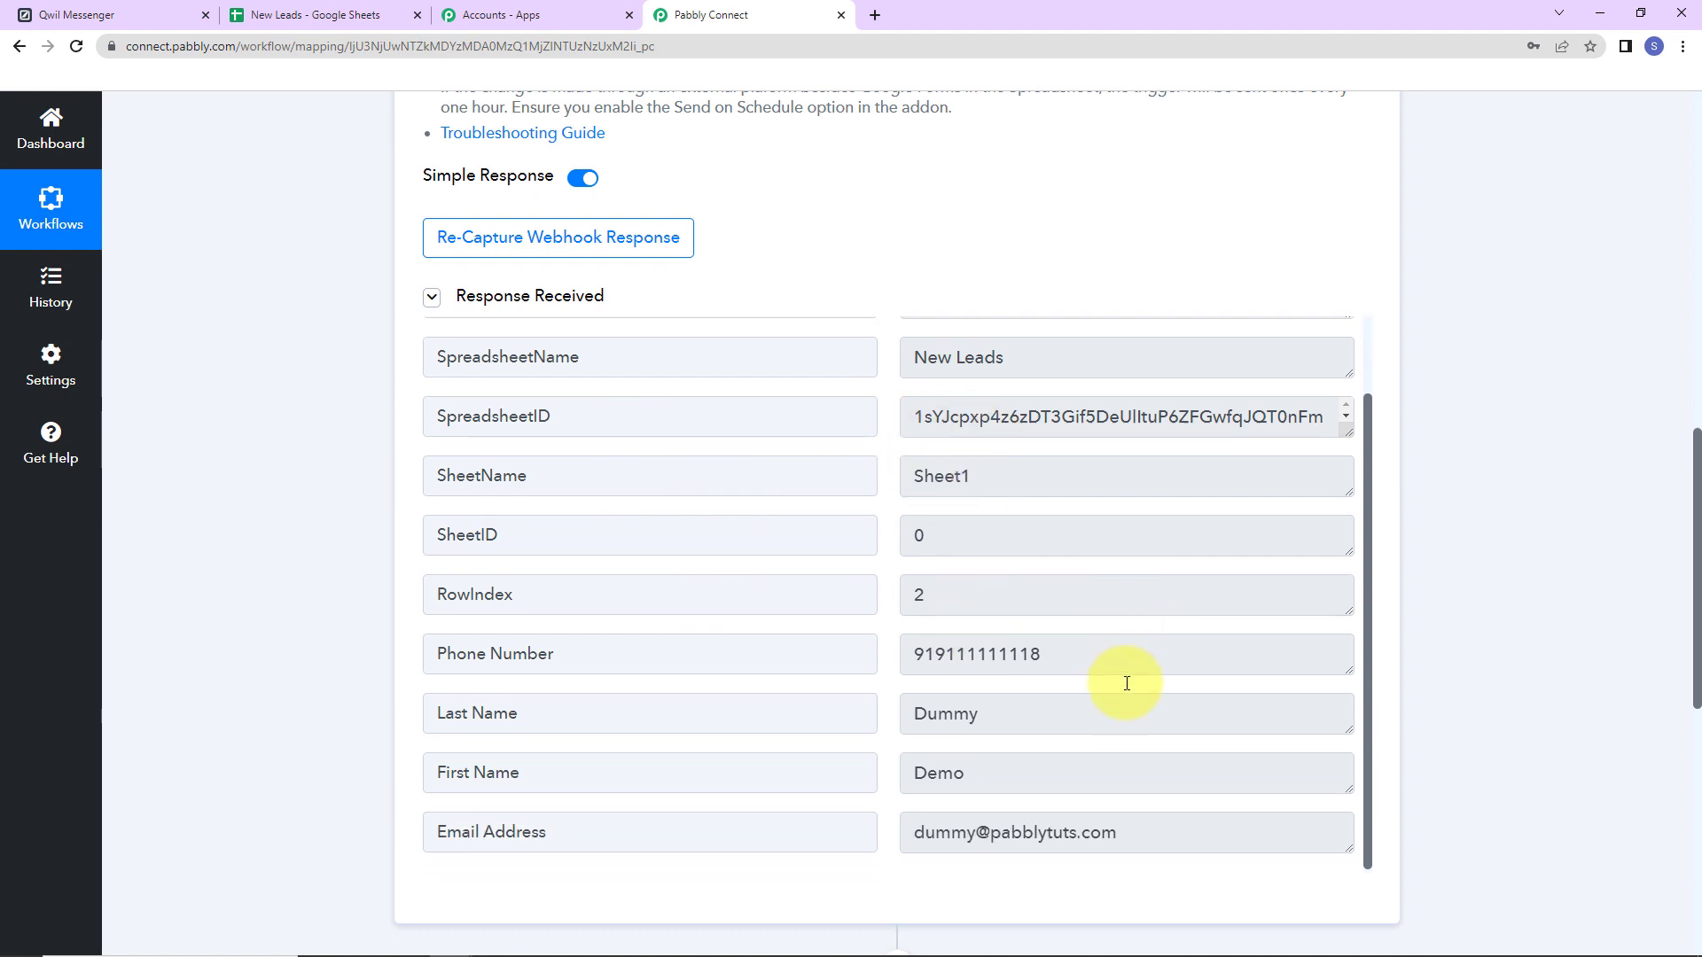
scroll(1034, 683, down, 3)
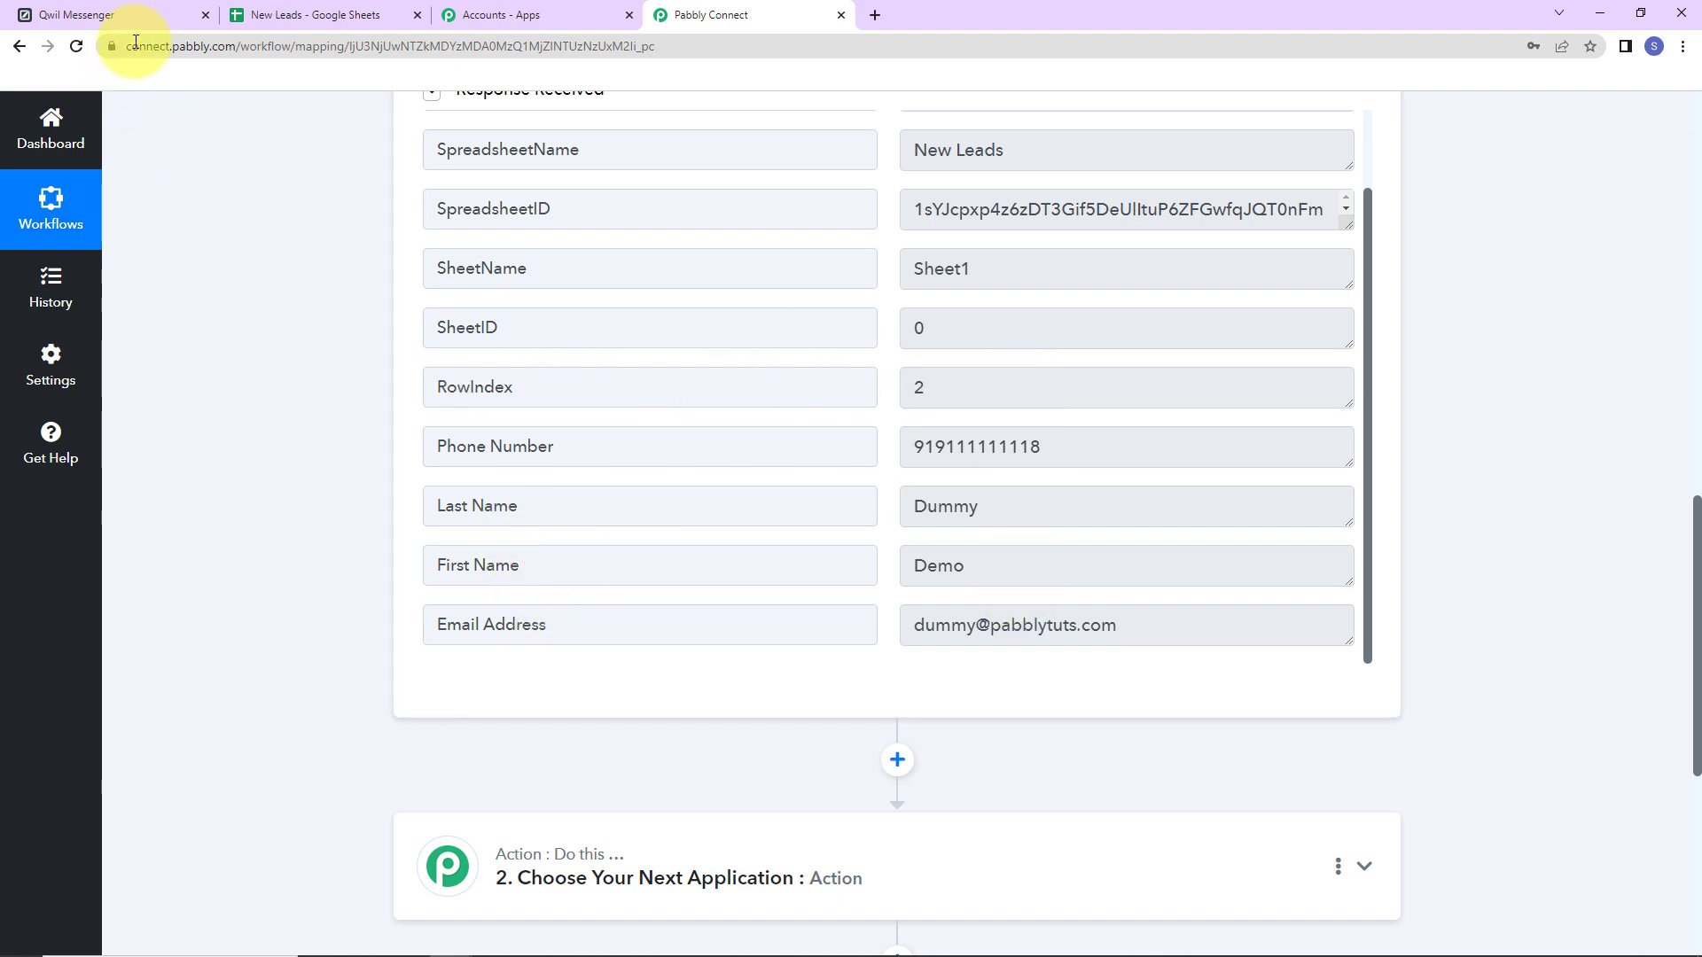
Close Initial Setup and enable Send On Event in the Pabbly Connect Webhooks add-on.
click(372, 15)
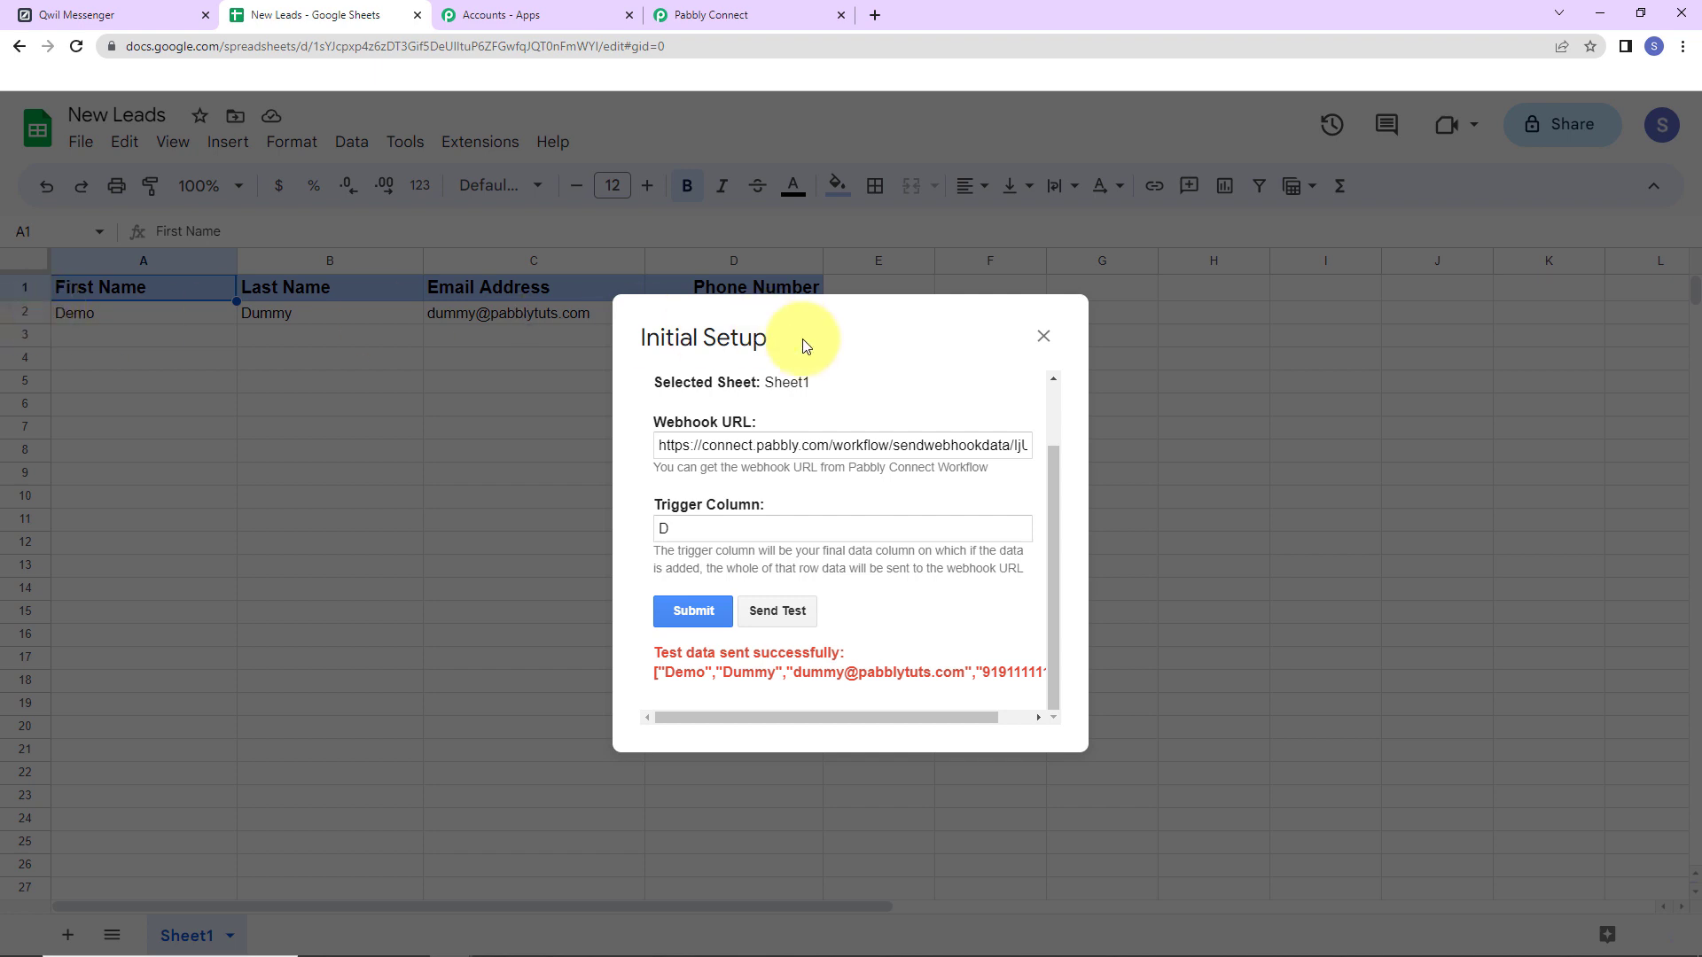
click(1045, 338)
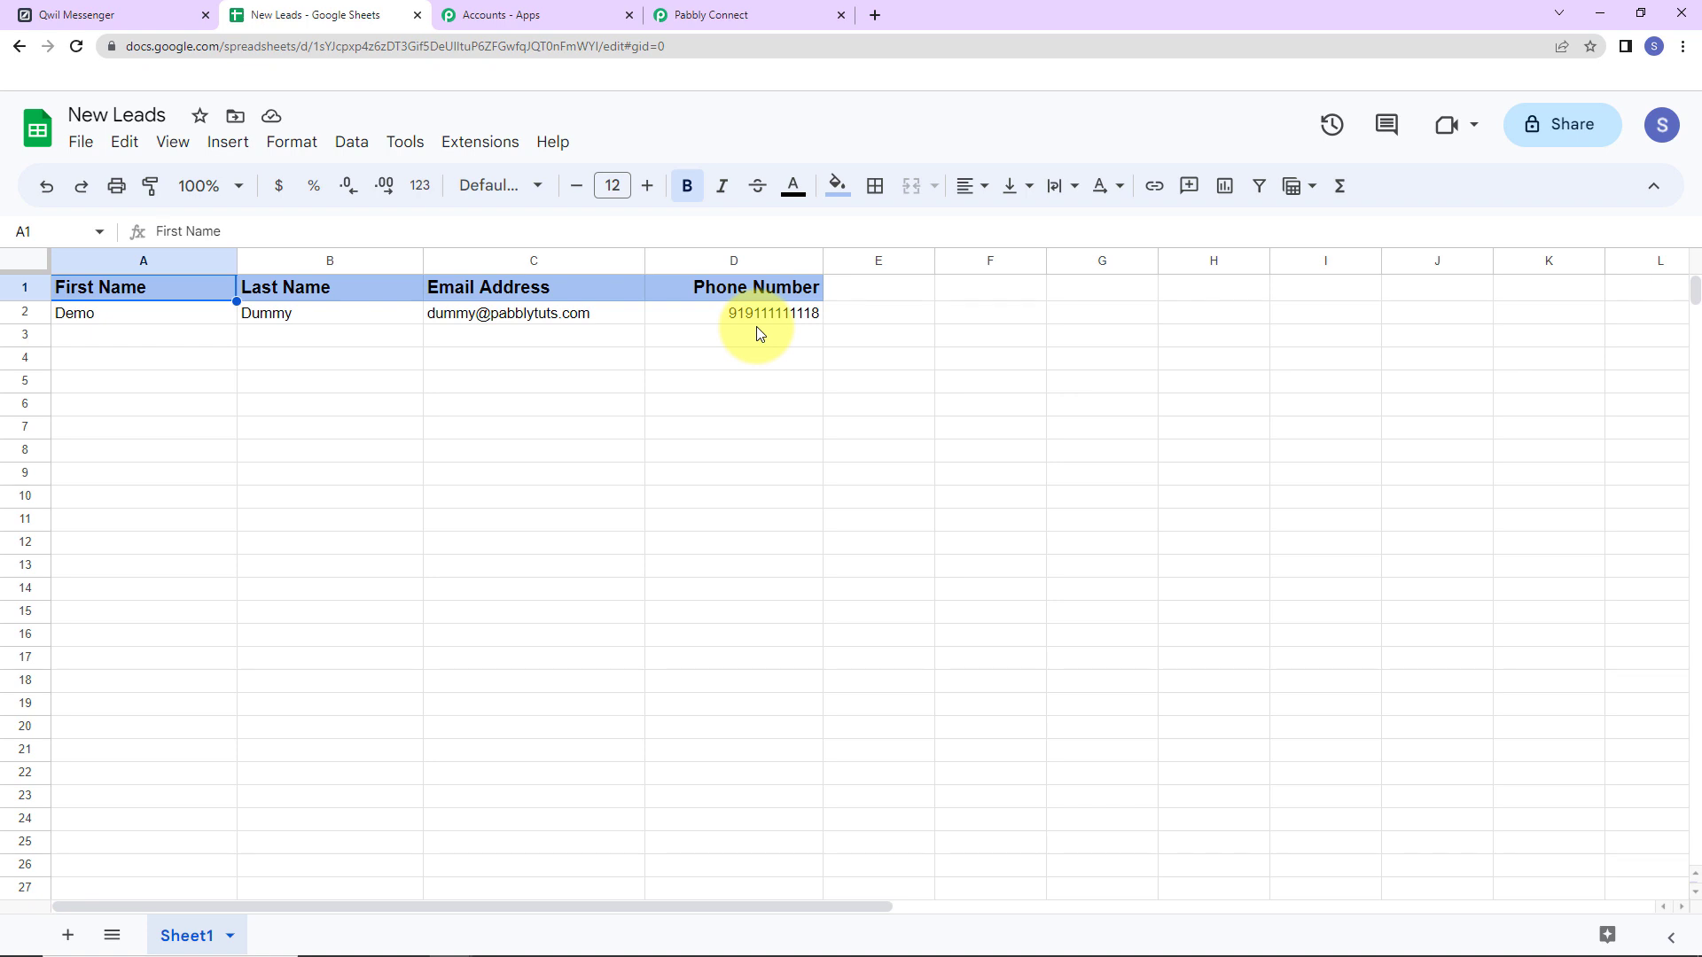
click(472, 151)
mouse_move(493, 361)
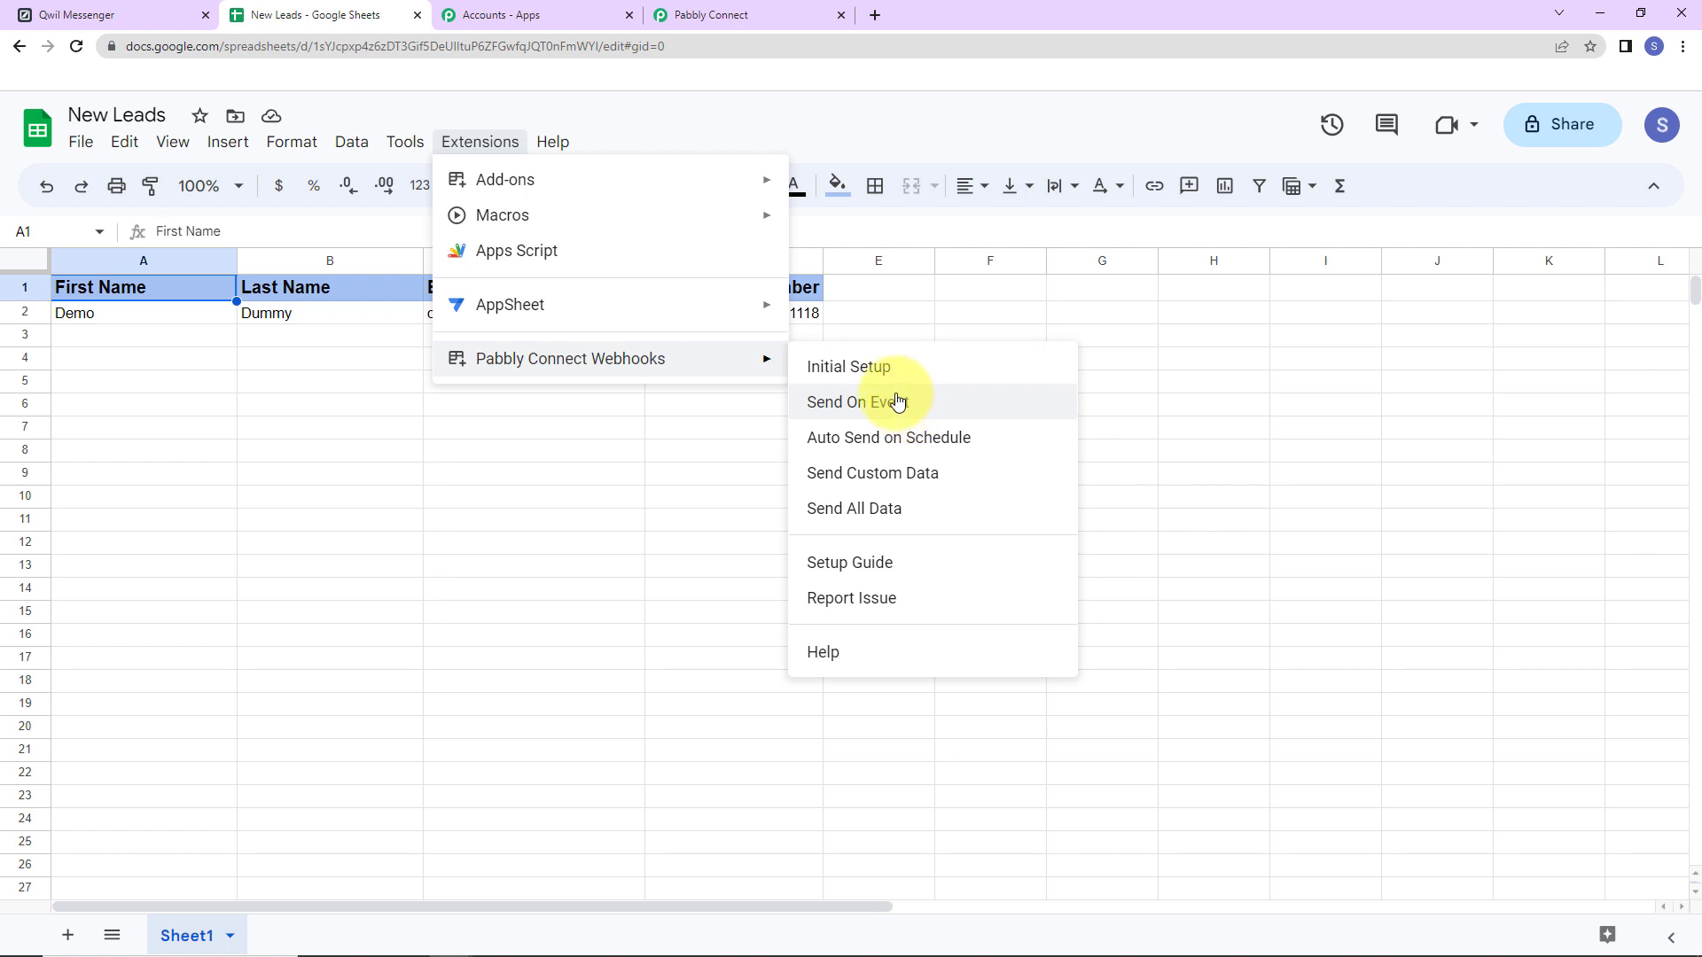
click(906, 406)
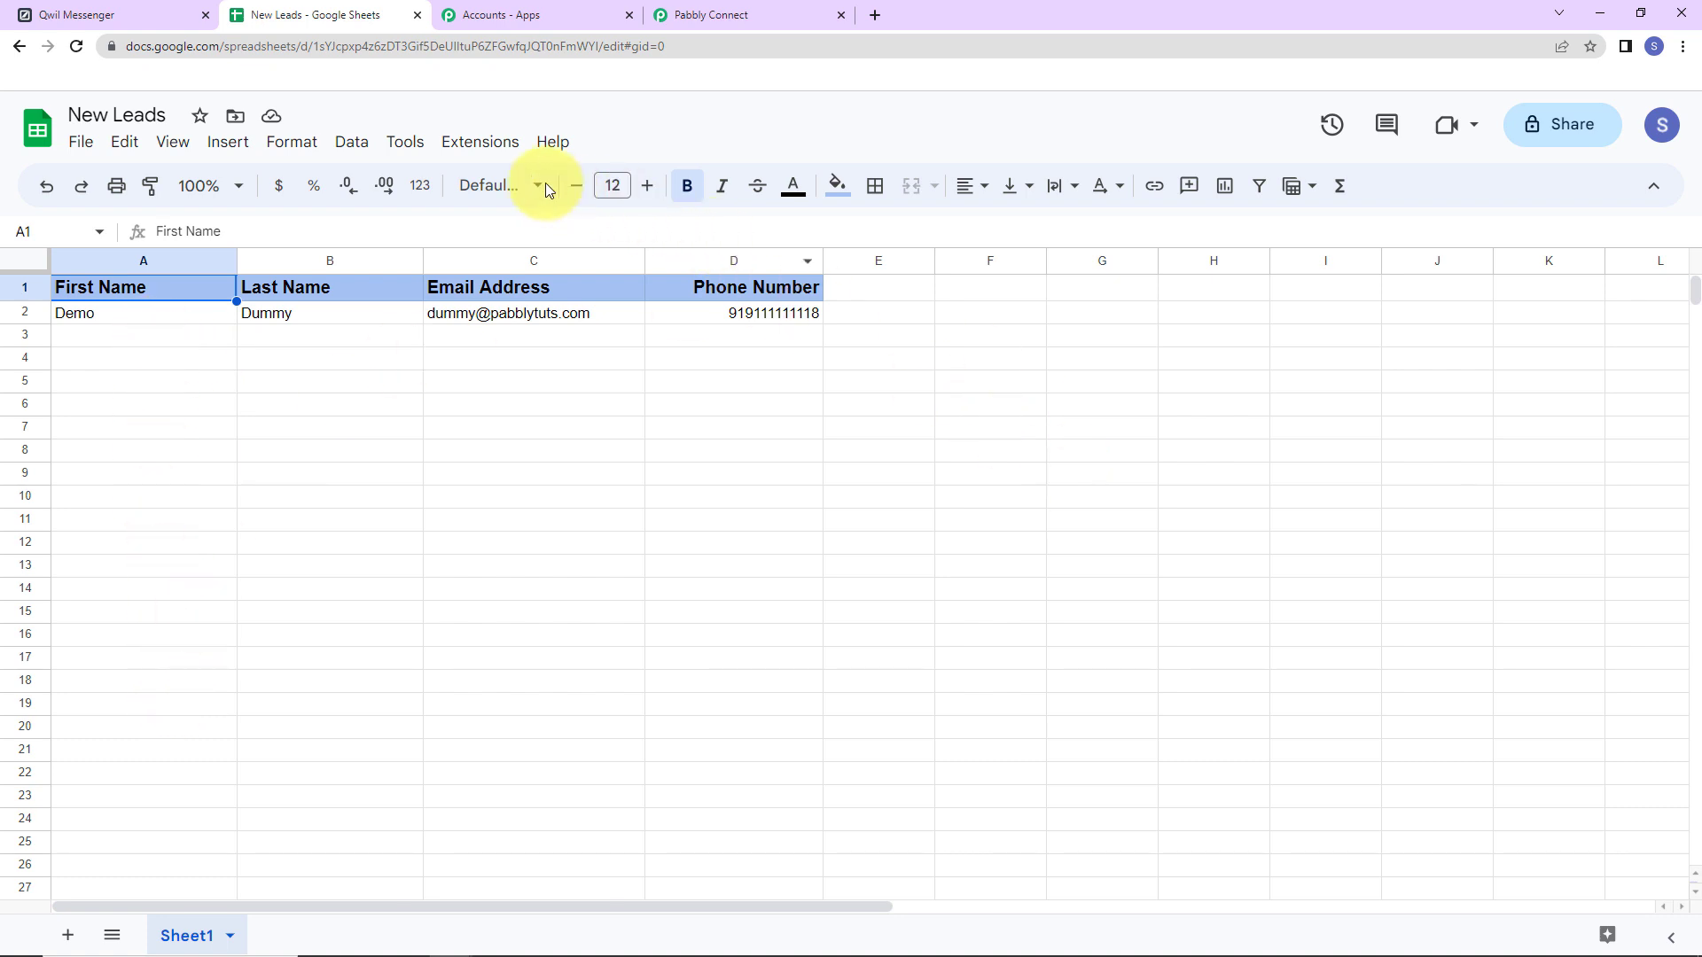
Confirm Send On Event is checked, then go back to the Pabbly Connect workflow.
click(480, 141)
mouse_move(549, 359)
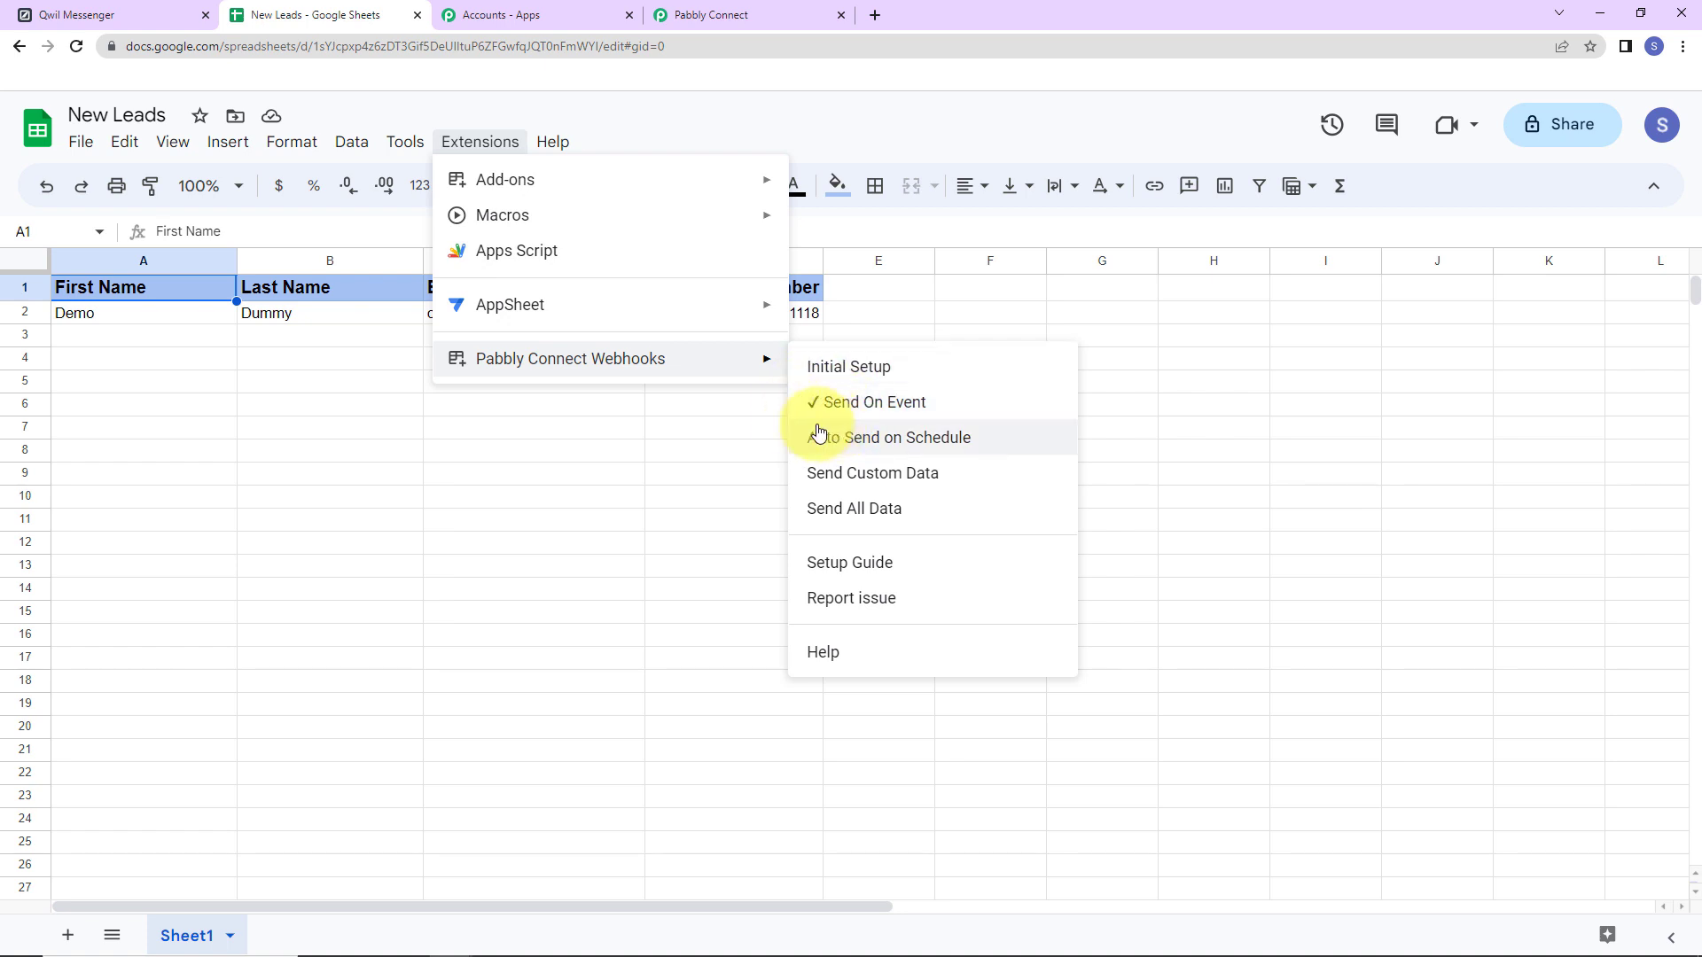
click(449, 665)
click(709, 15)
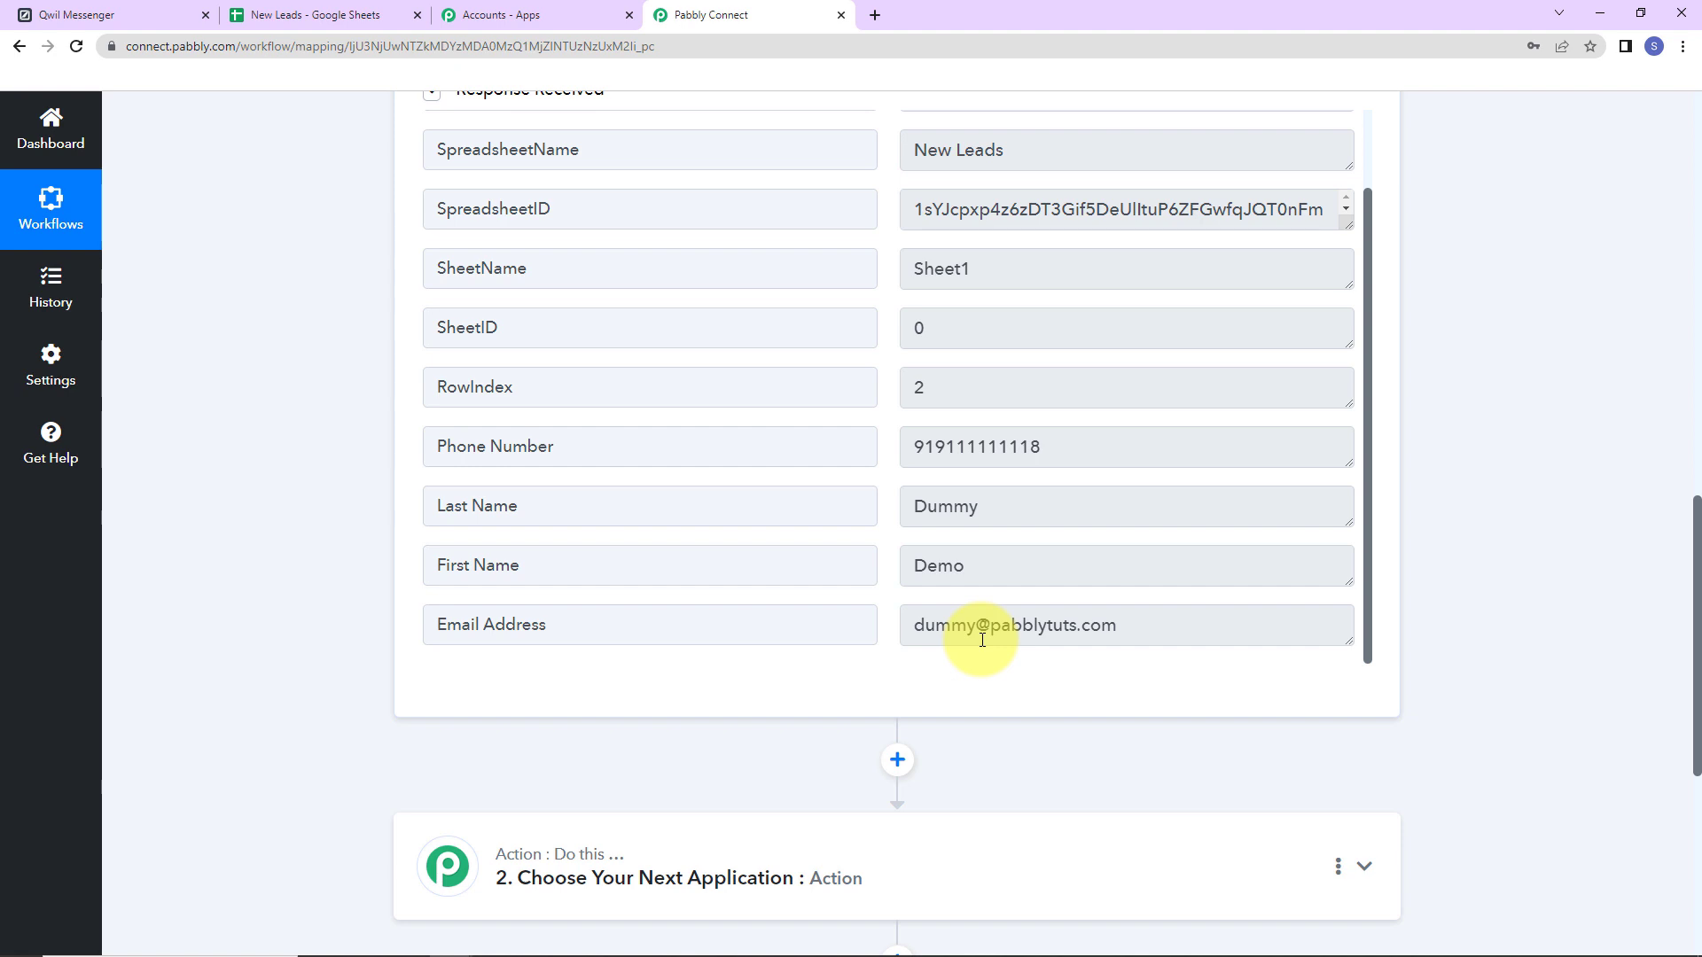
Choose Qwil Messenger as the action app by searching 'qw'.
scroll(1463, 417, down, 5)
click(536, 468)
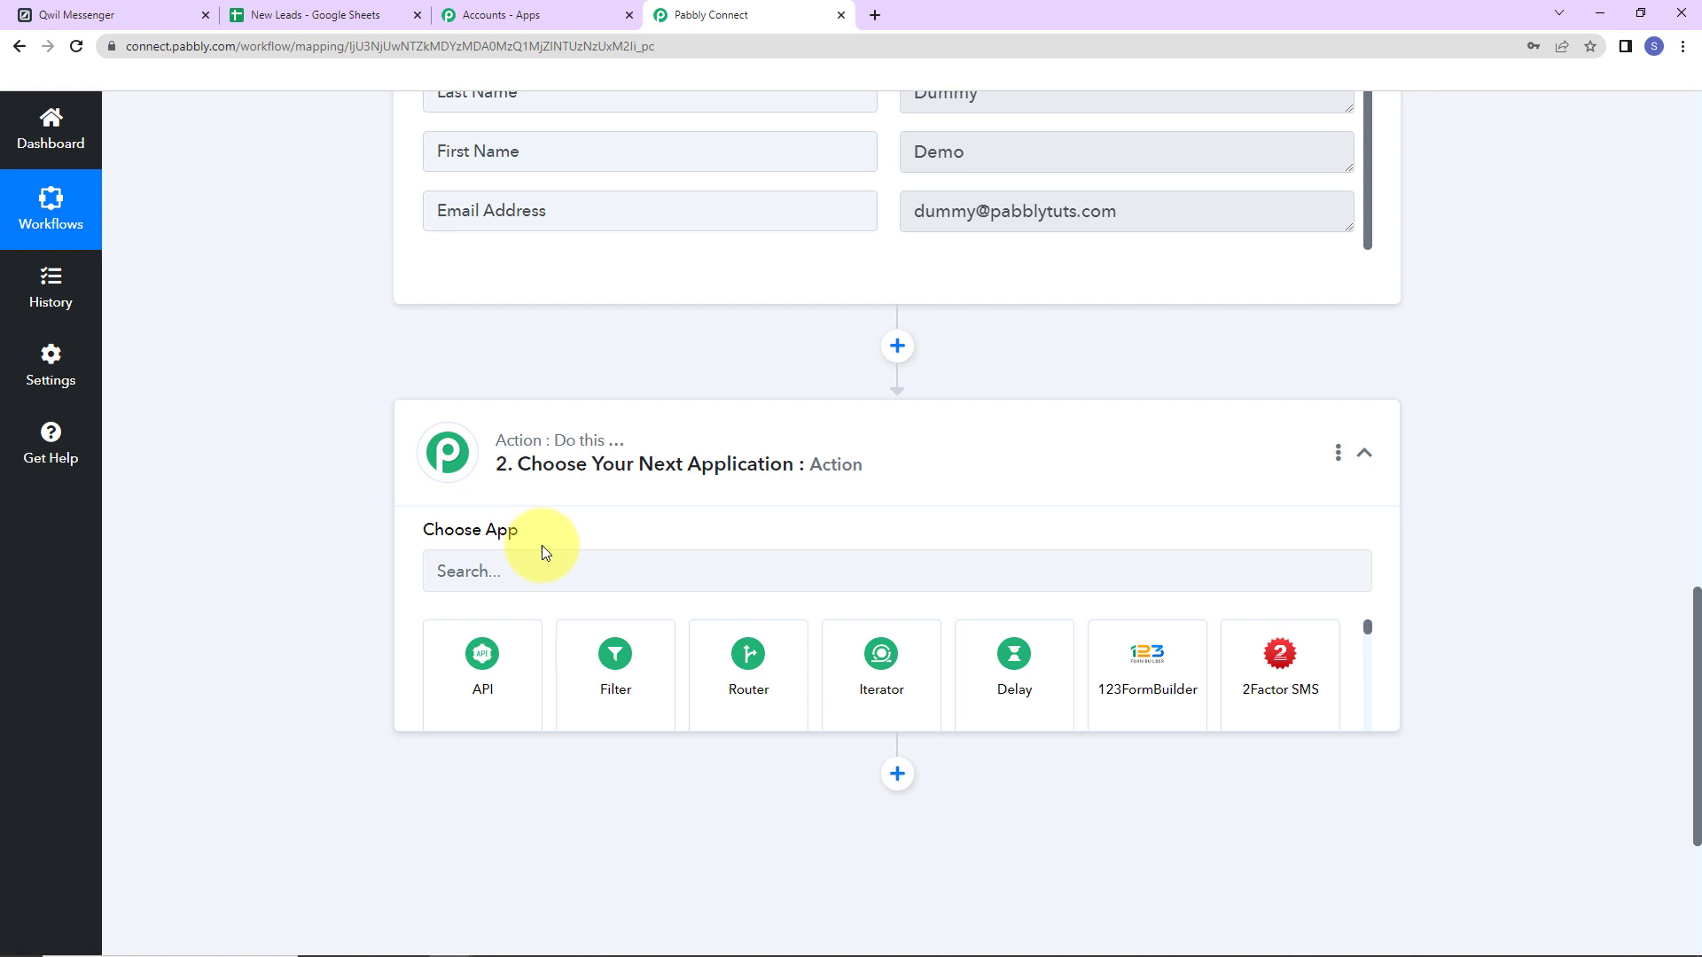
click(547, 581)
text(qu)
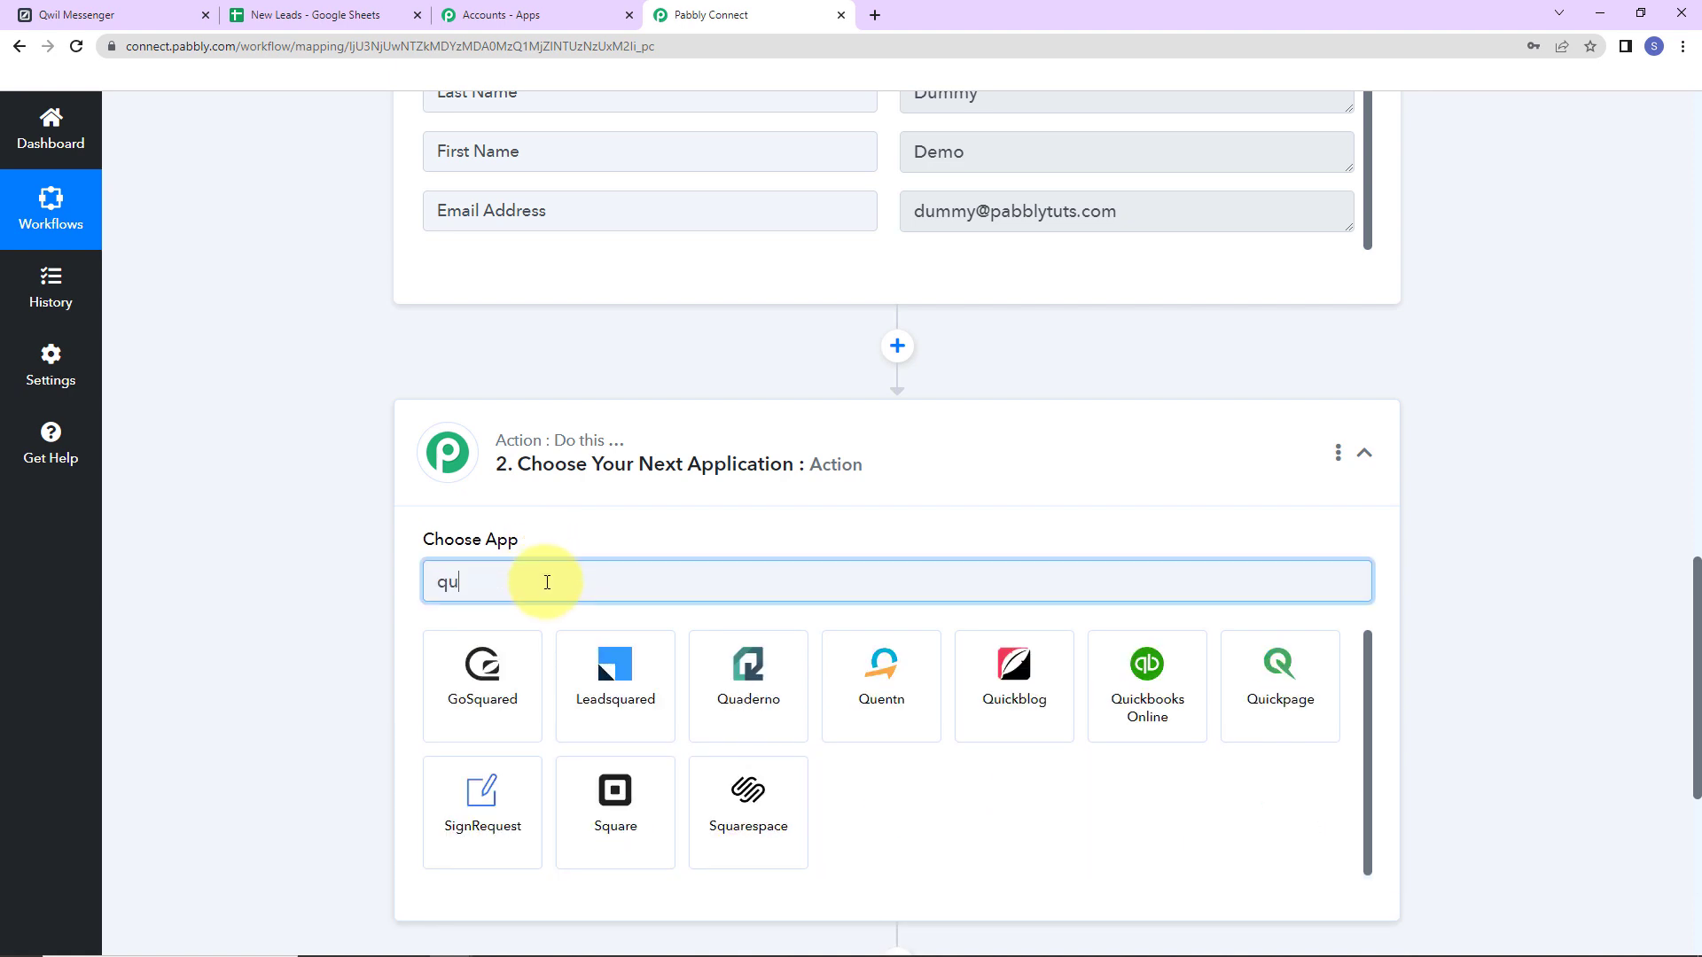
key(BackSpace)
text(w)
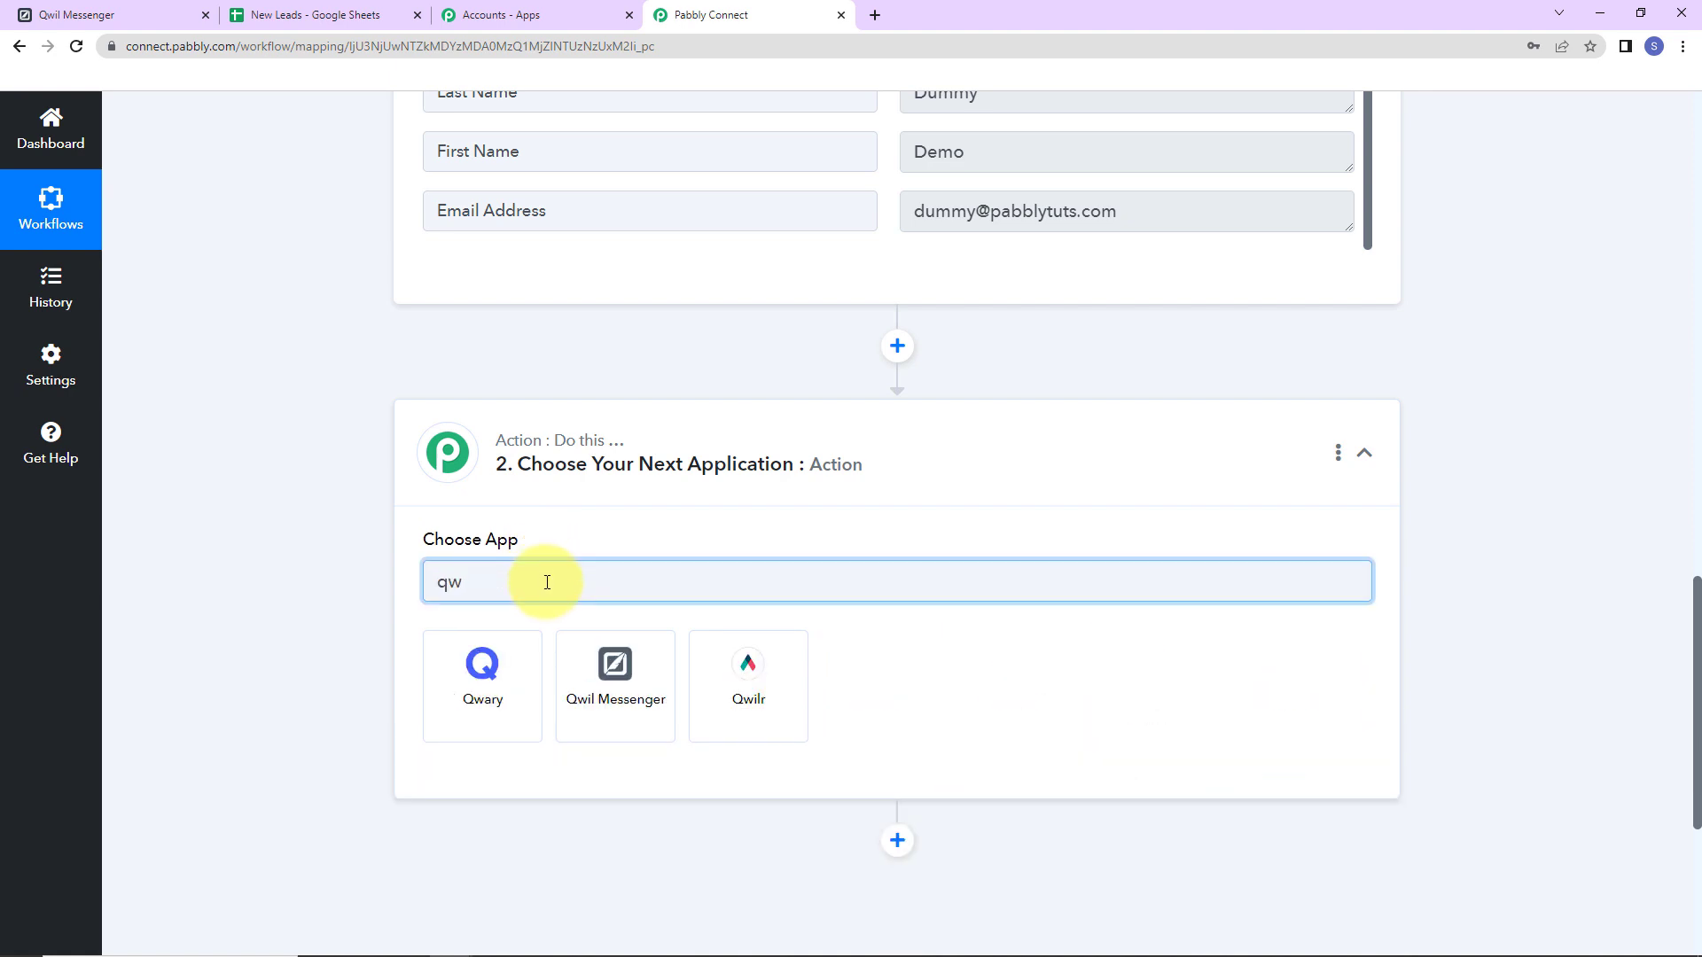
click(590, 704)
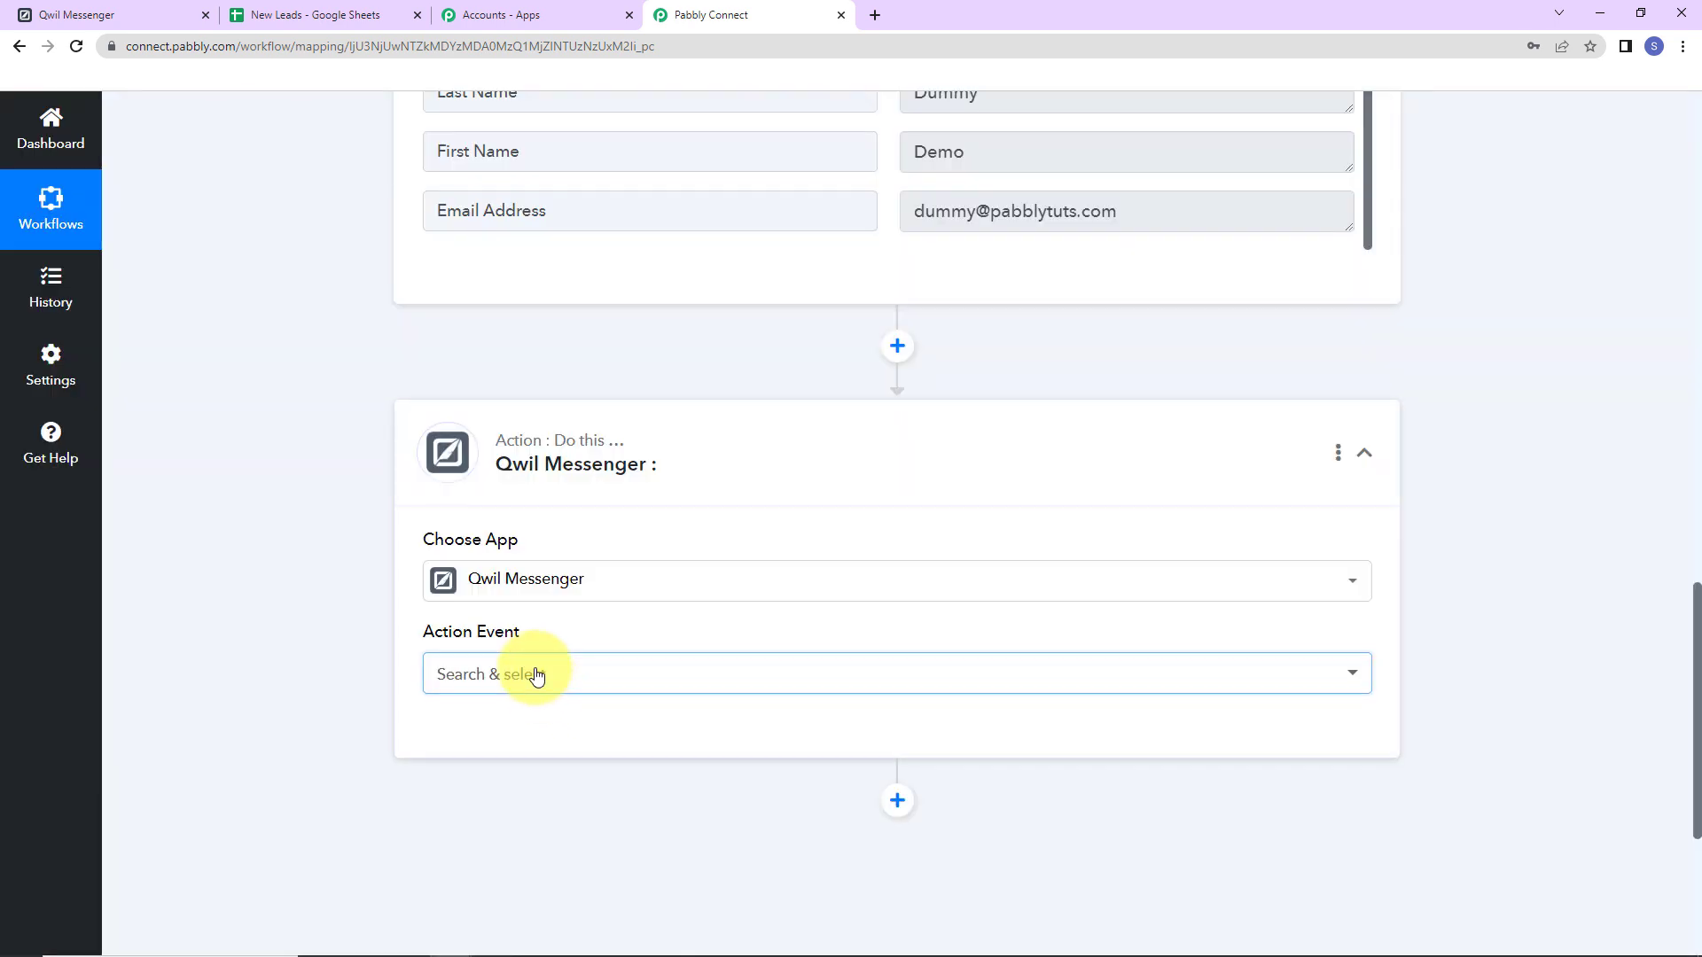
Set the action event to Send a Text Message and start adding a new account connection.
click(536, 674)
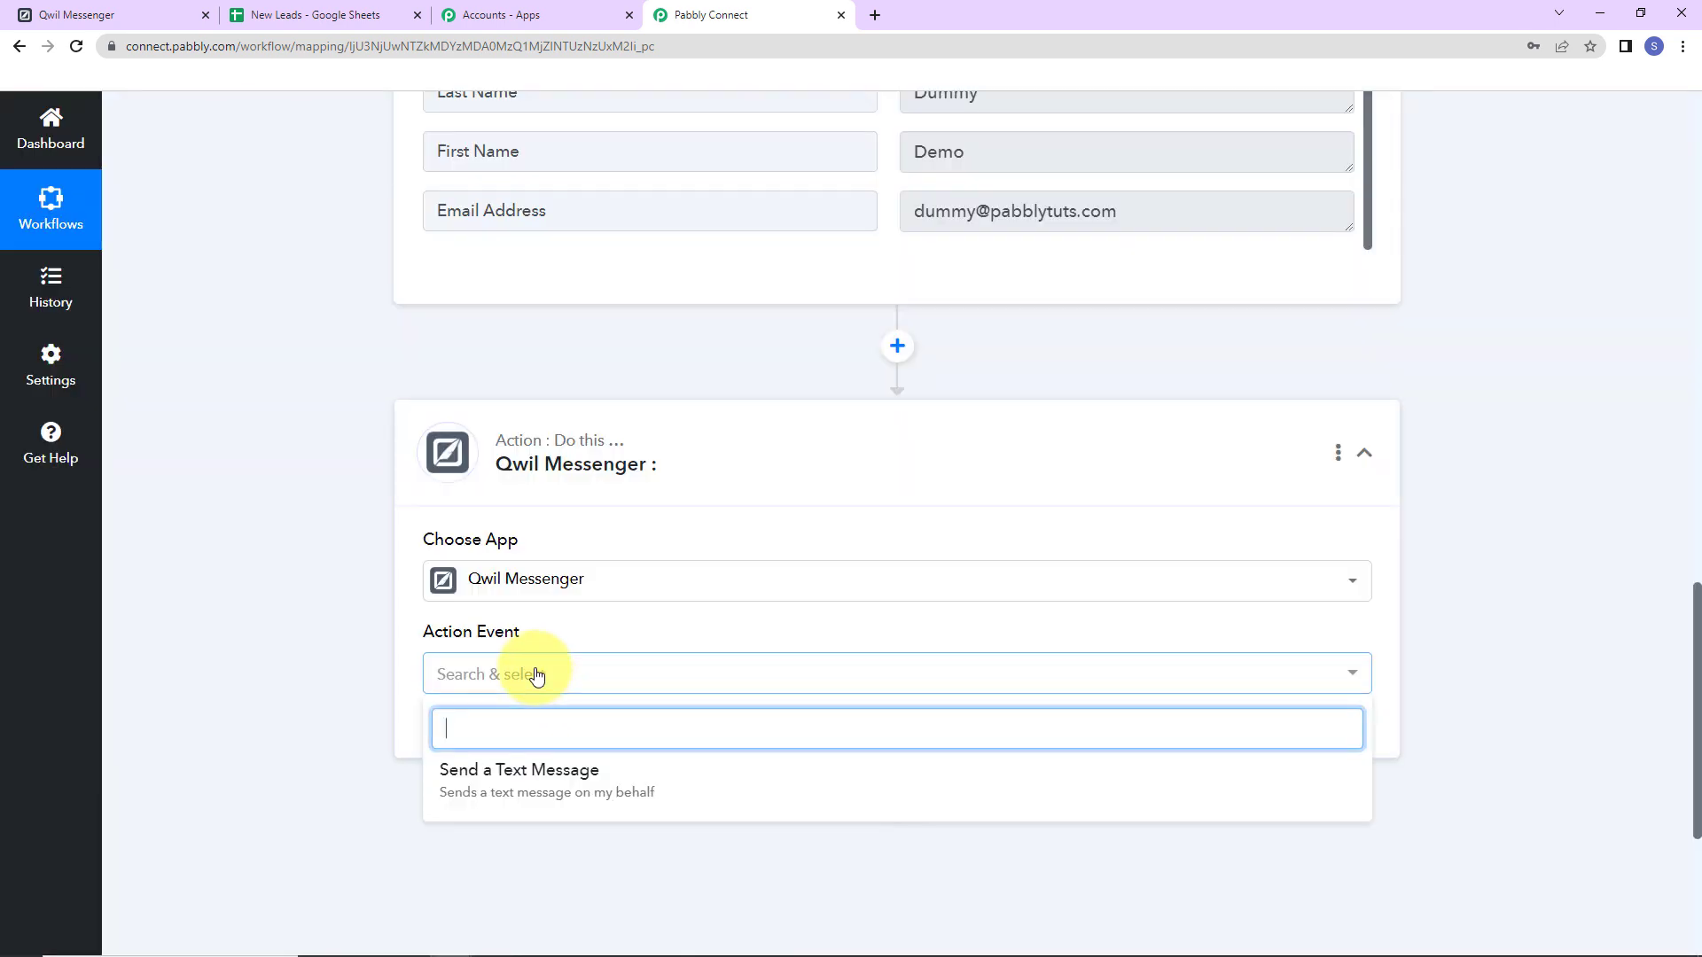
click(482, 778)
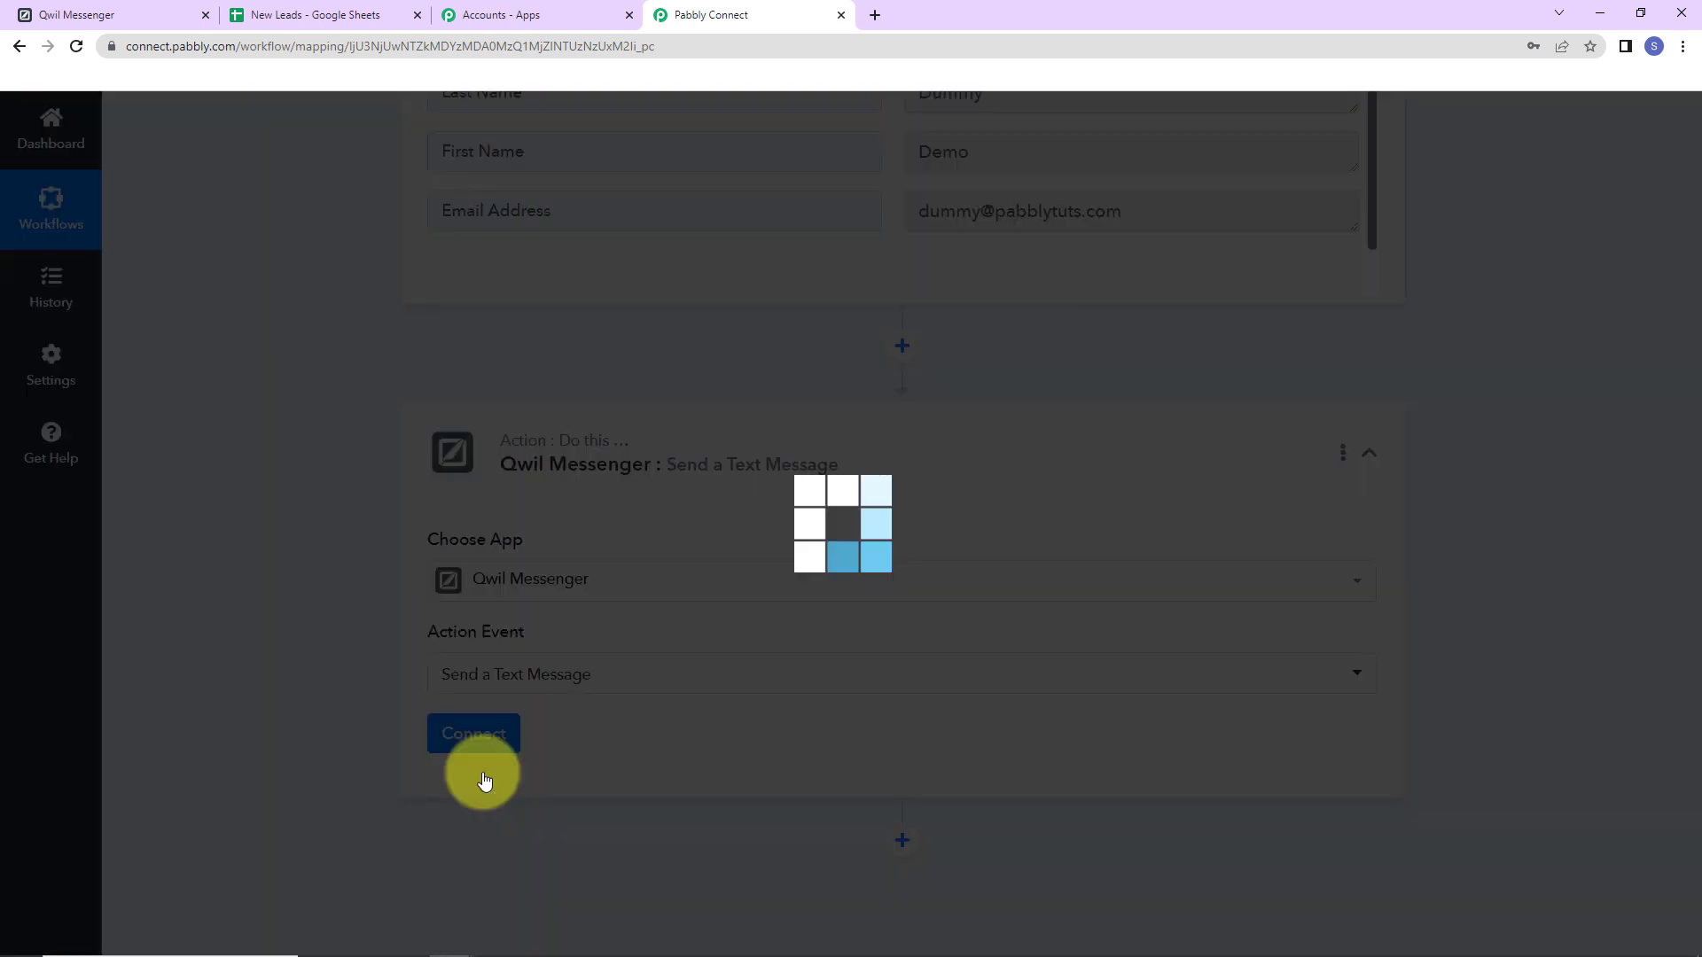
click(465, 735)
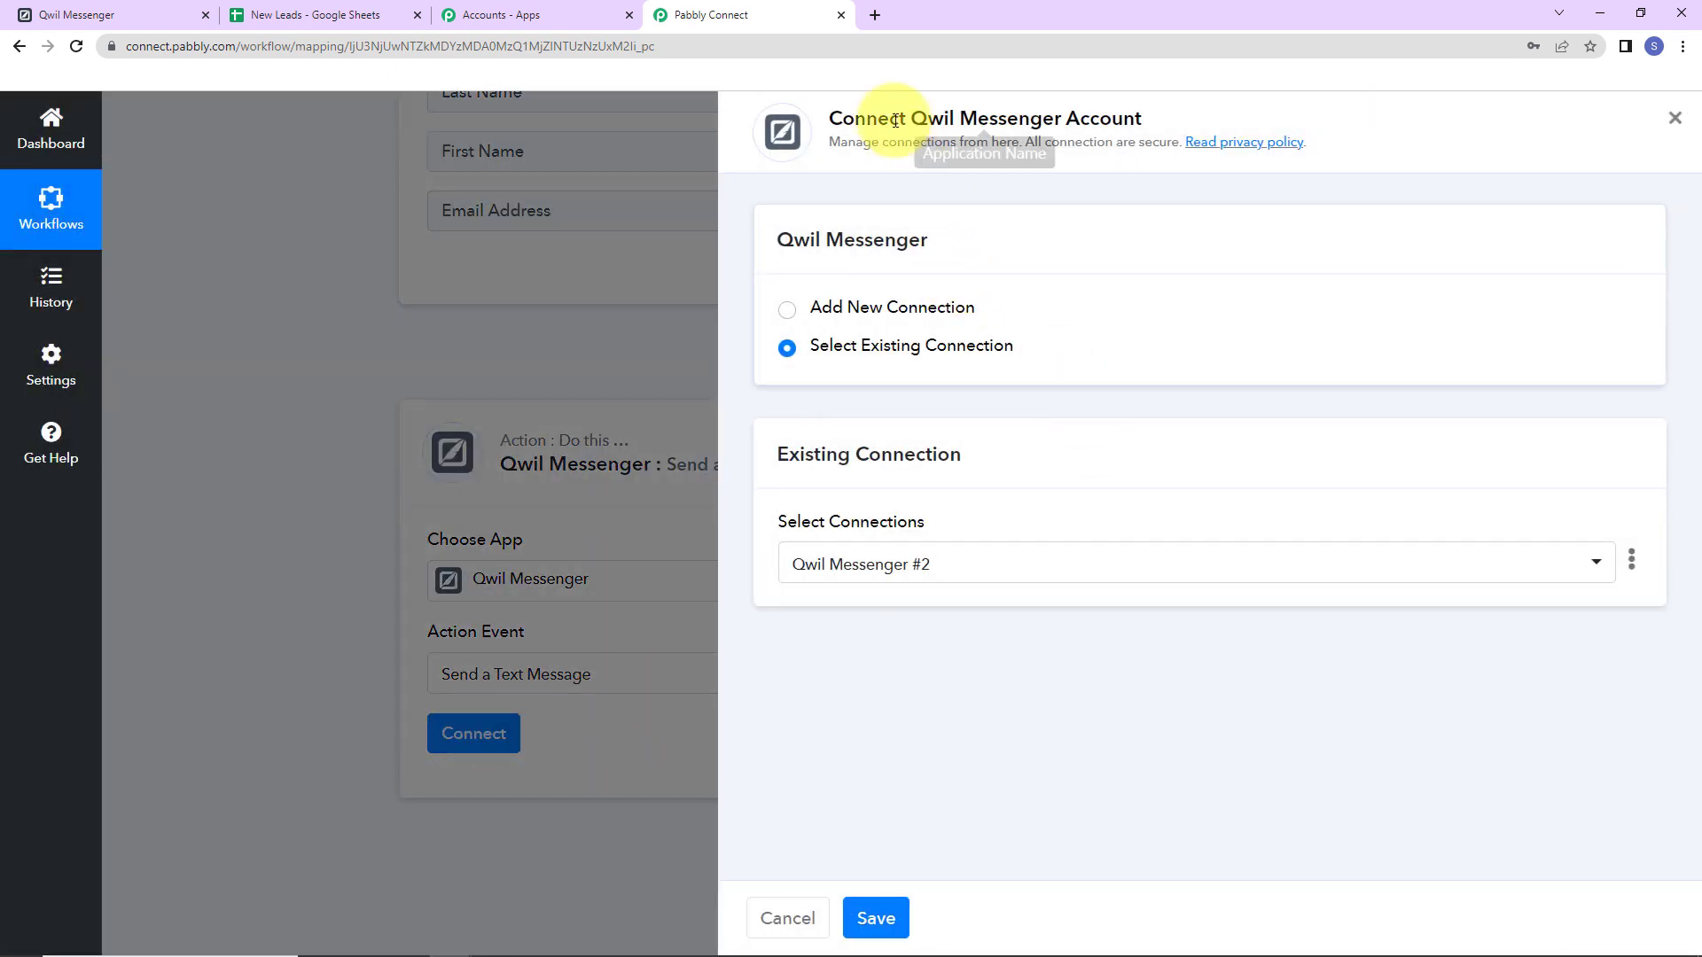
drag(909, 113, 1175, 119)
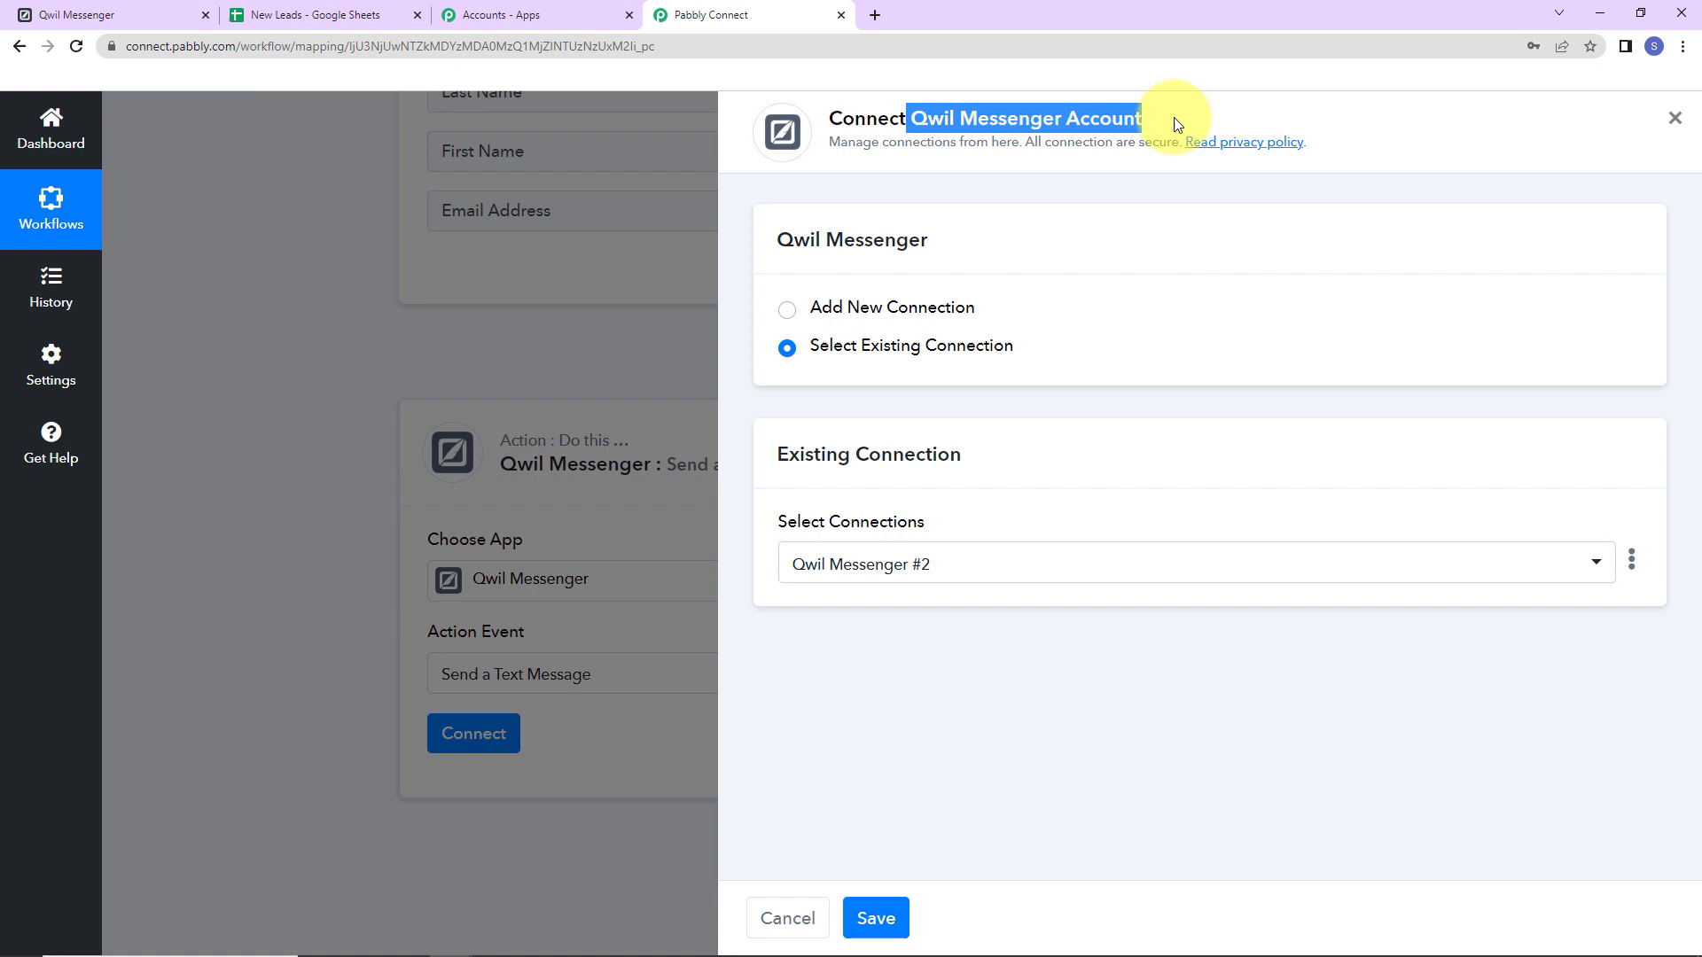
click(787, 309)
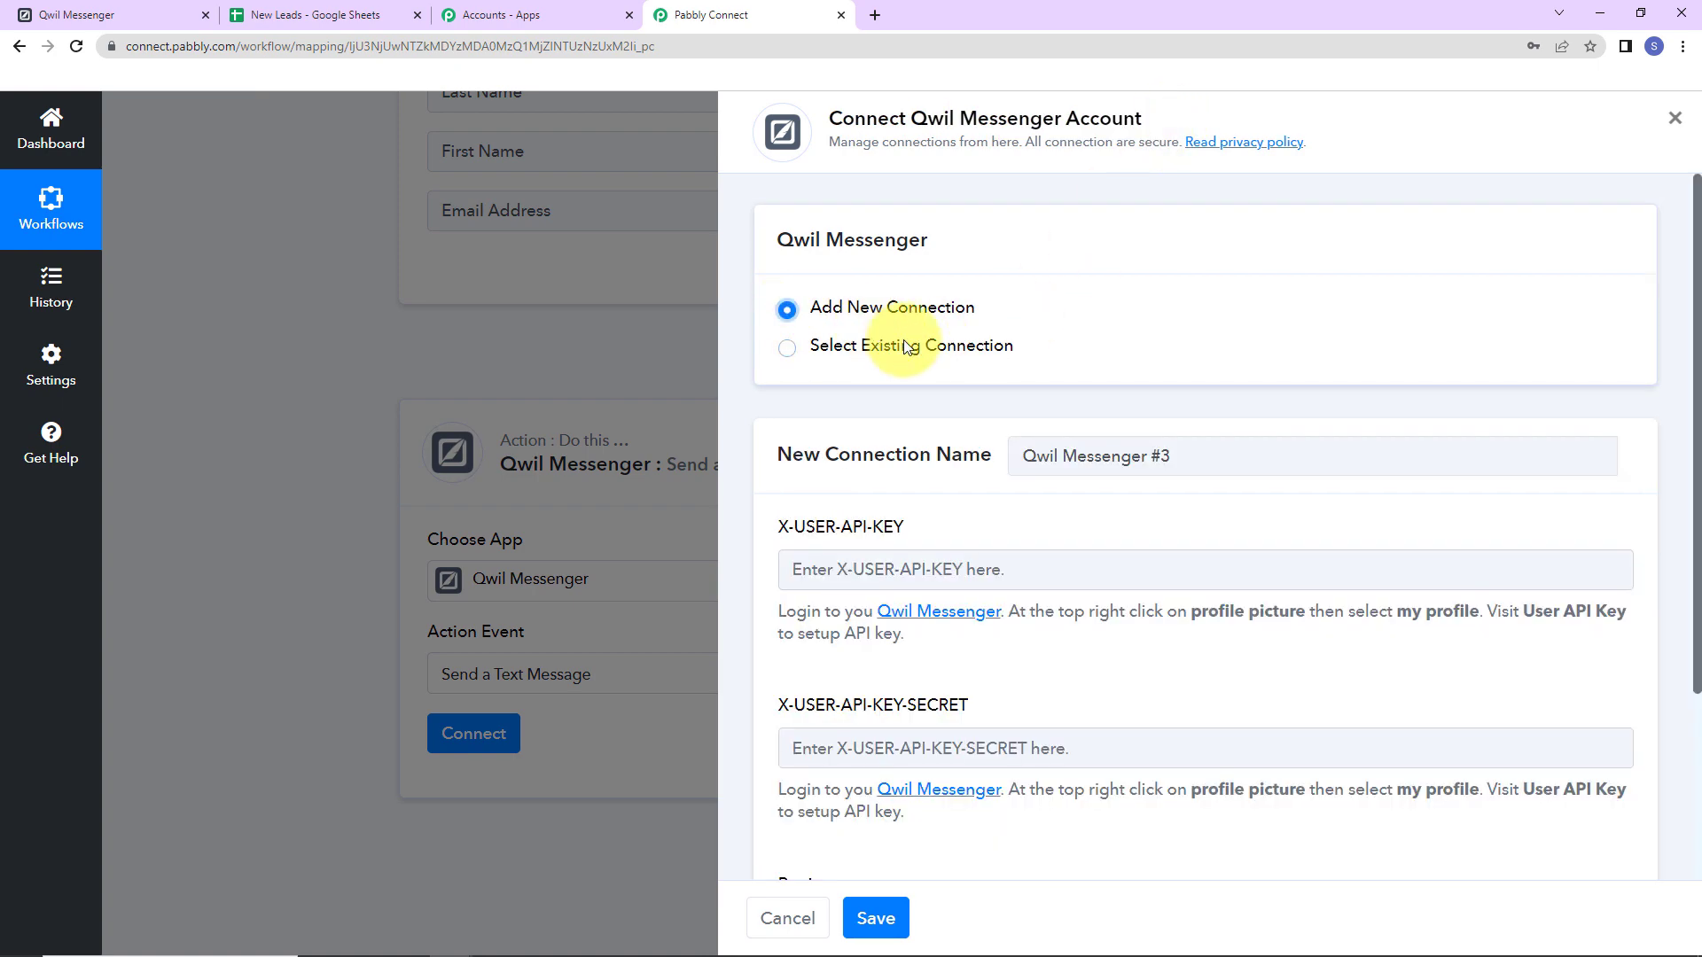
scroll(1122, 370, down, 3)
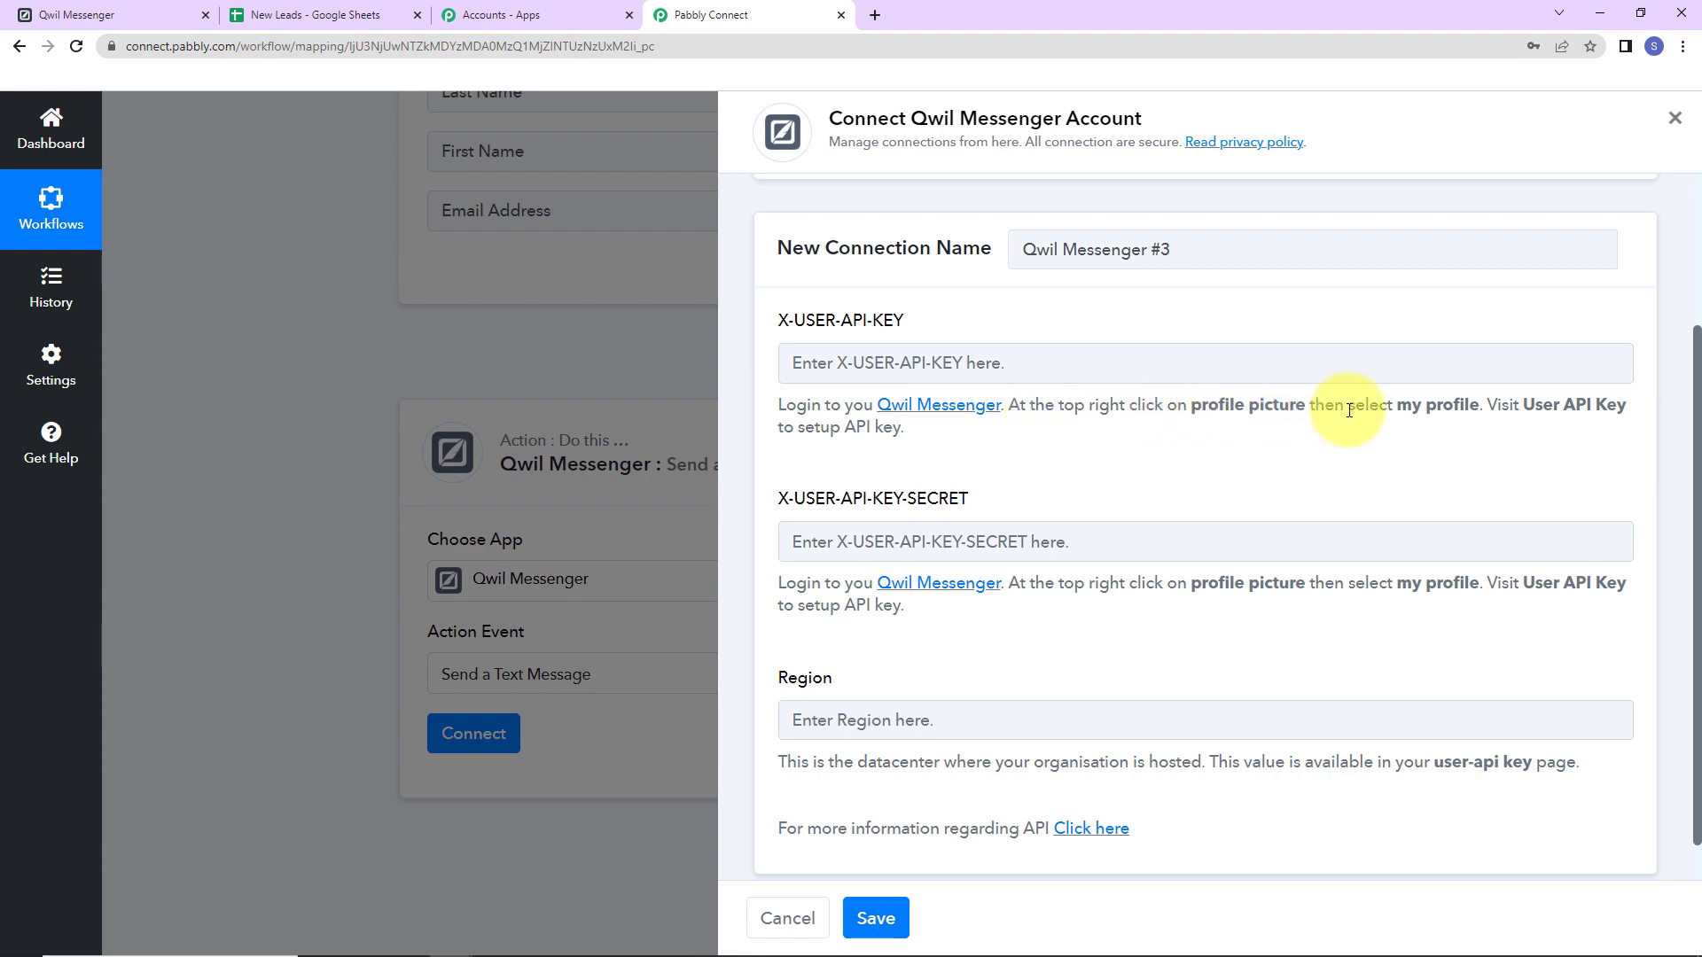
click(77, 15)
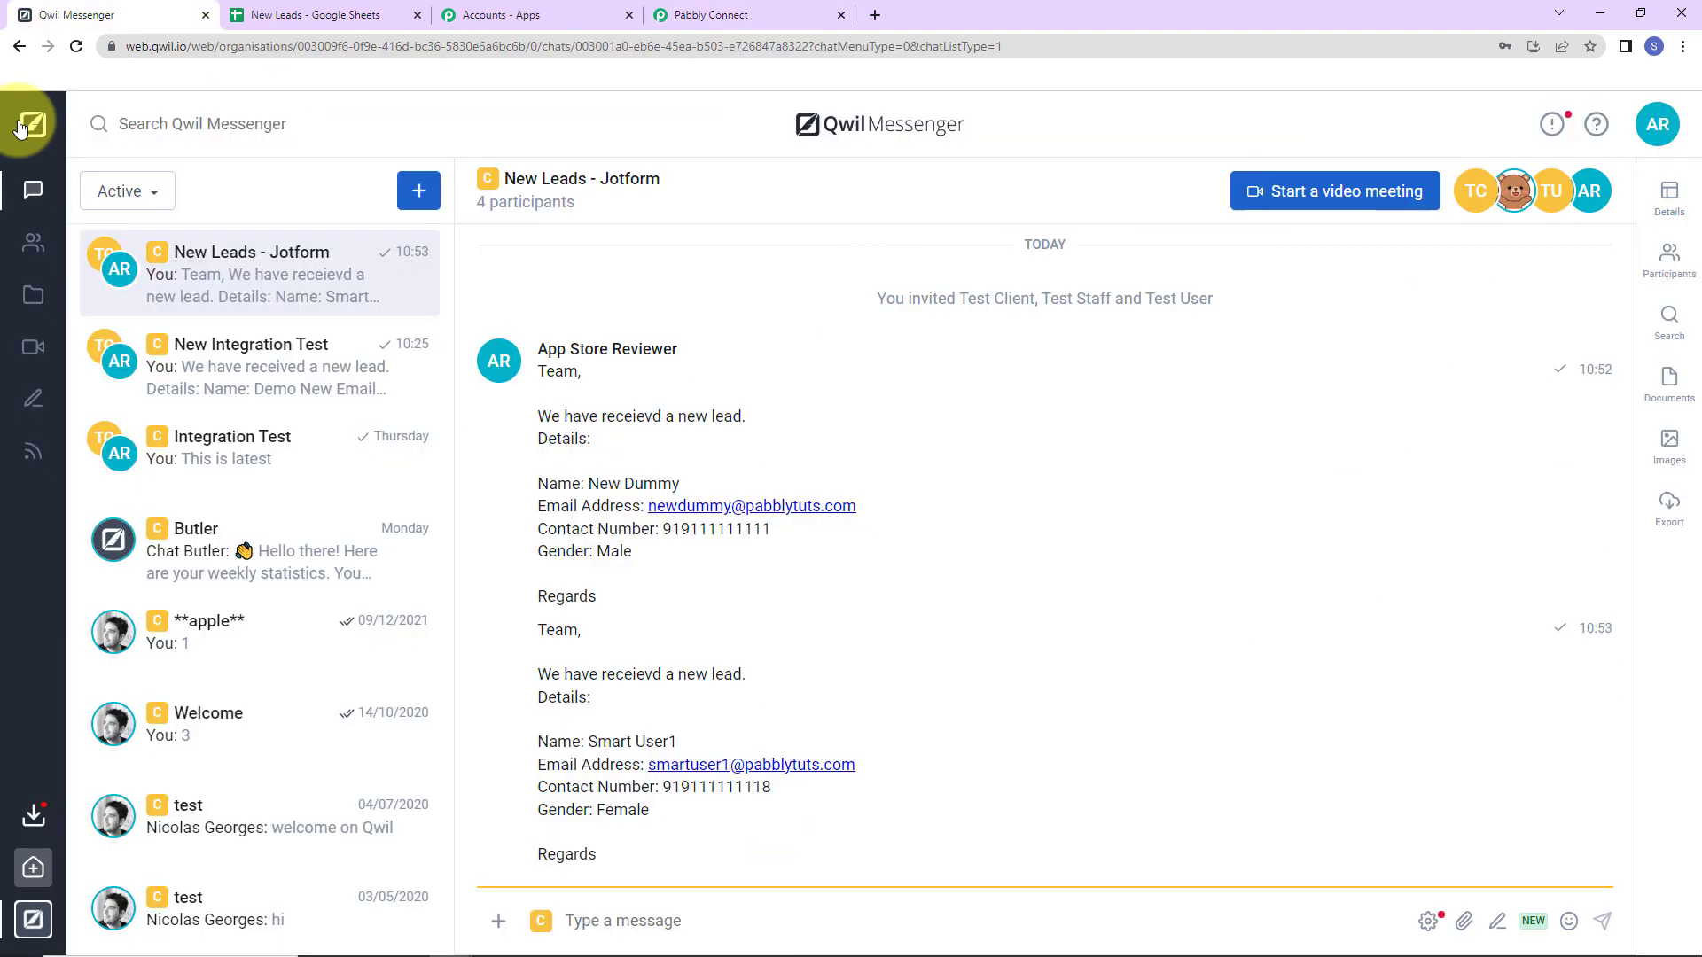
In Profile > User API Keys, start a new user API key named New123.
click(1661, 124)
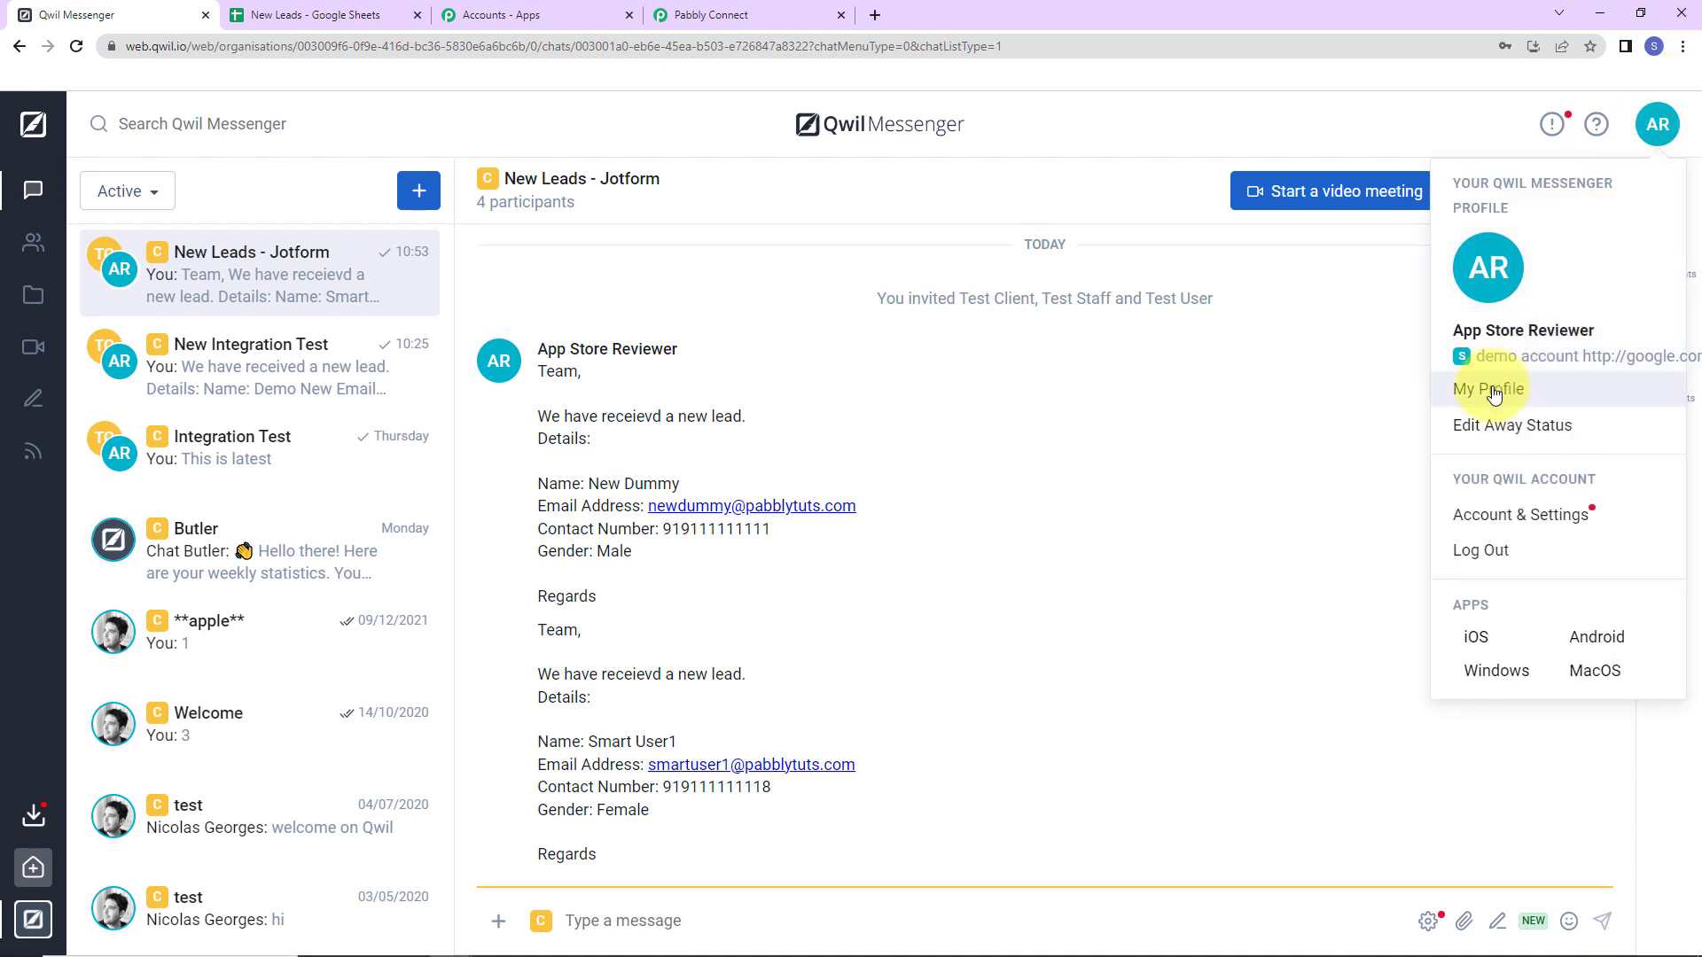
click(1493, 387)
scroll(399, 292, down, 1)
click(344, 237)
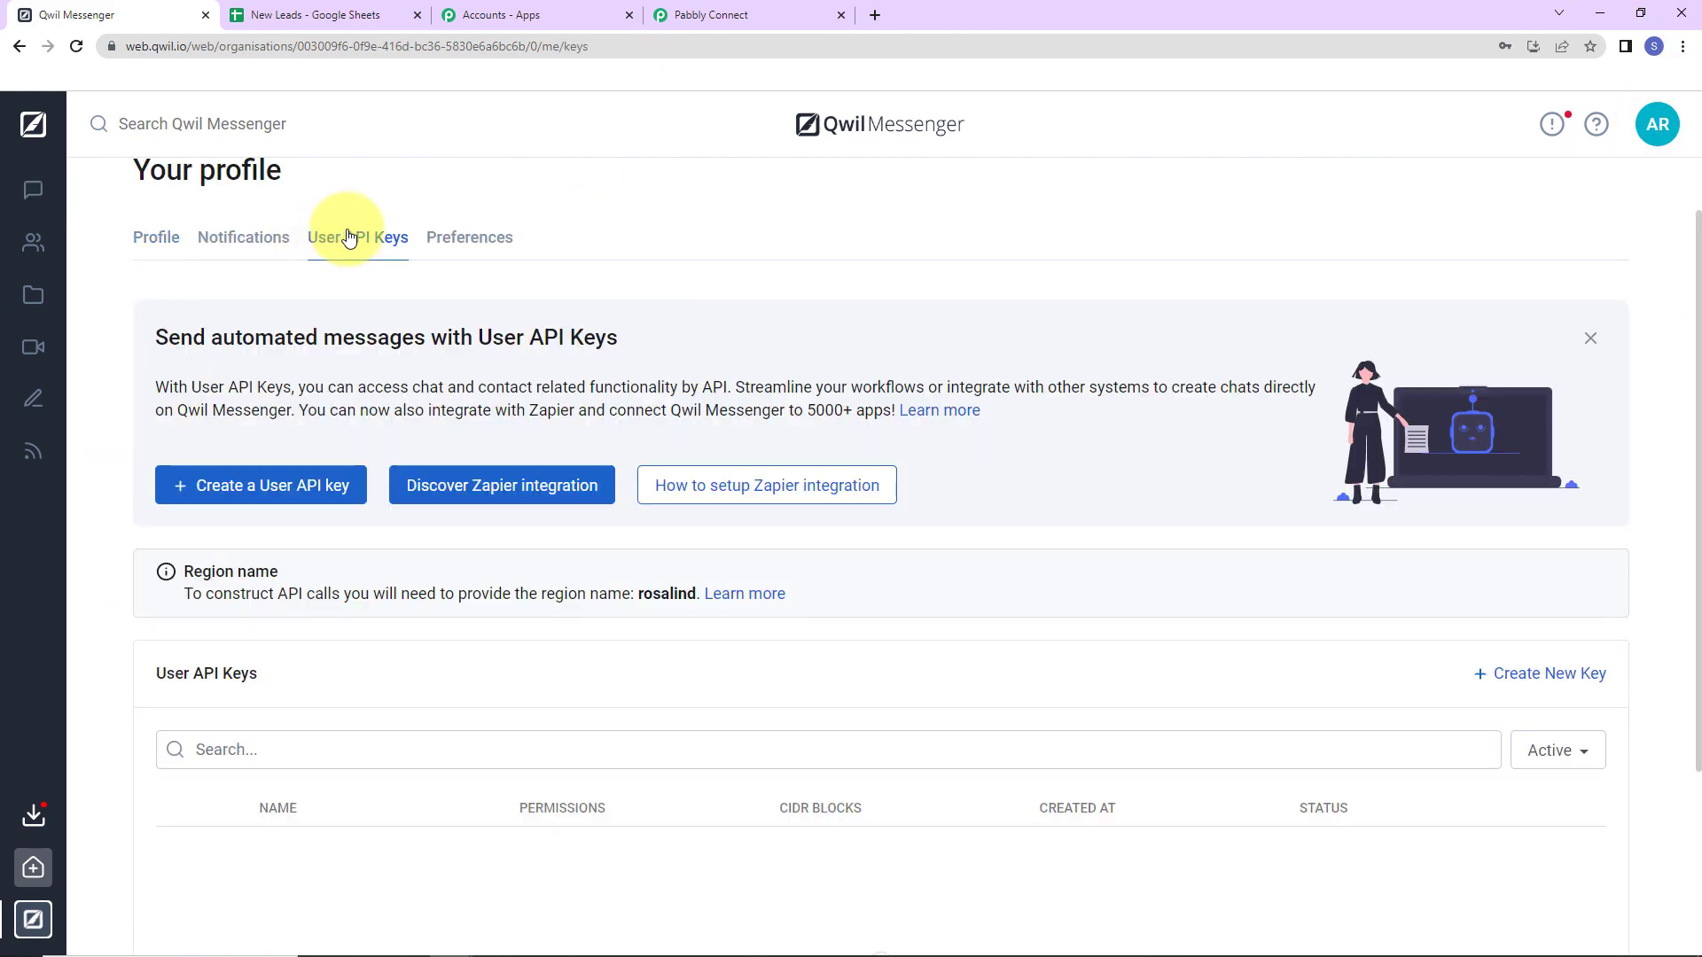
click(219, 485)
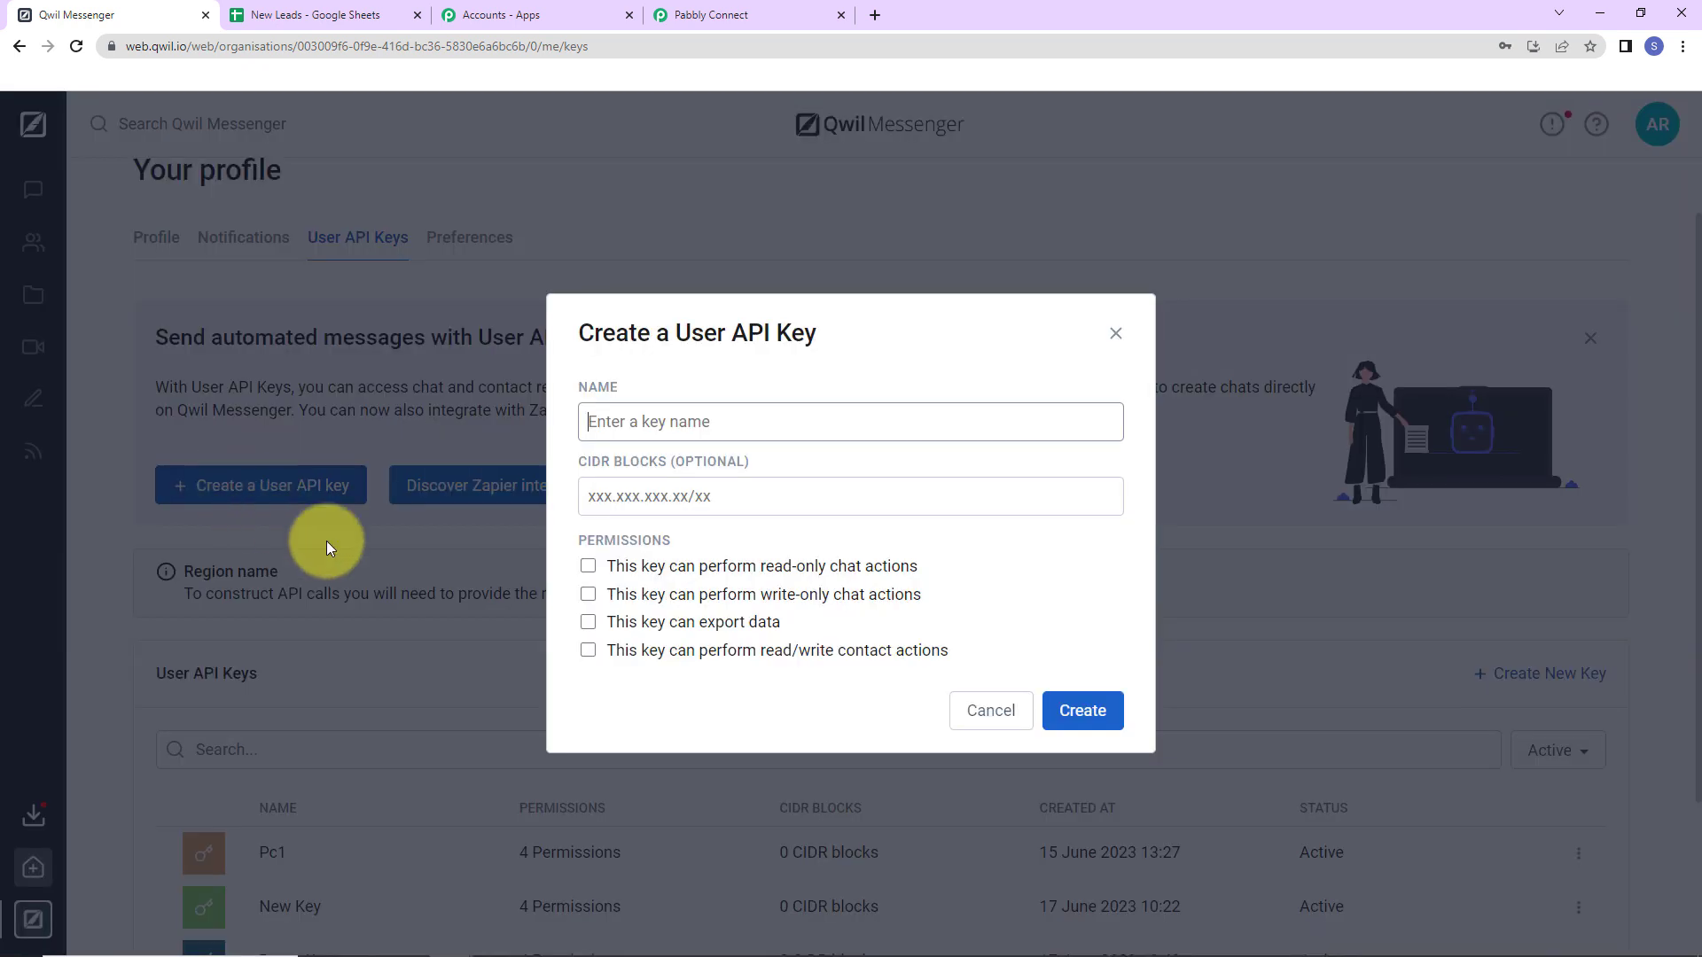
click(661, 422)
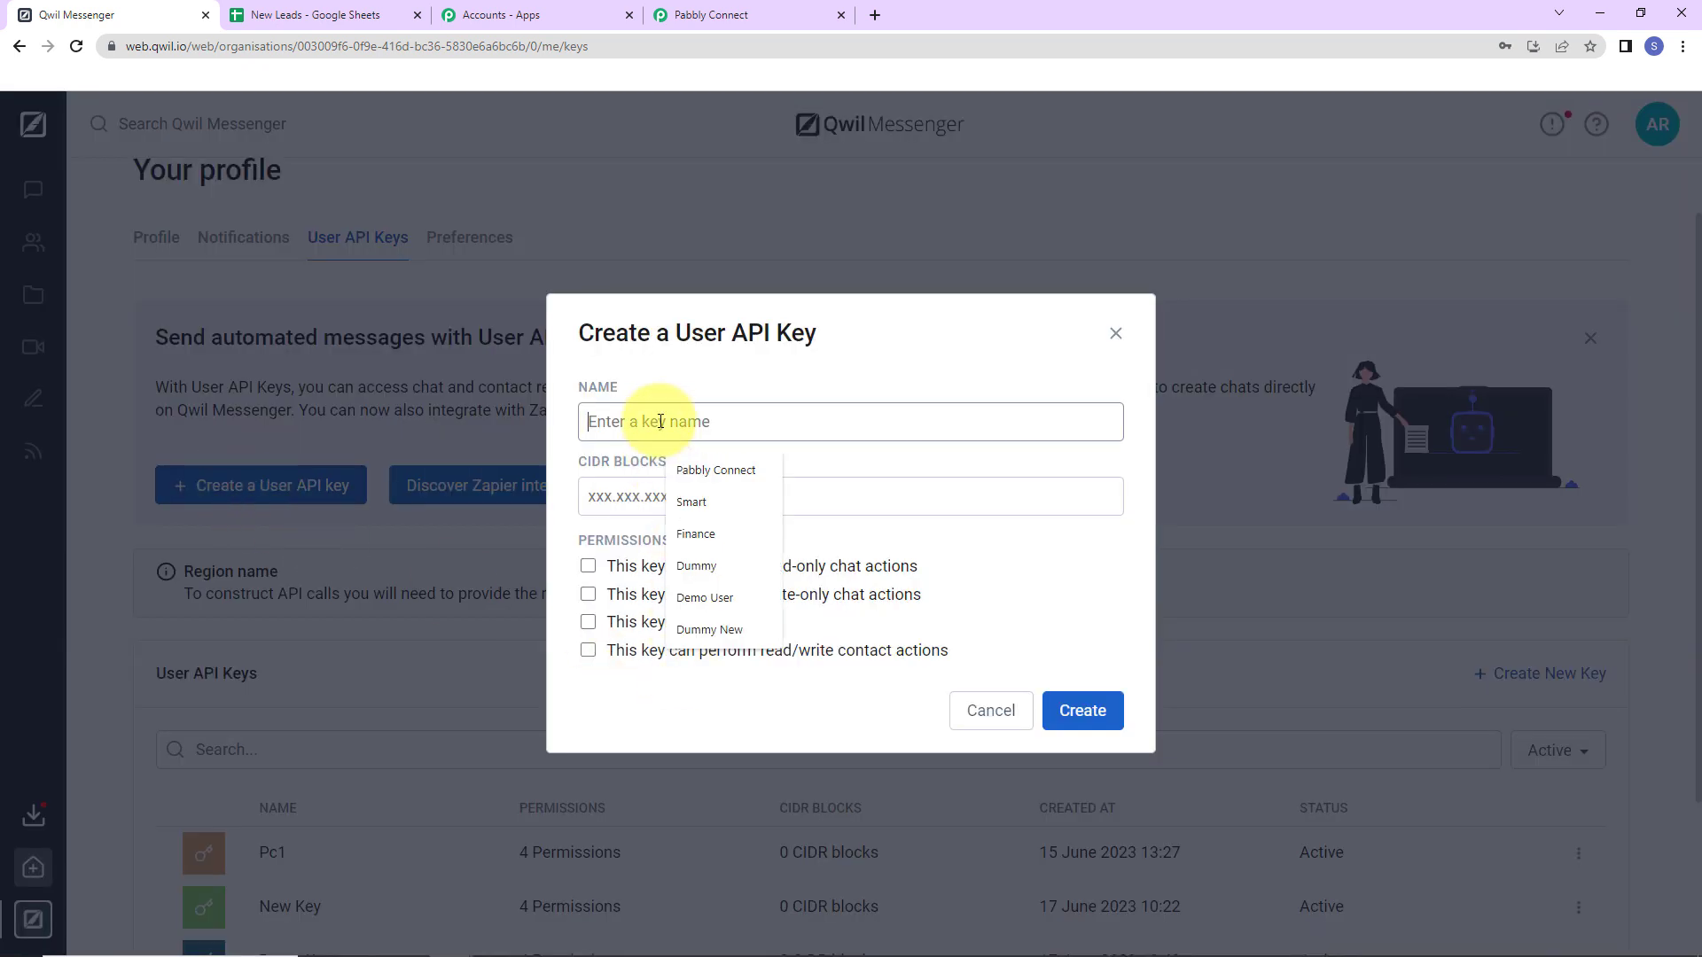
text(New123)
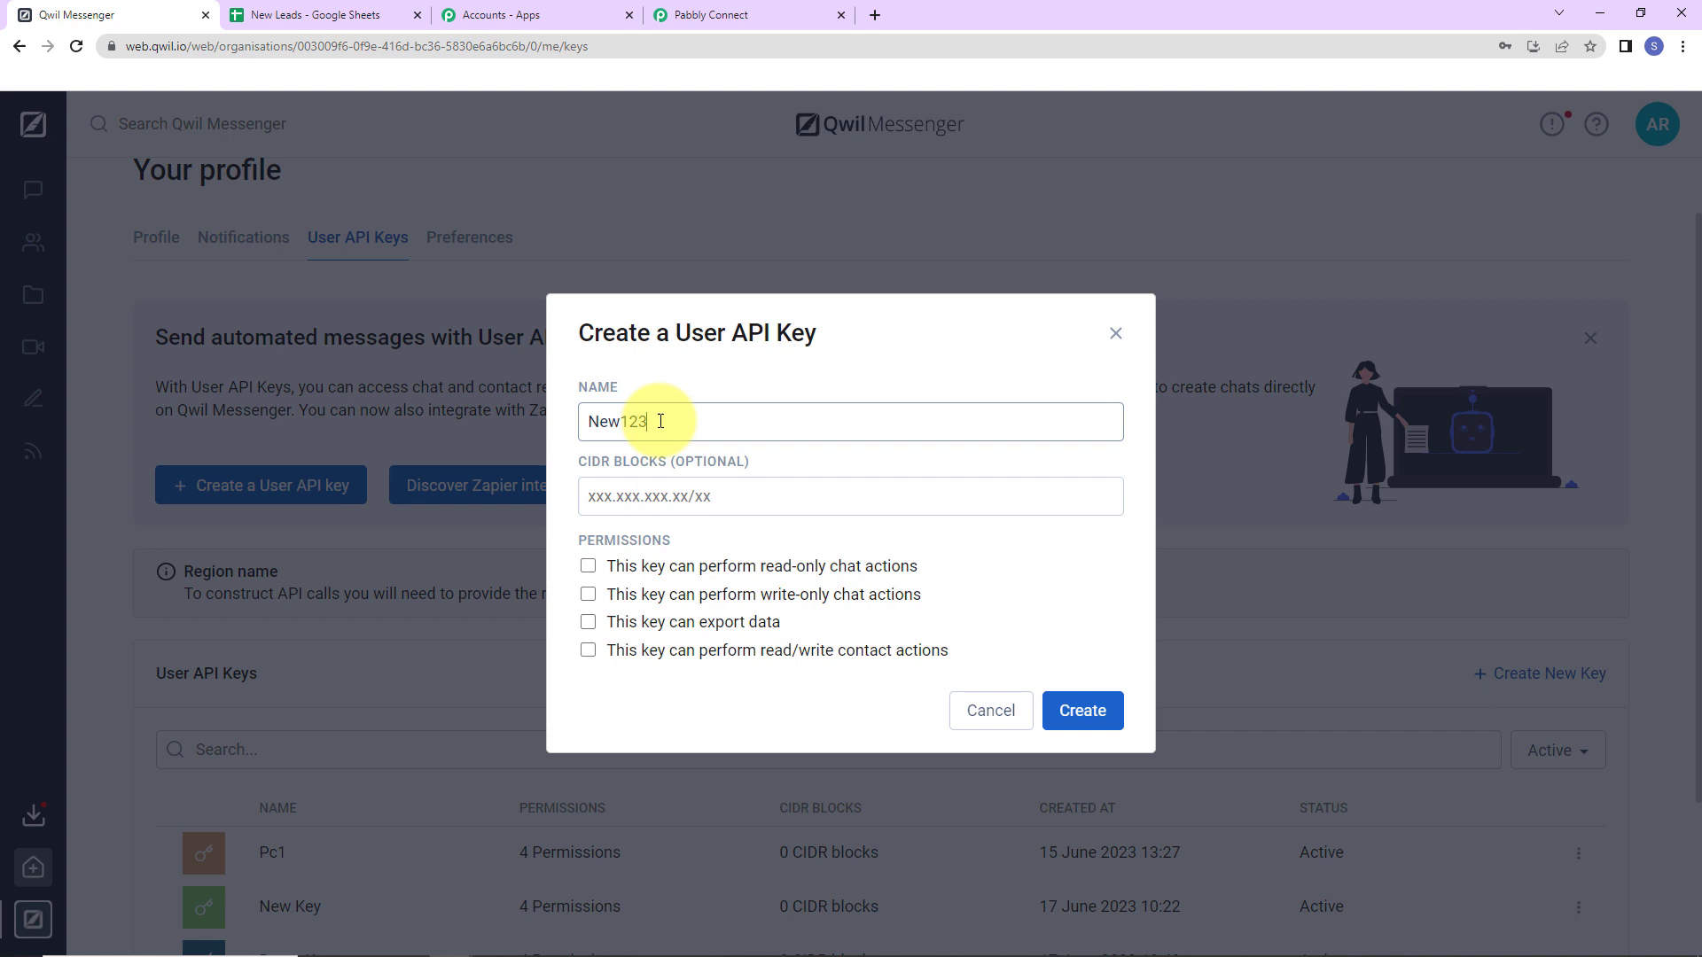
Grant chat read, chat write and export permissions, create the key, and copy its ID into X-USER-API-KEY.
click(587, 567)
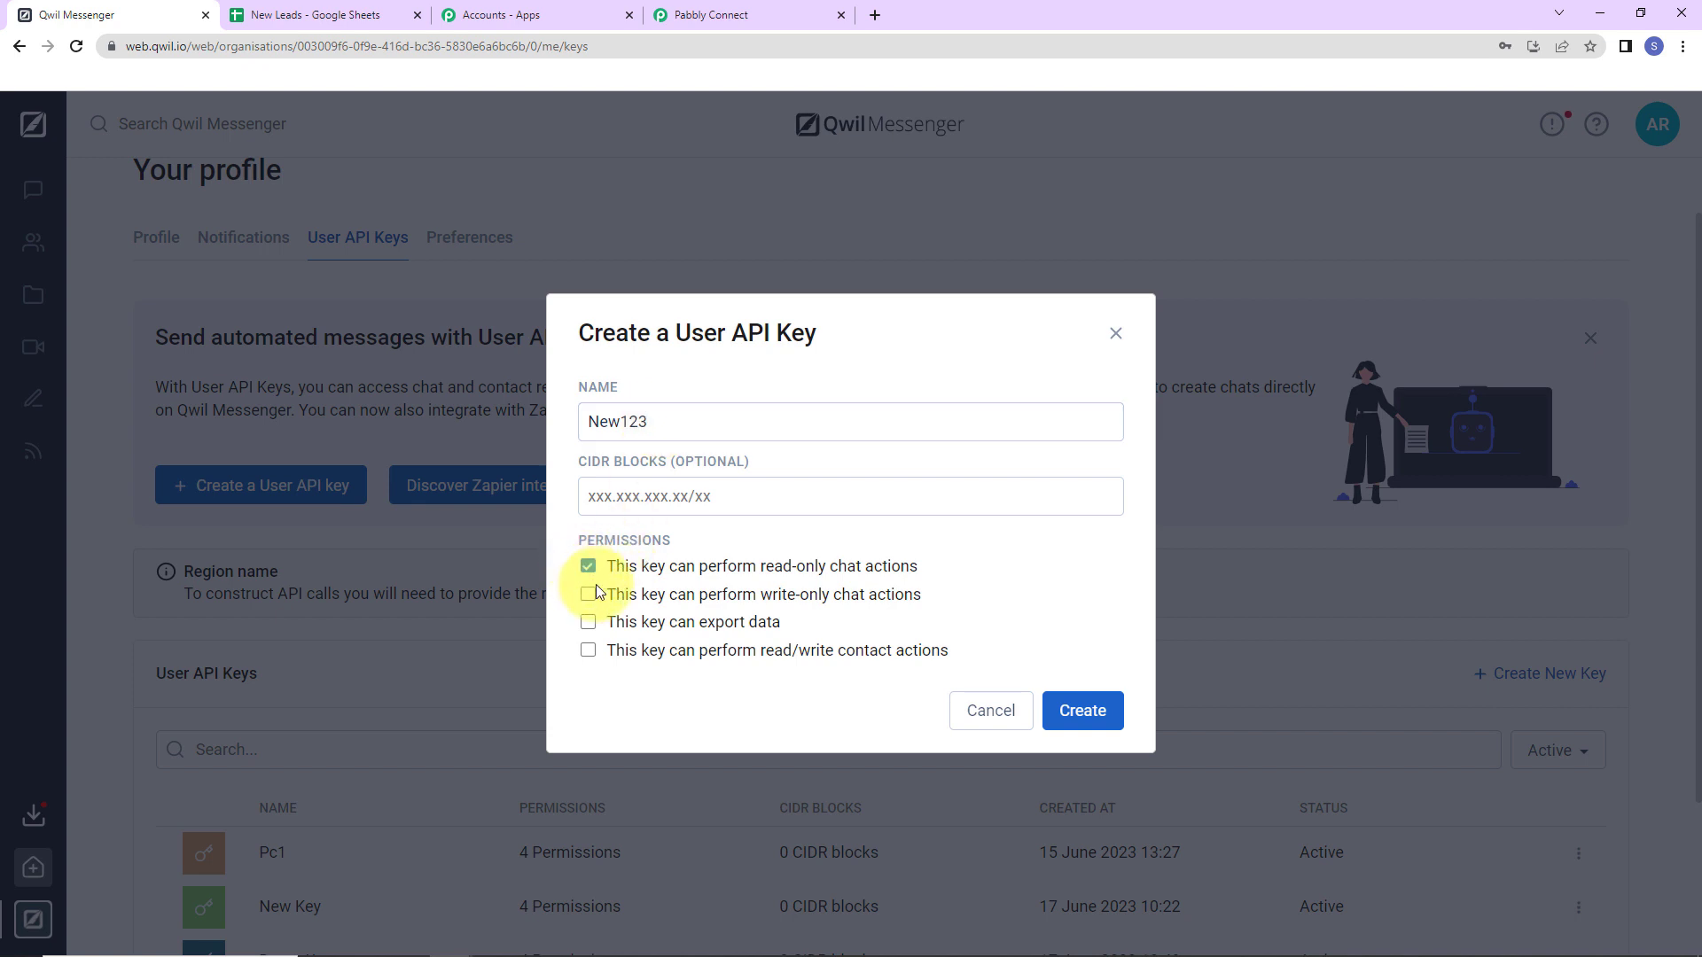
click(587, 594)
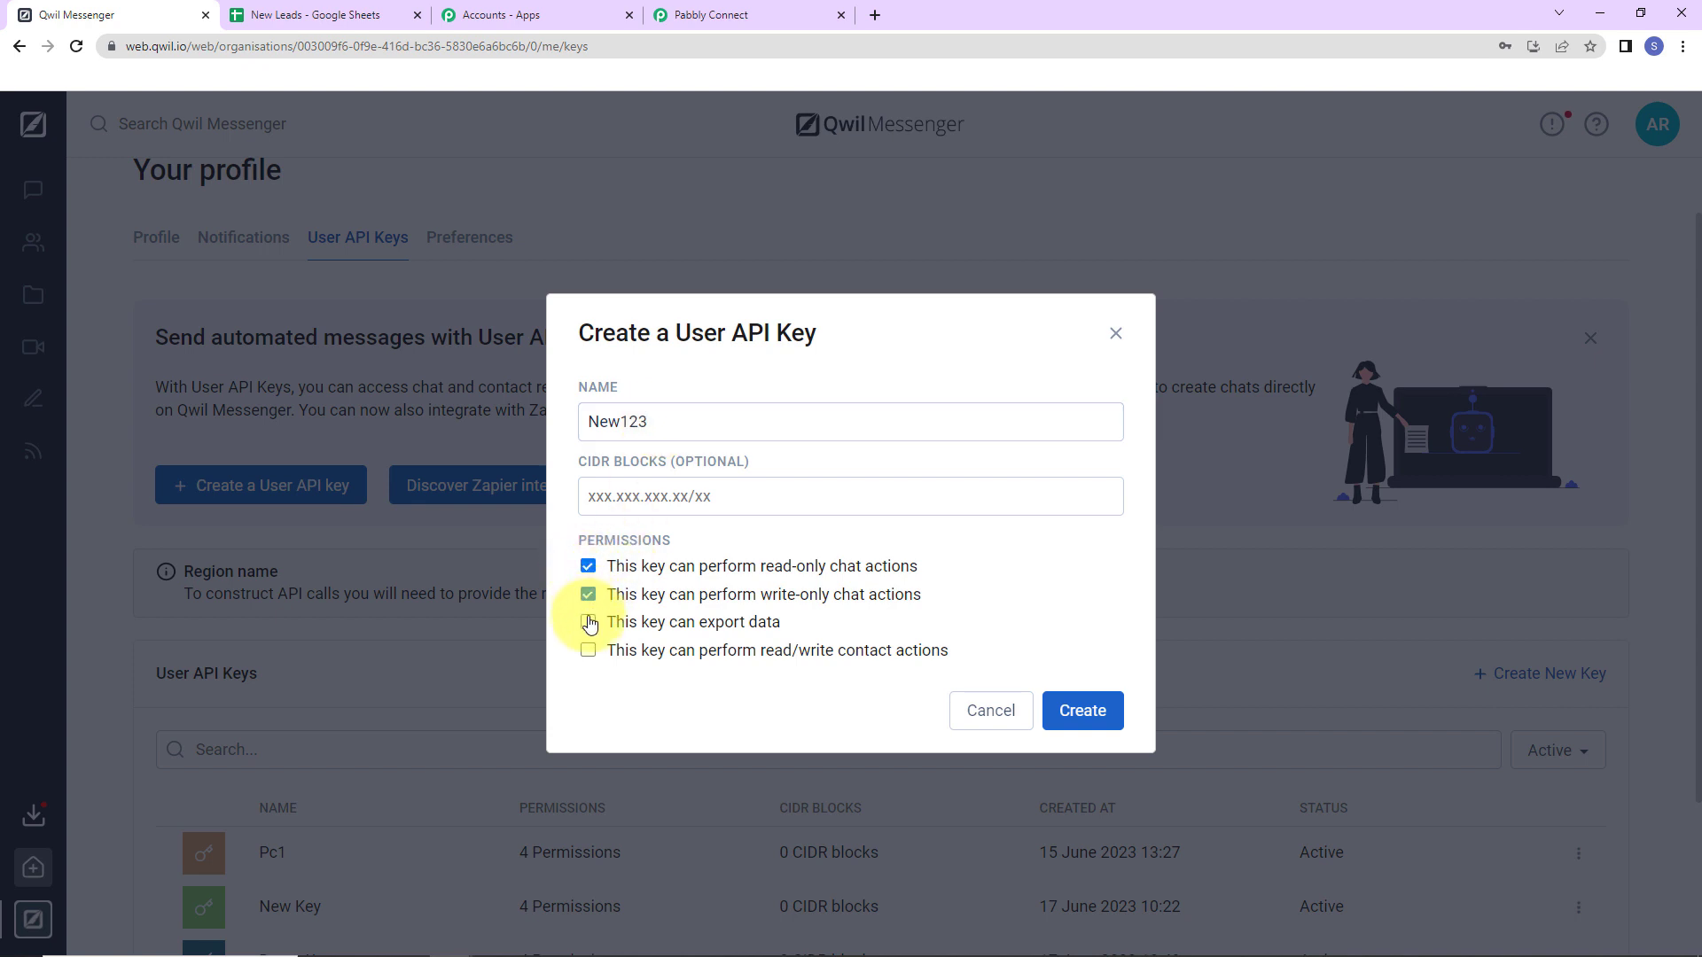
click(588, 623)
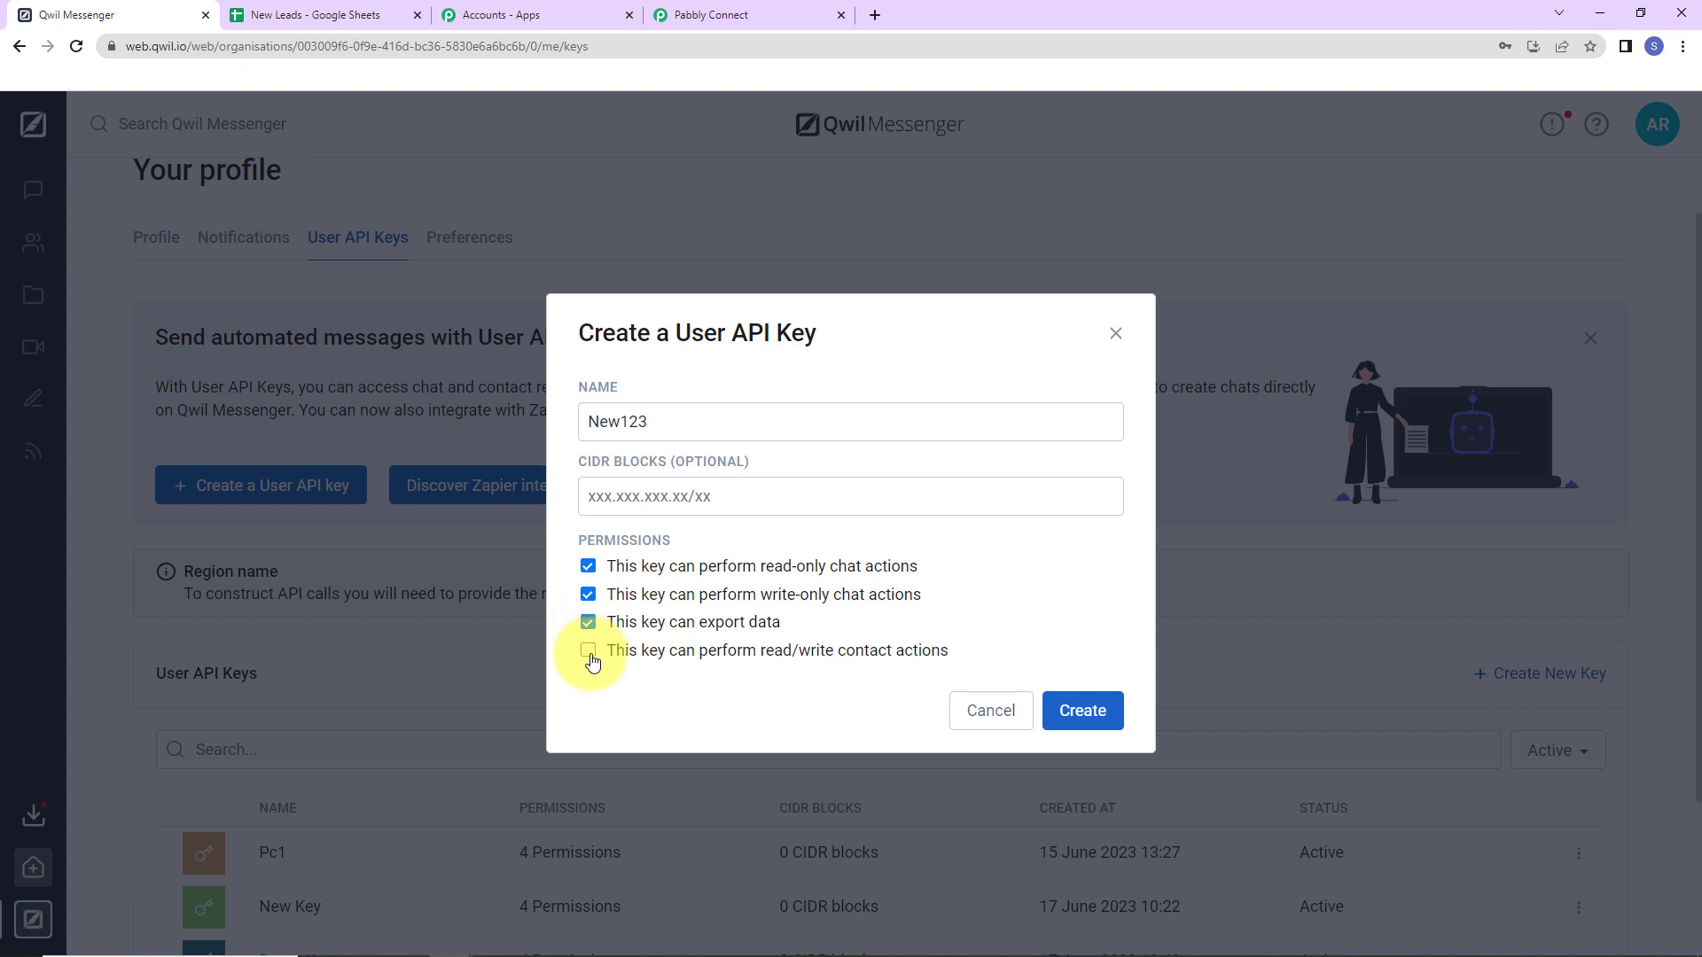
click(1077, 712)
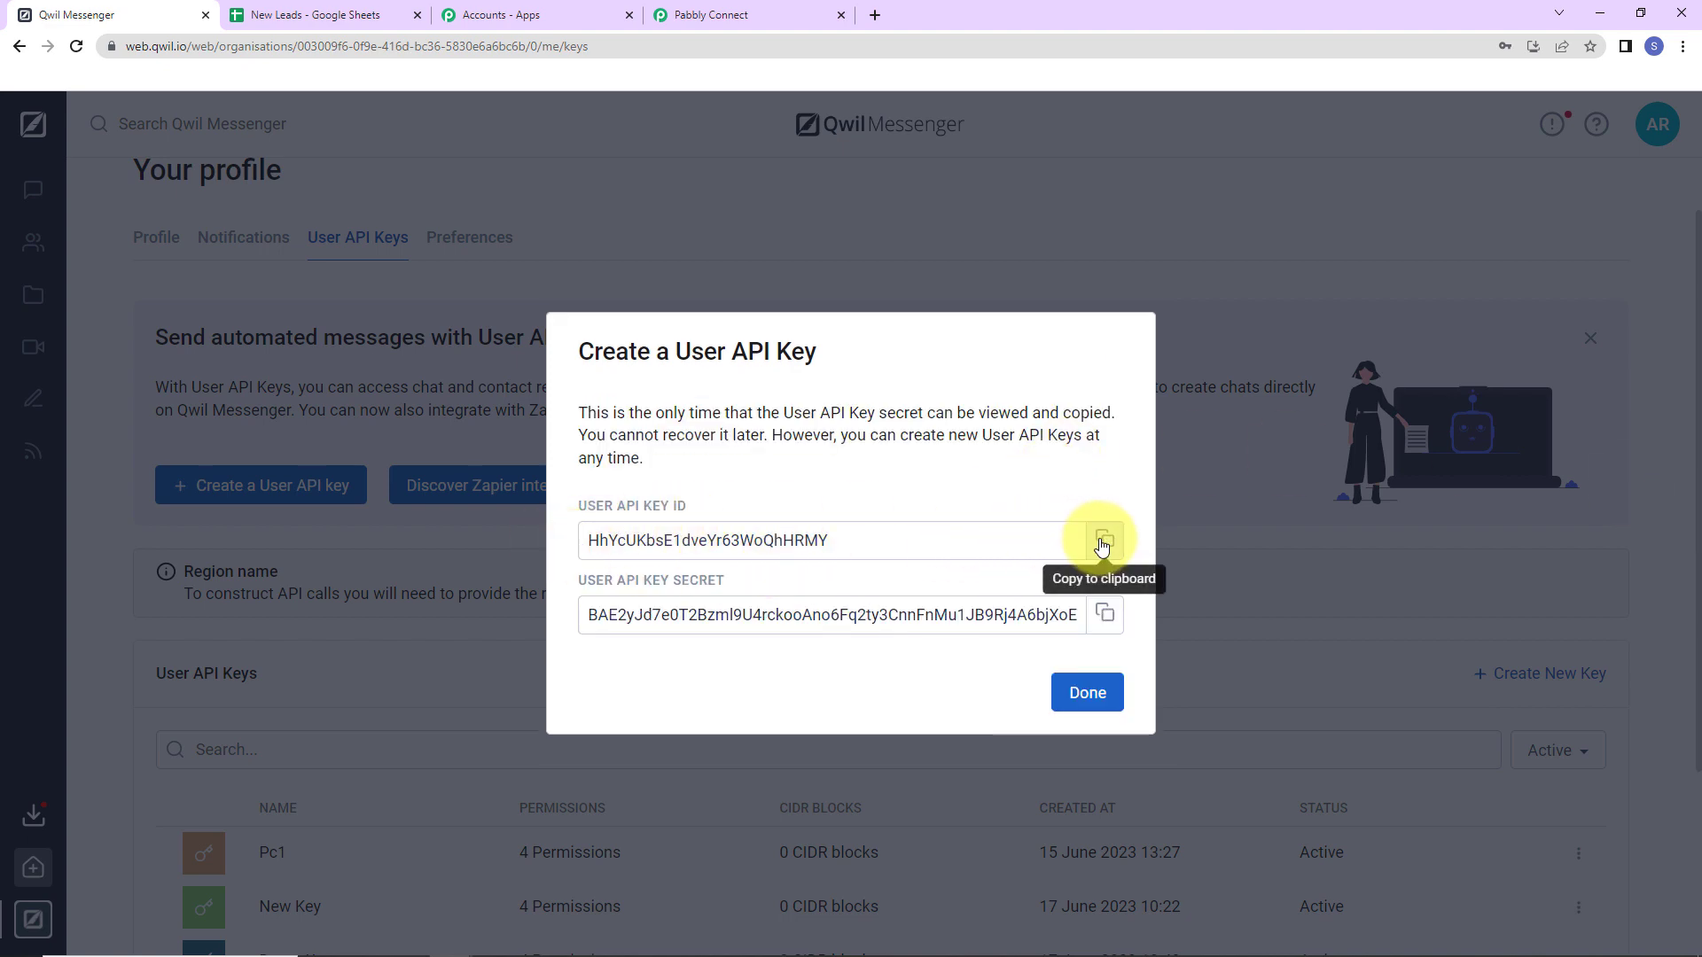
click(1105, 539)
click(795, 8)
click(838, 373)
Fill the connection form with the Qwil API key ID and the API key secret copied from Qwil.
key(ctrl+v)
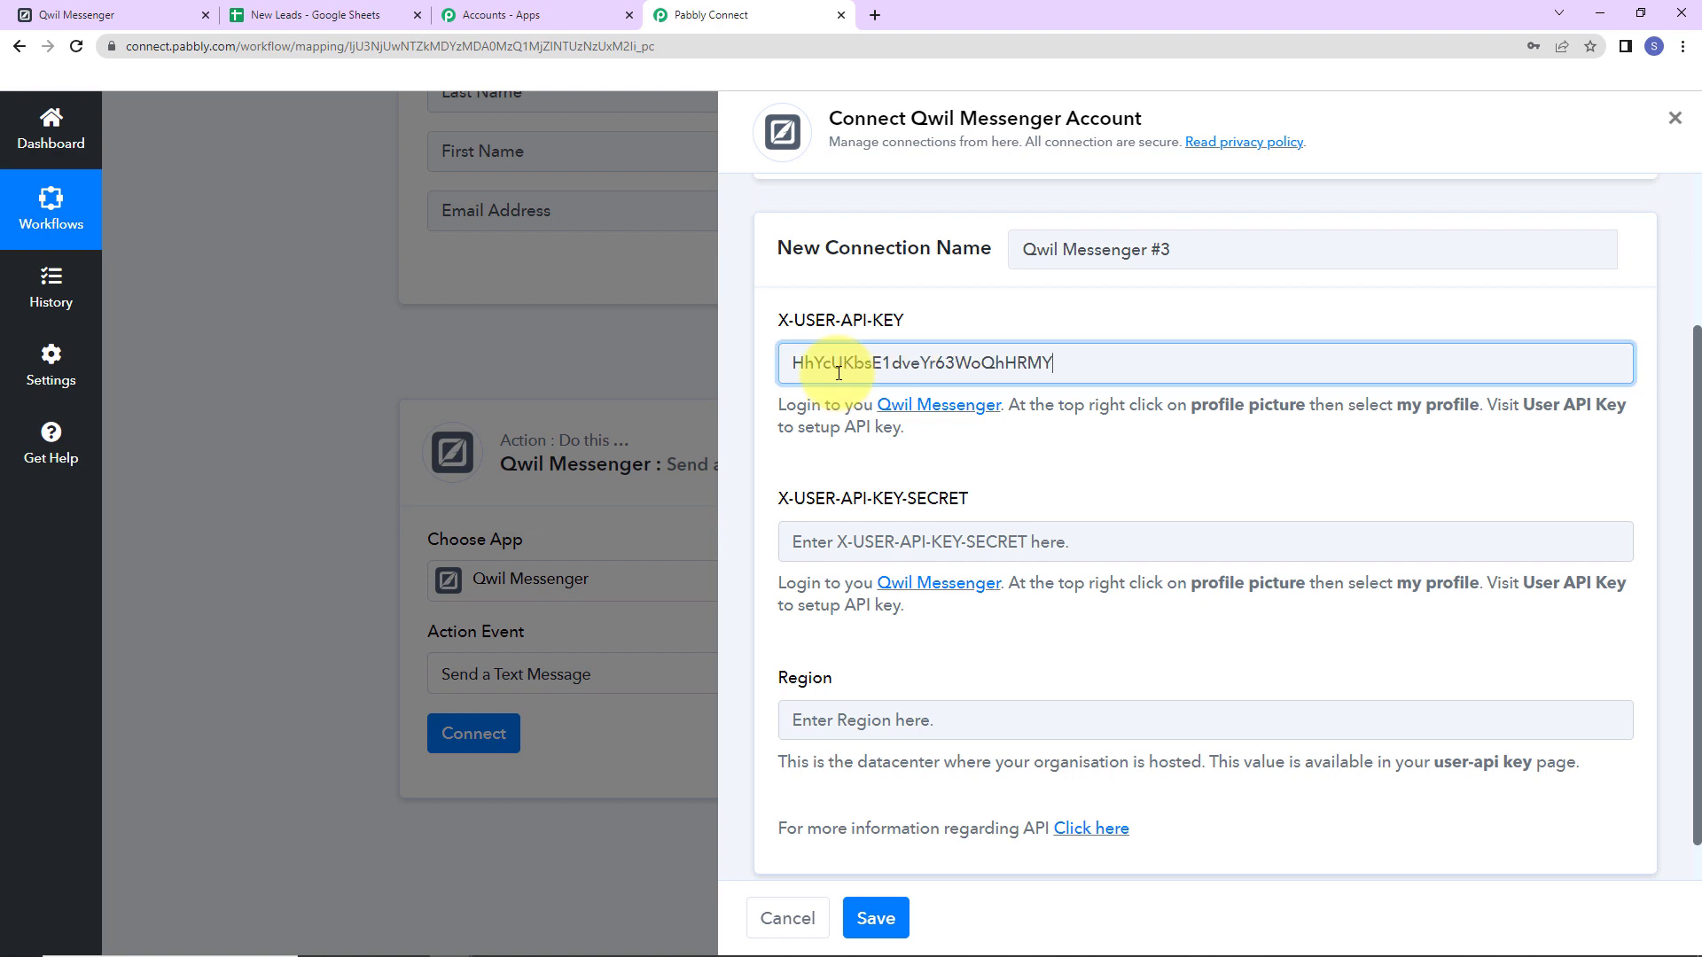
click(54, 12)
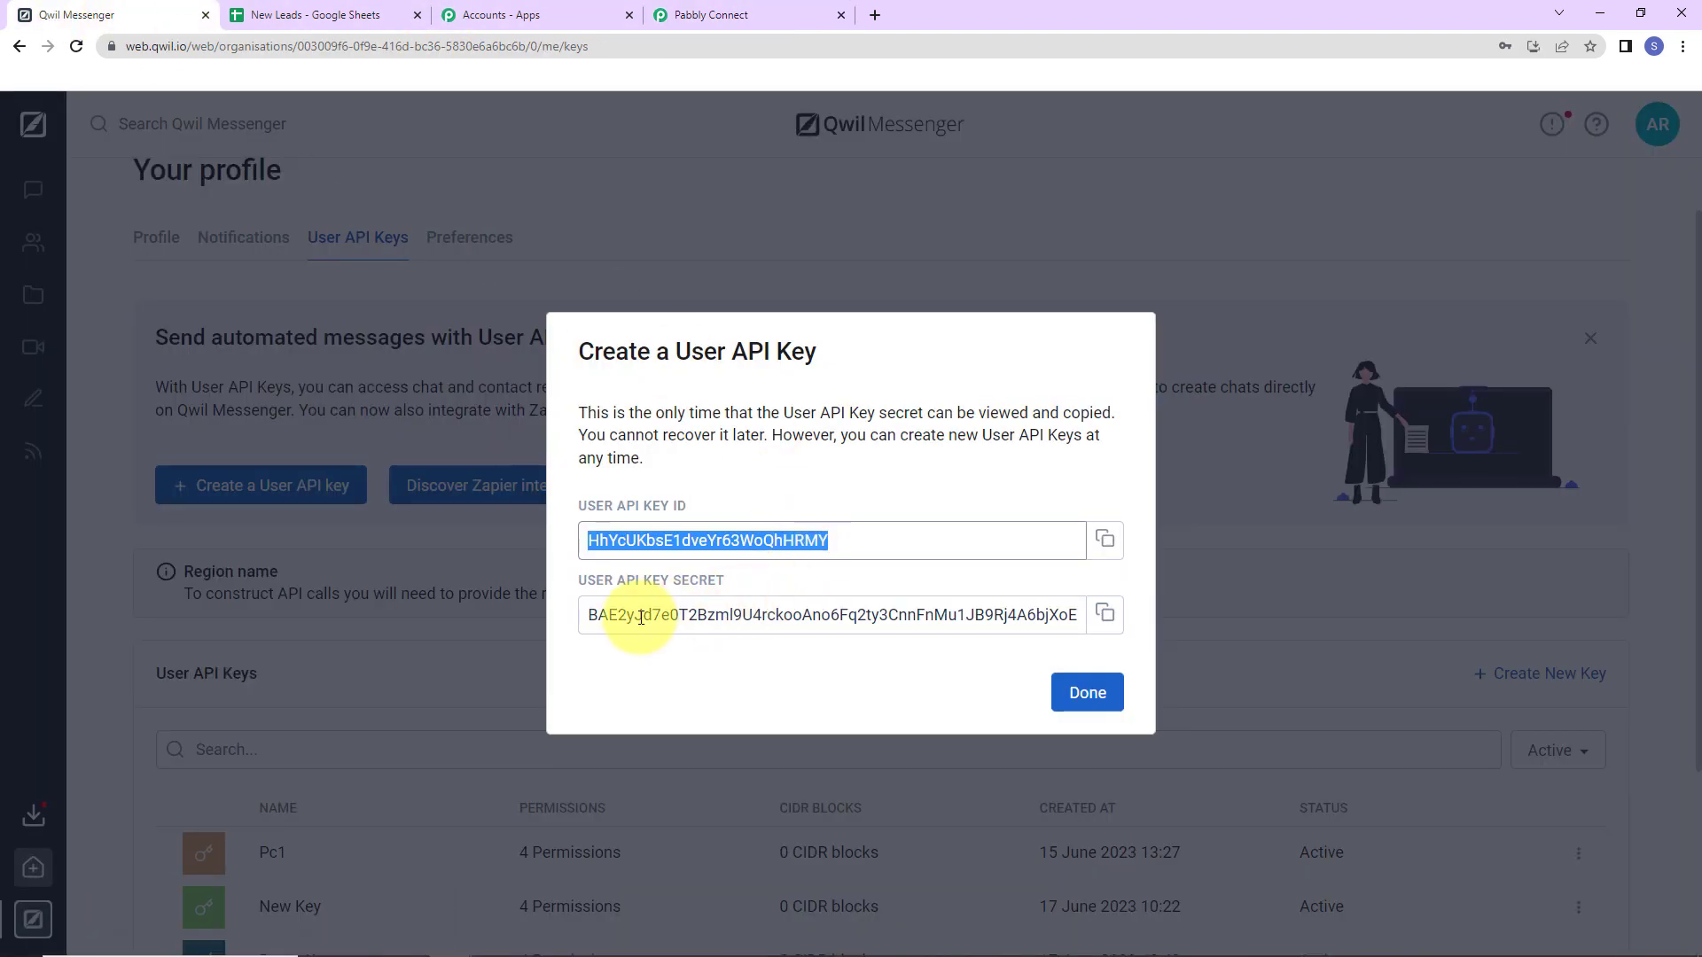
click(1104, 613)
click(763, 12)
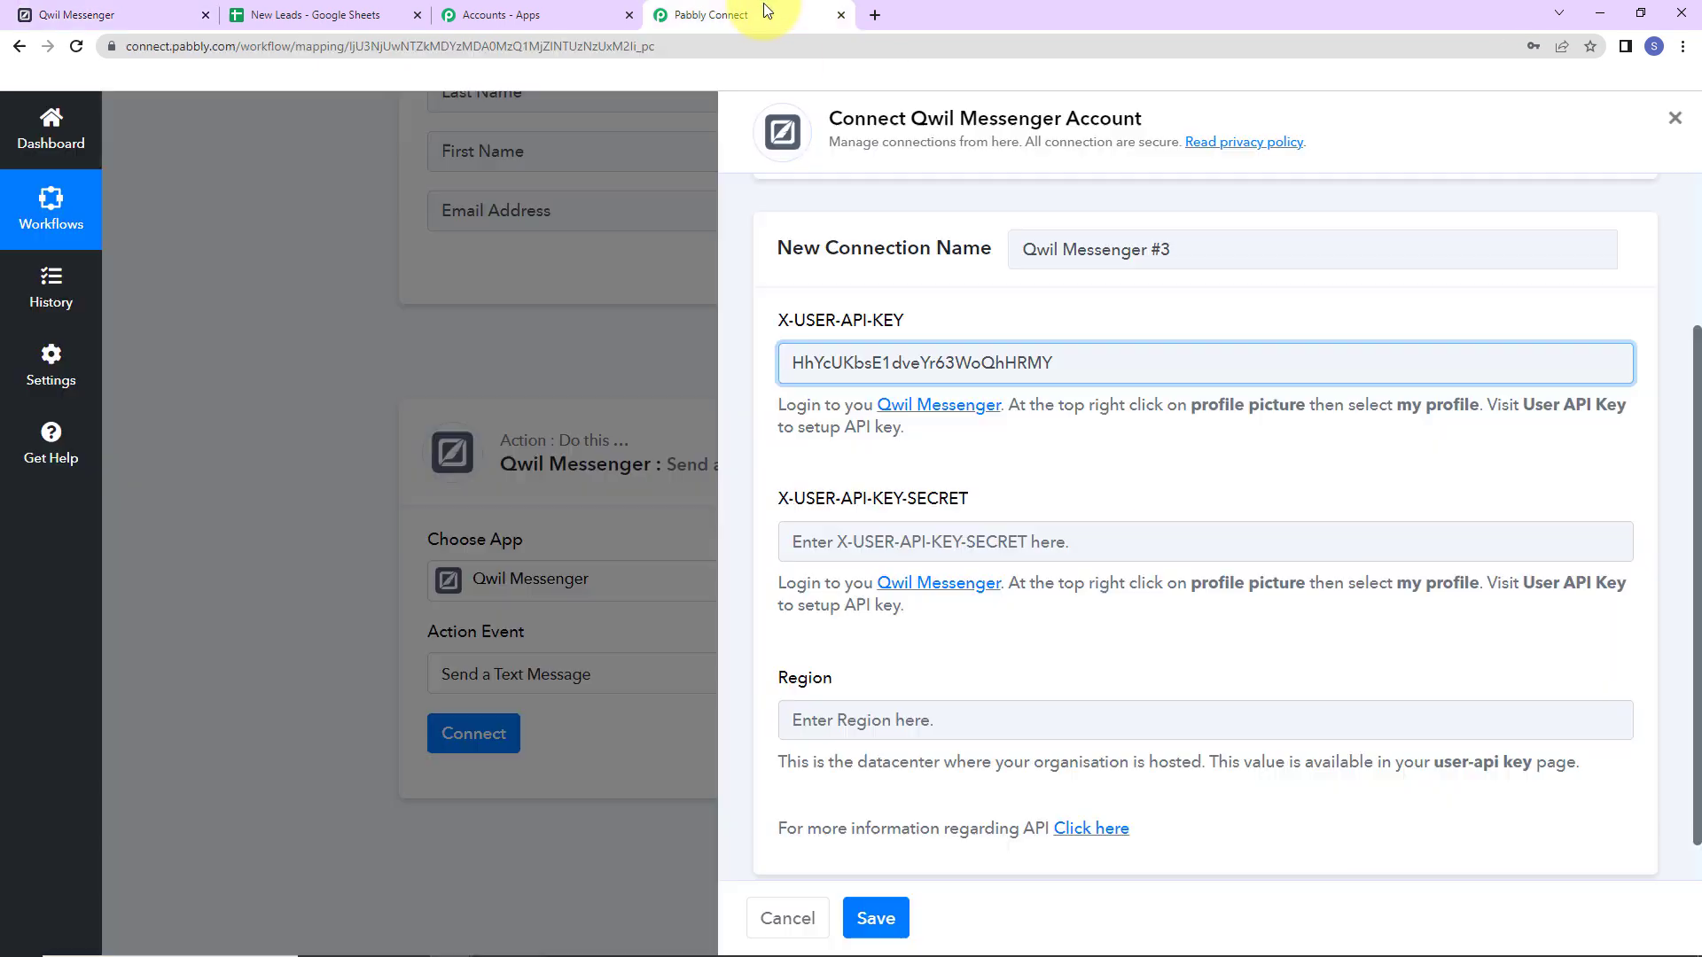
click(860, 535)
key(ctrl+v)
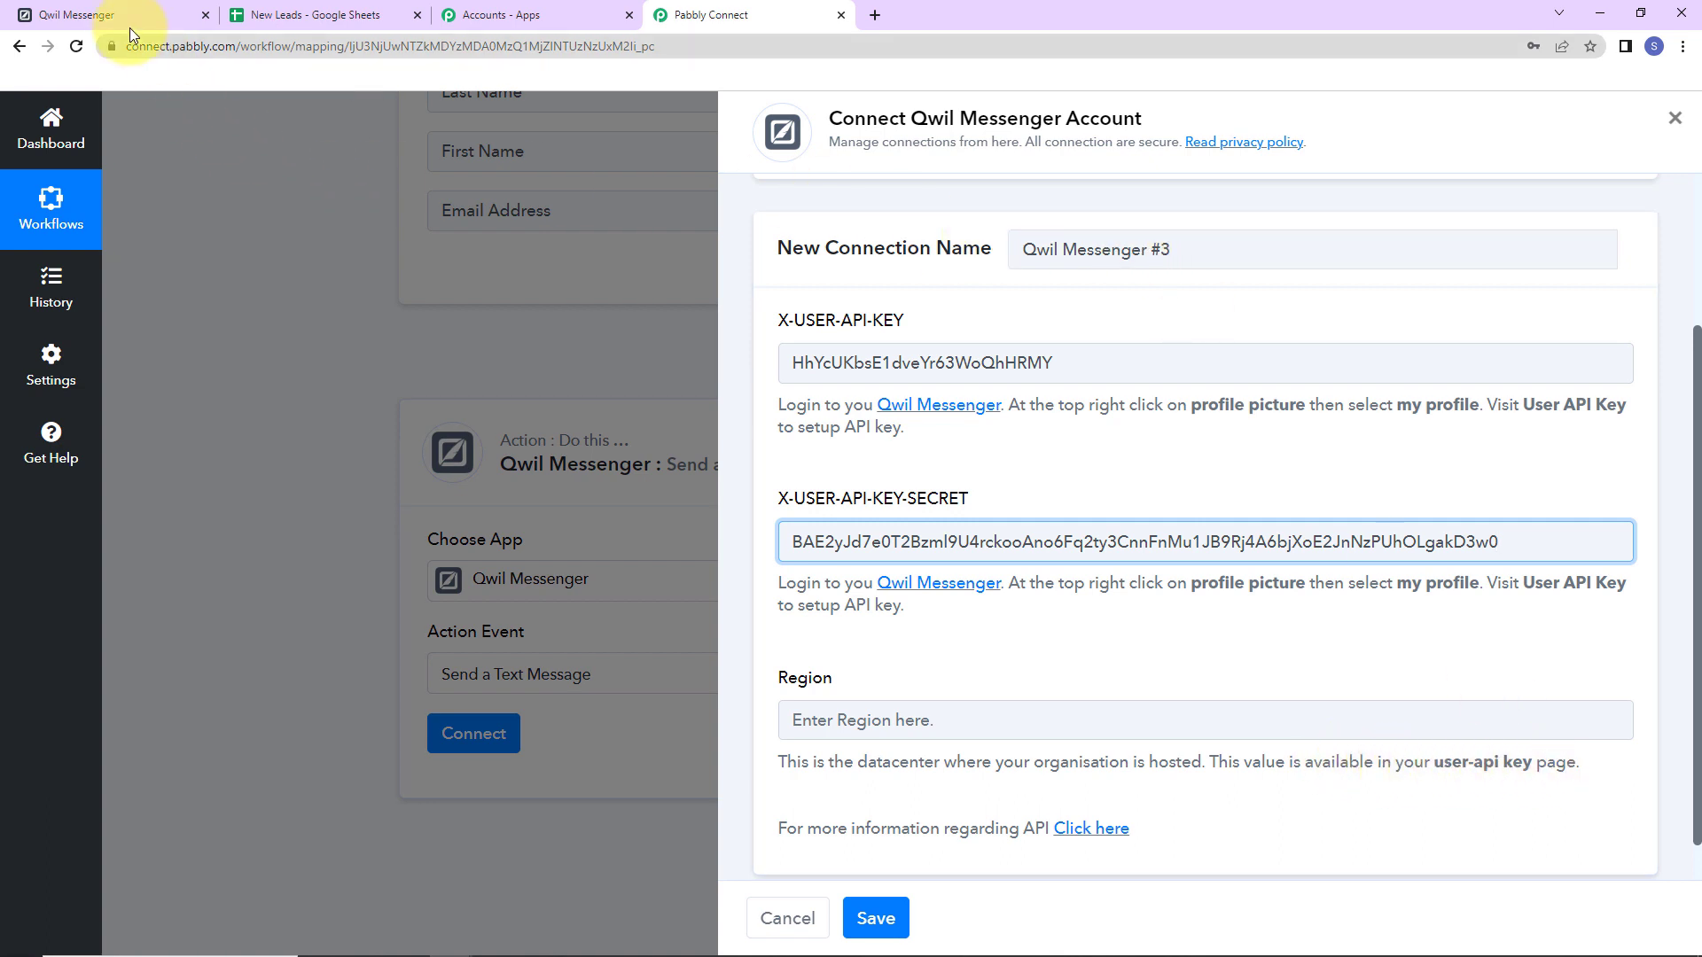
Set the Region to 'rosalind' and save the connection, revealing the Chat ID and Text fields.
click(177, 16)
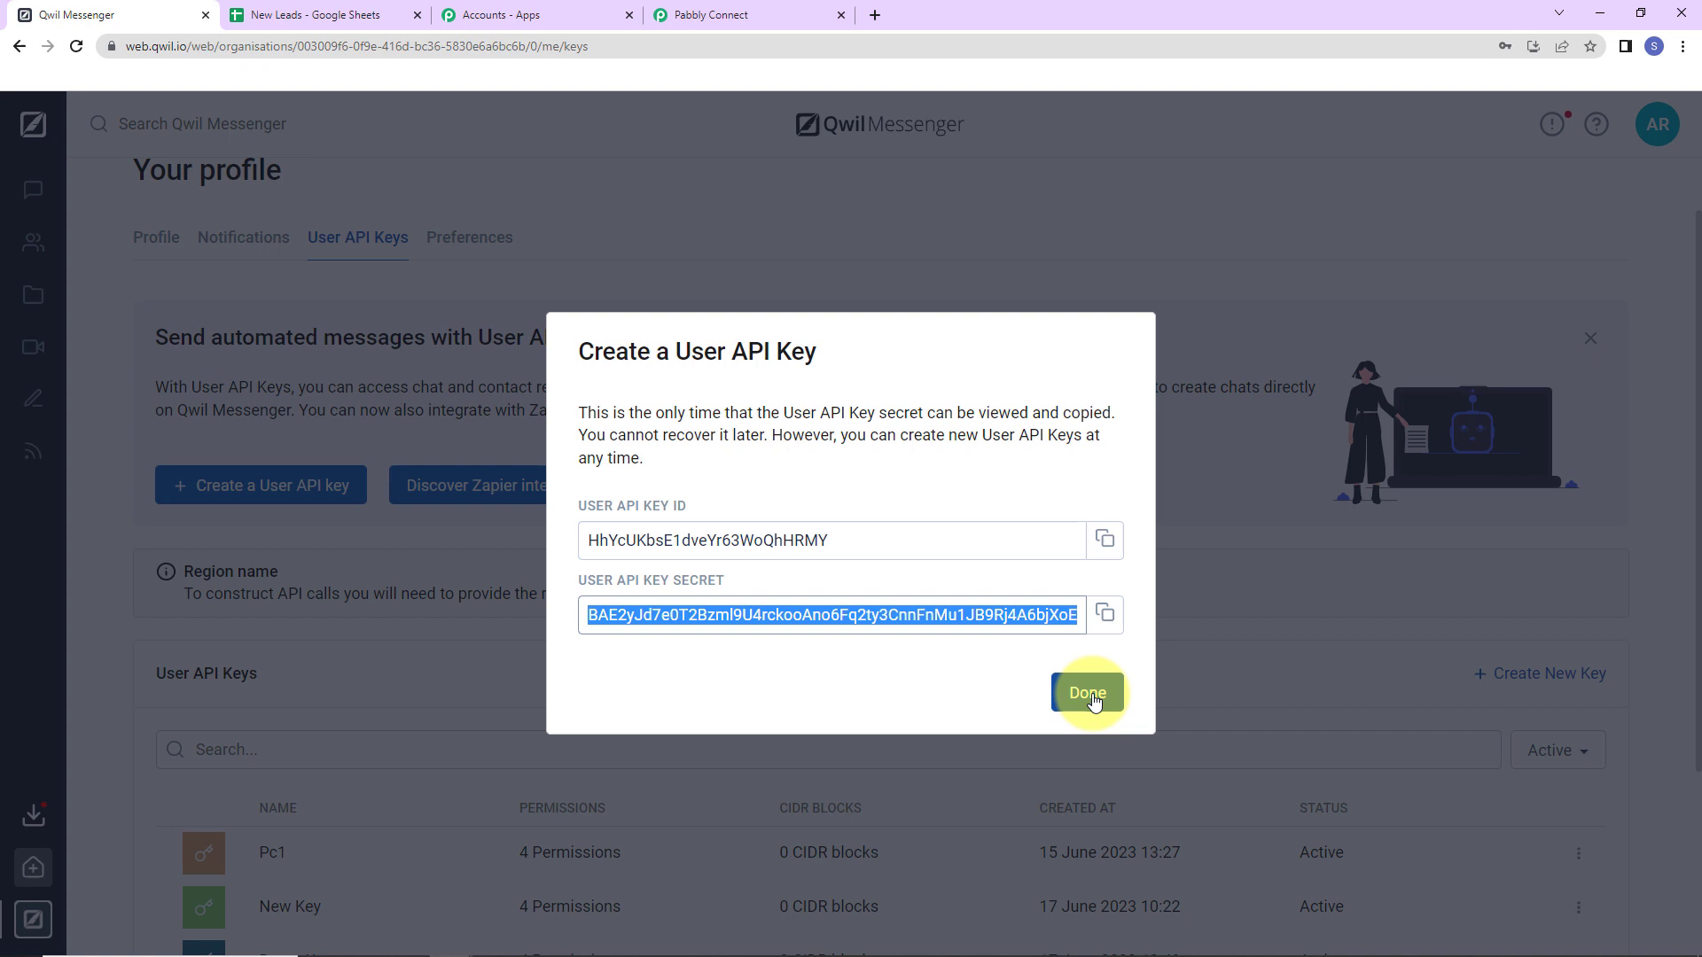
click(1087, 692)
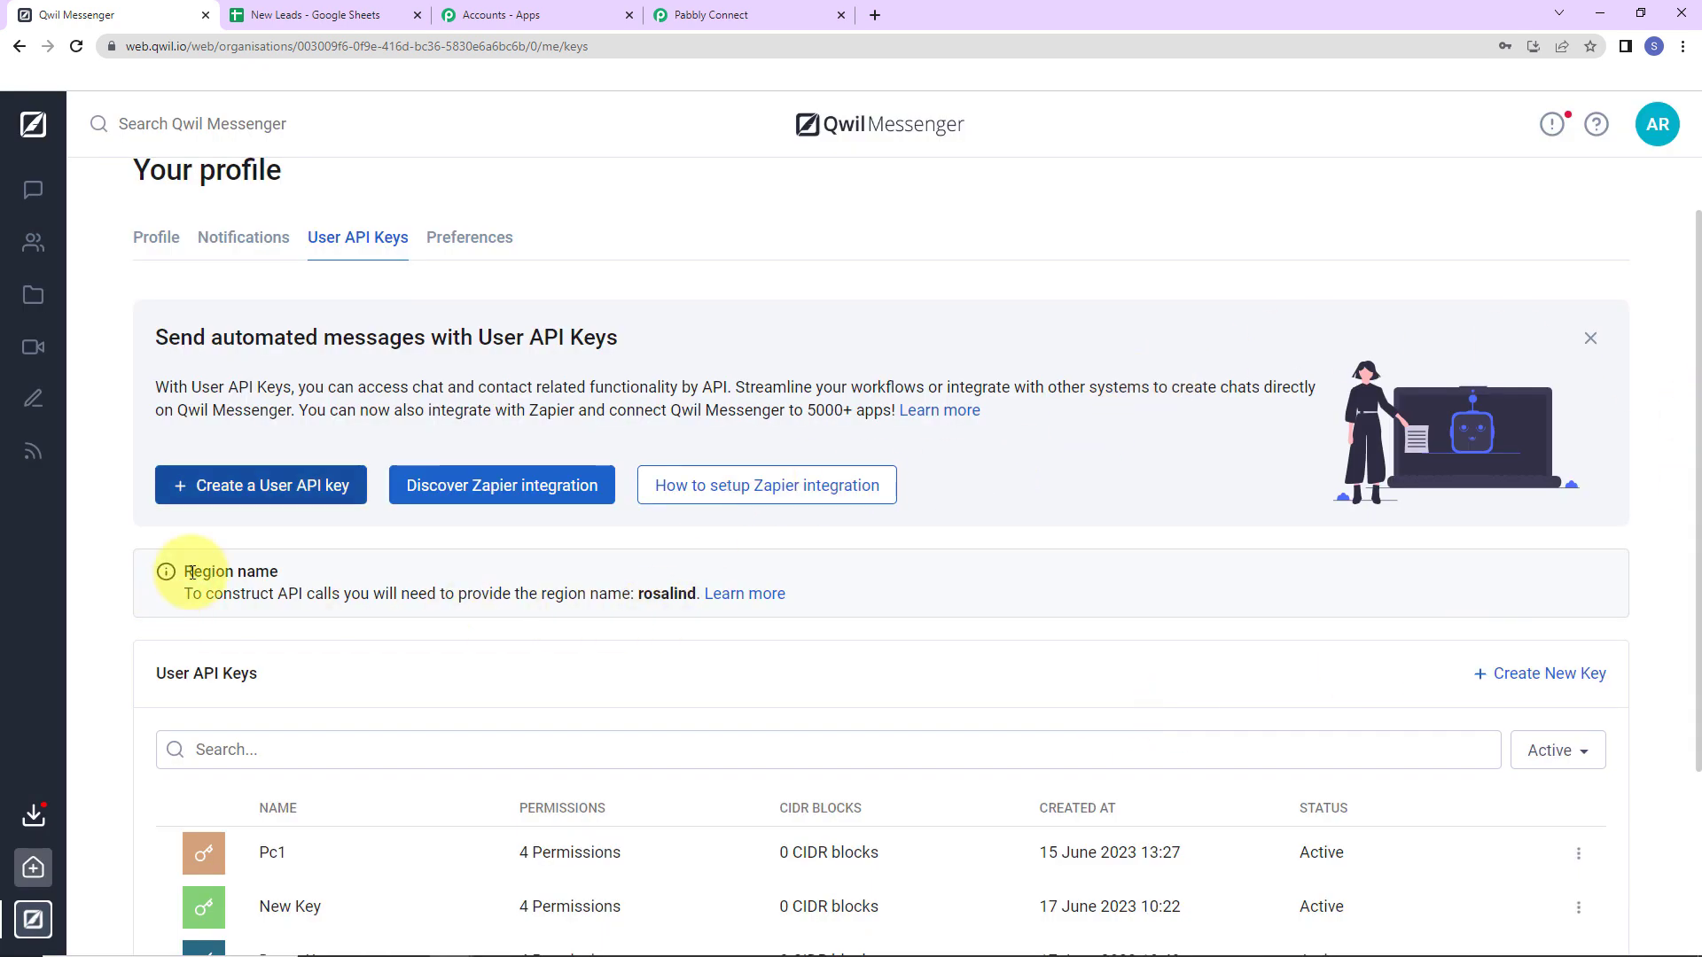
double_click(667, 593)
right_click(667, 596)
click(735, 615)
click(795, 17)
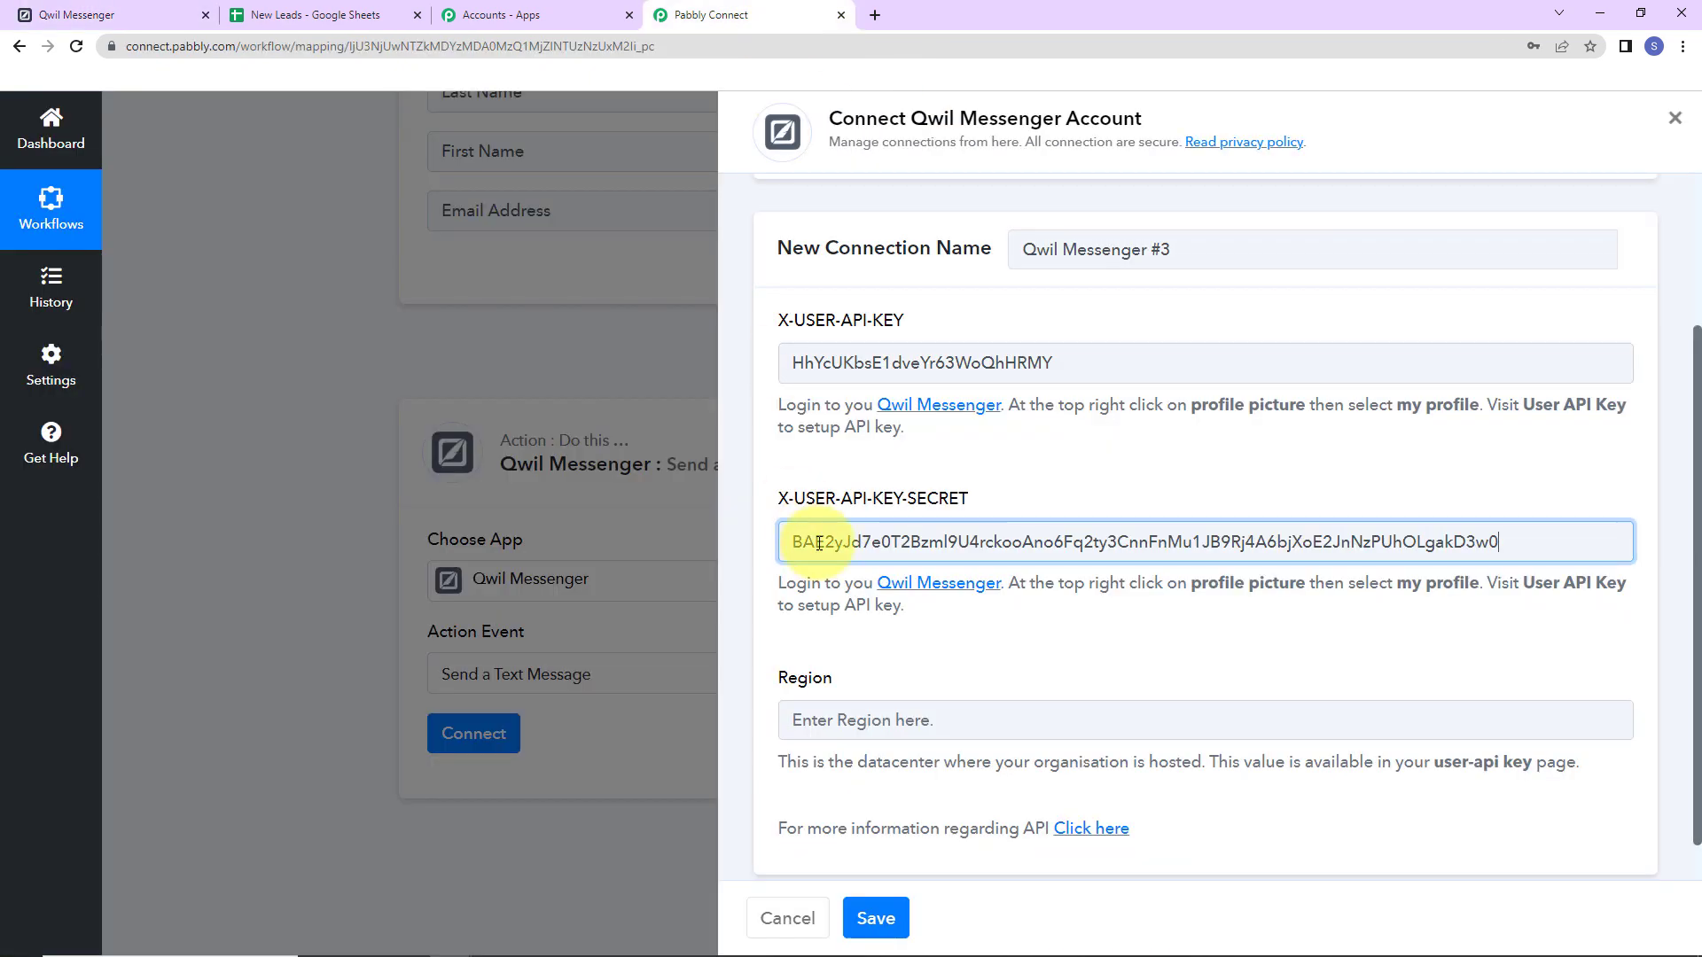
click(817, 714)
key(ctrl+v)
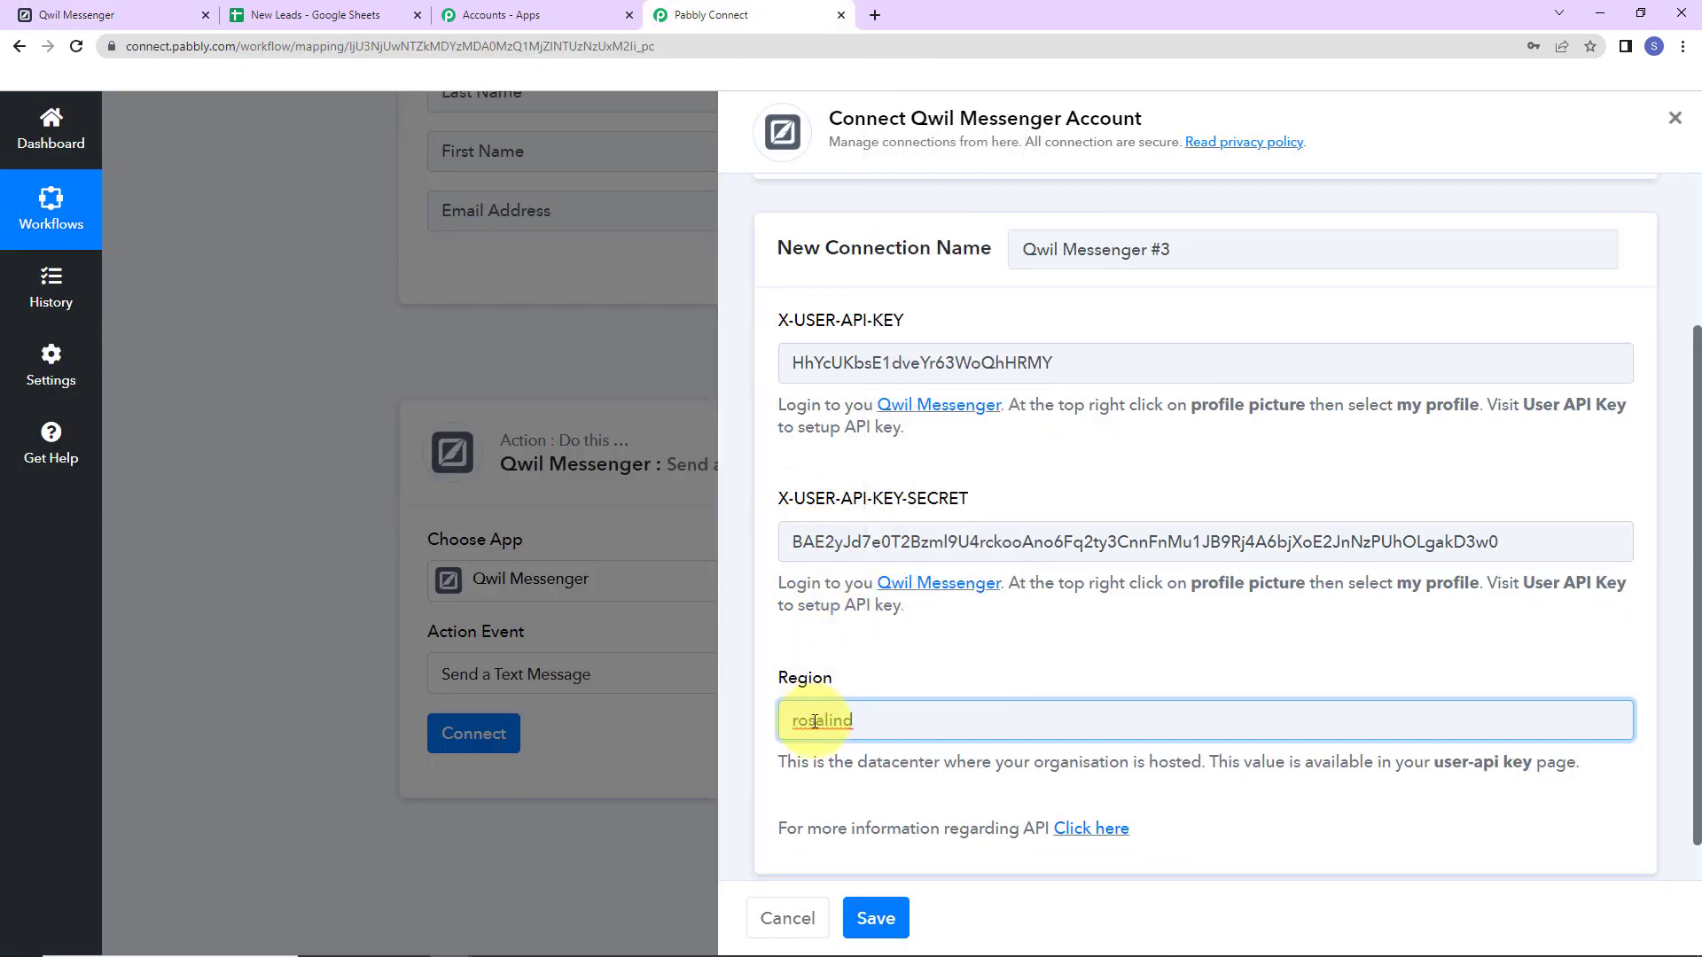
click(873, 918)
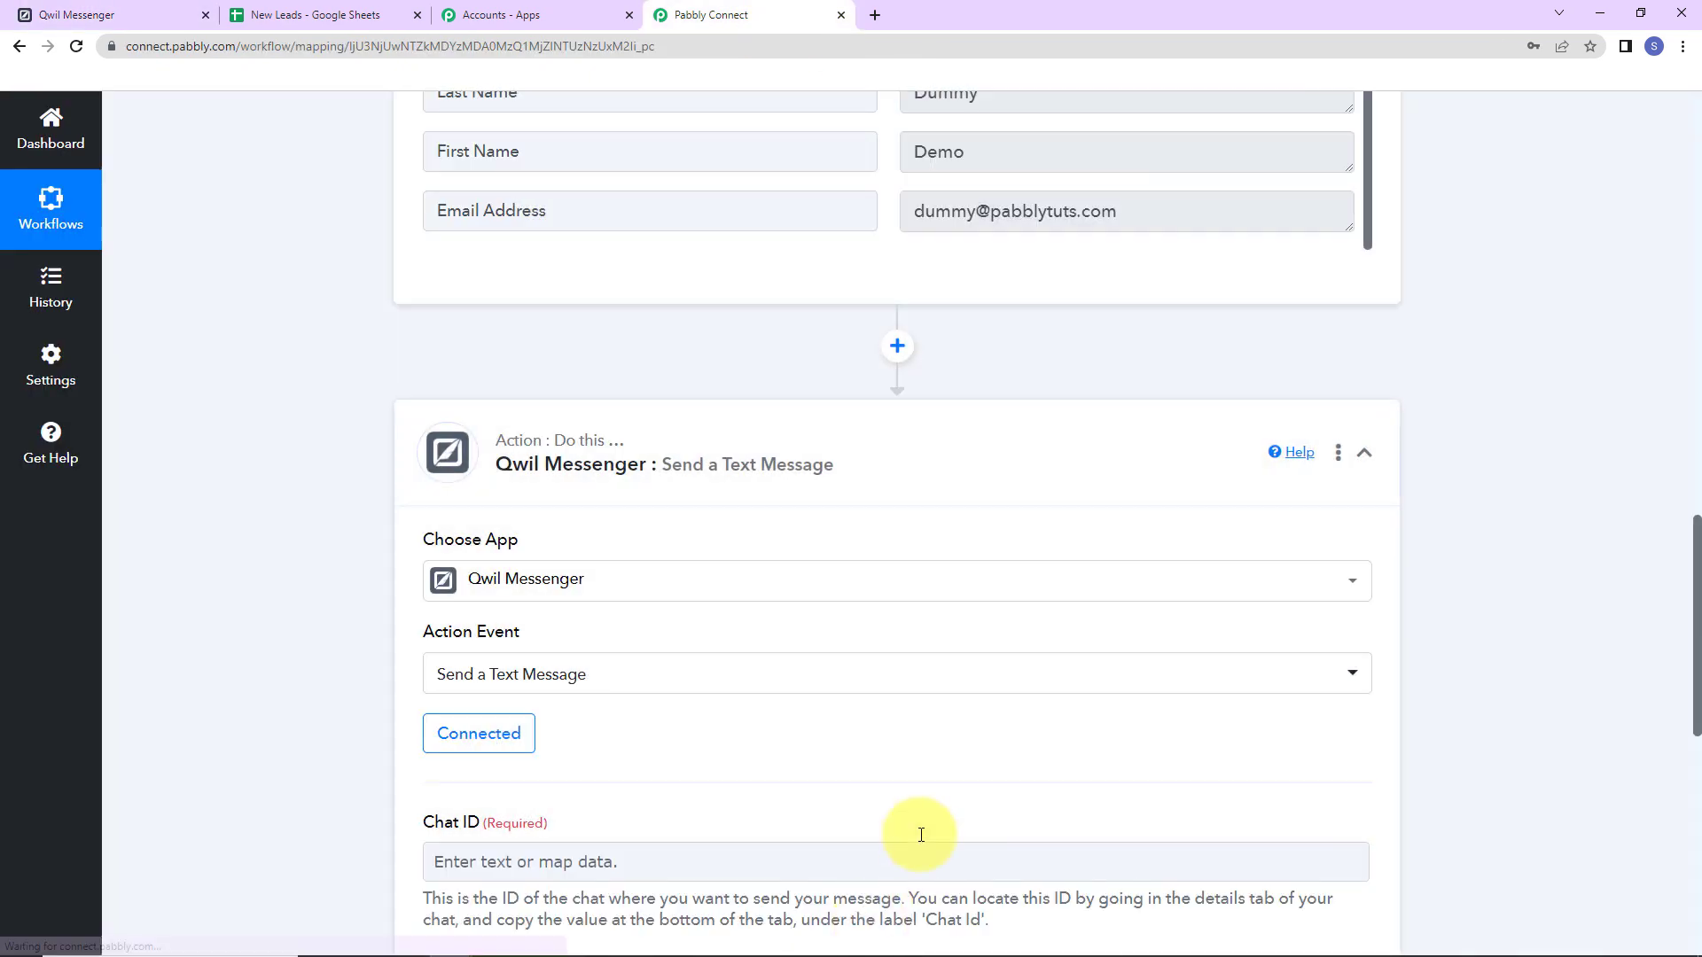
scroll(790, 640, down, 5)
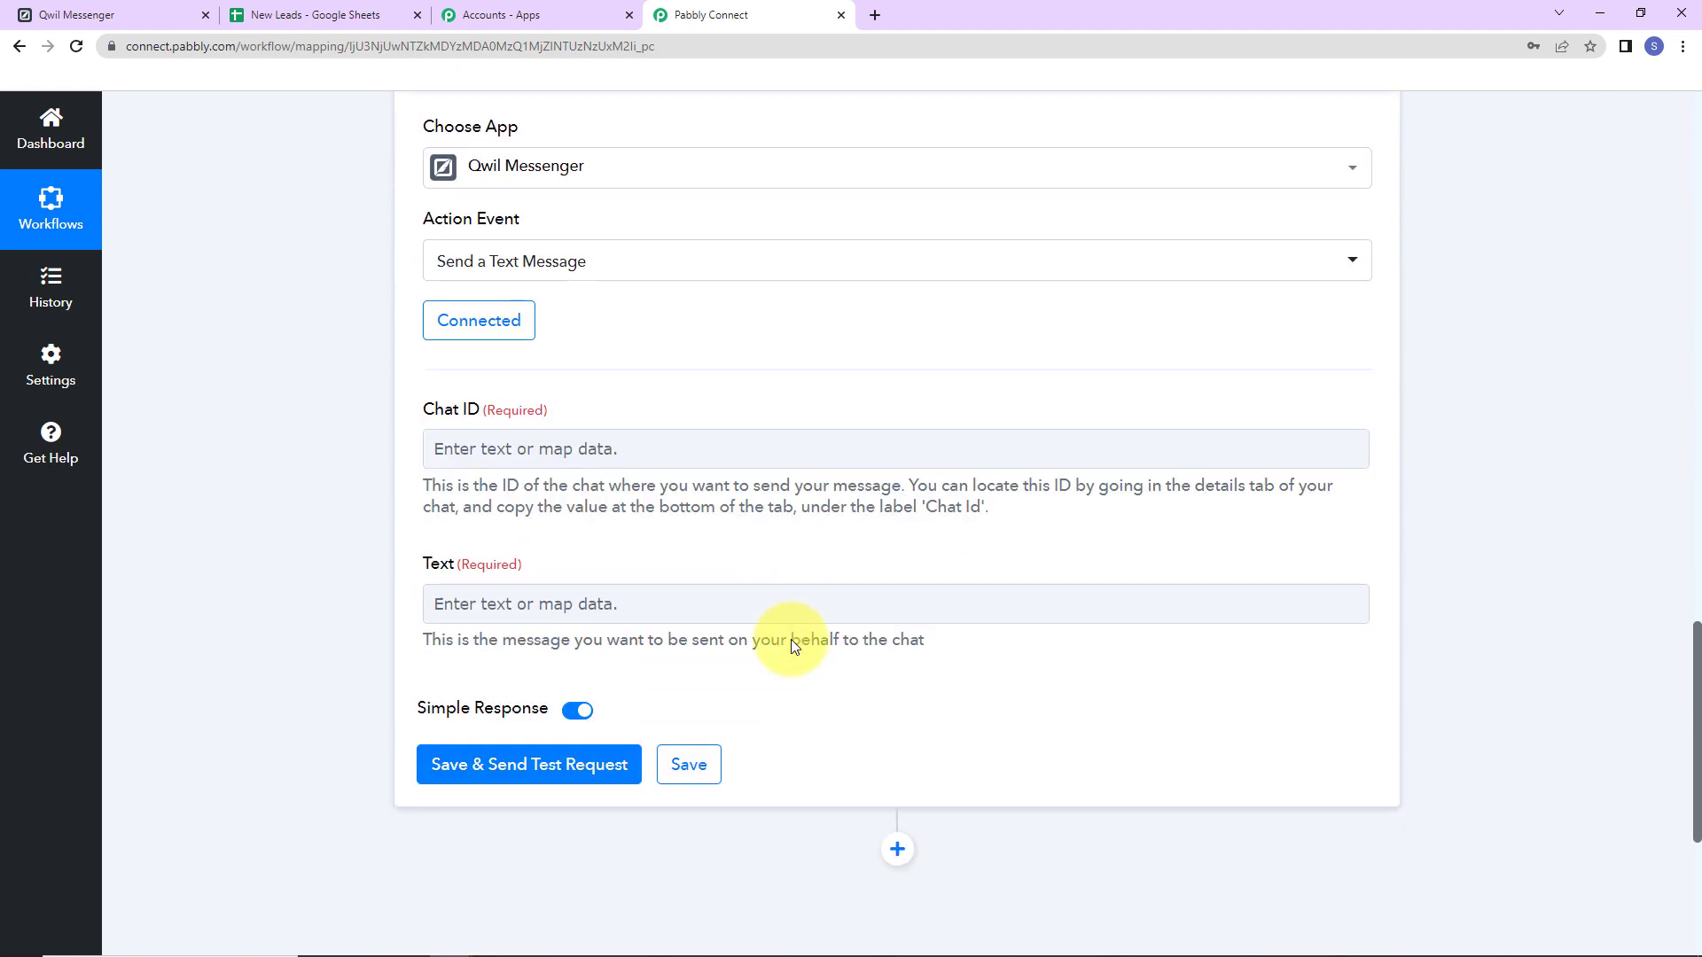
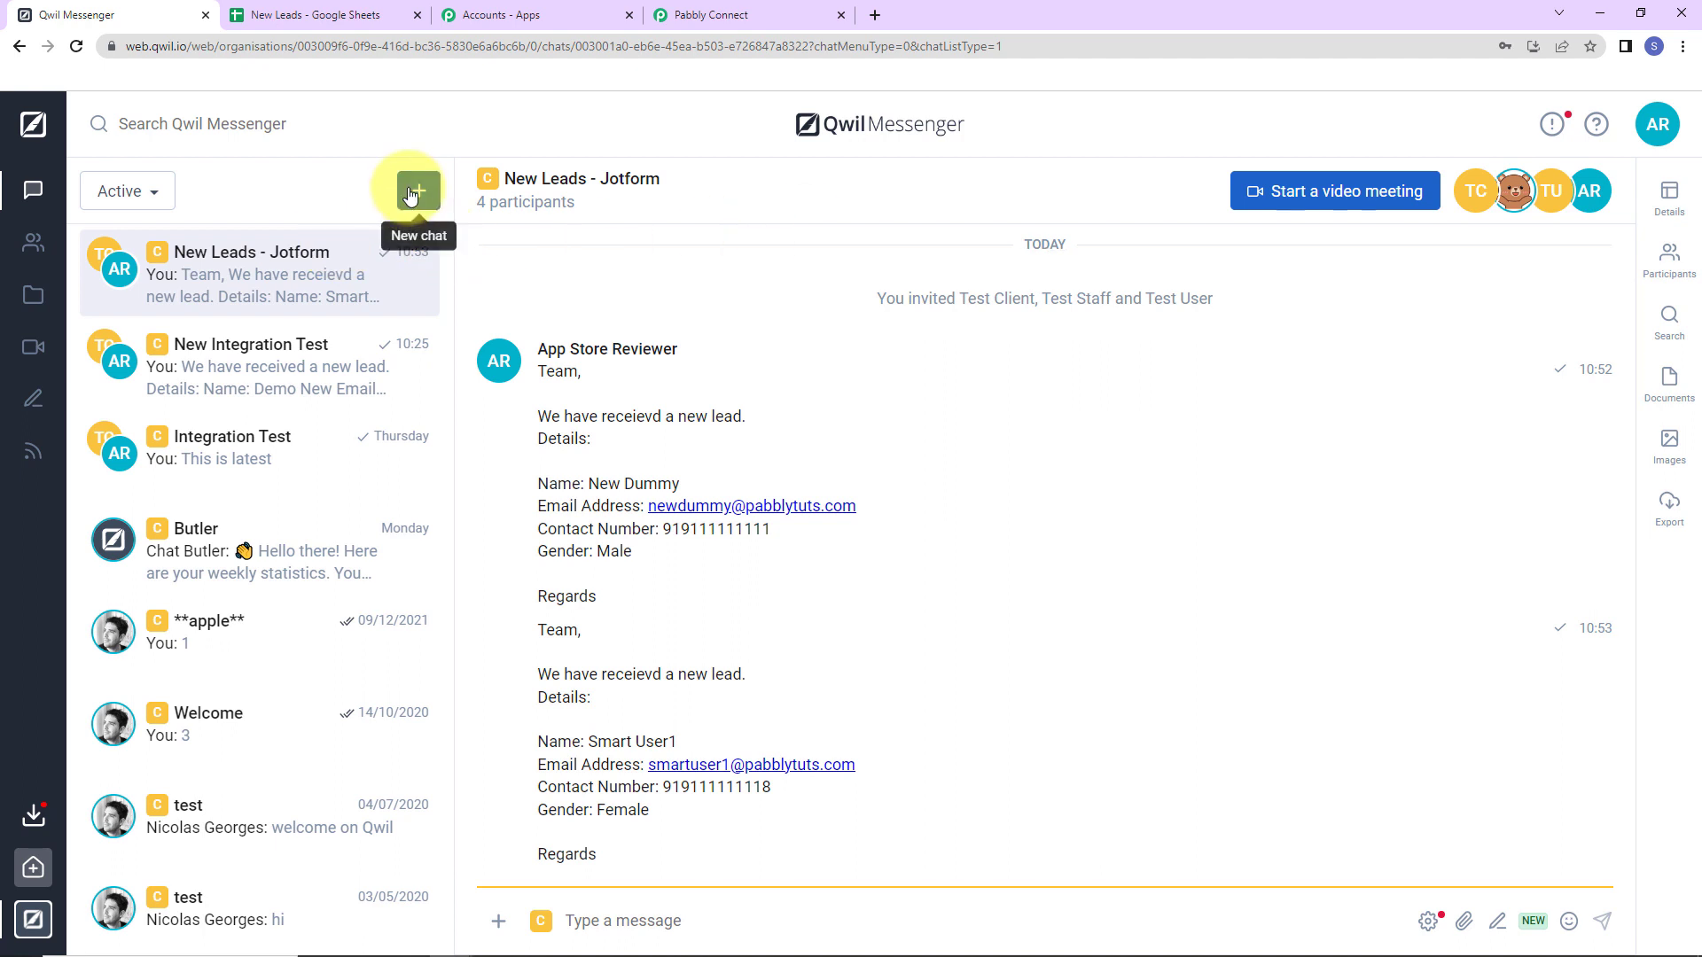
Create a 'Google Sheets Leads' chat with Test Client, Test Staff and Test User.
click(412, 193)
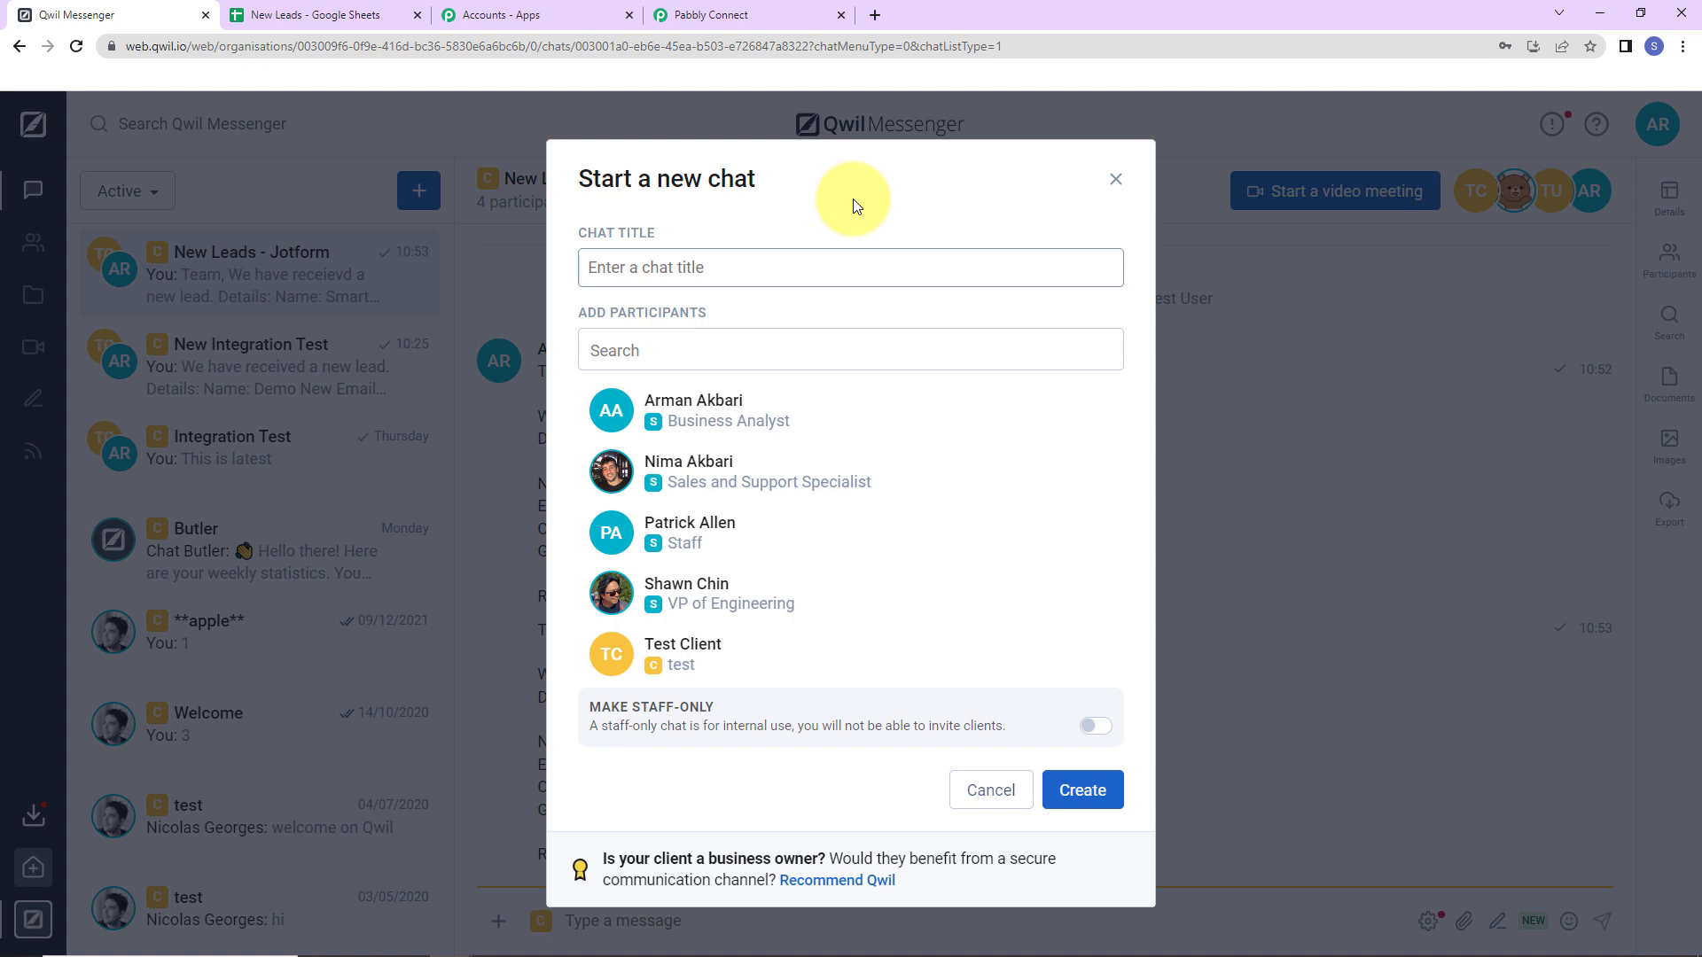
text(Google Sheets ILeads)
click(700, 647)
scroll(735, 603, down, 5)
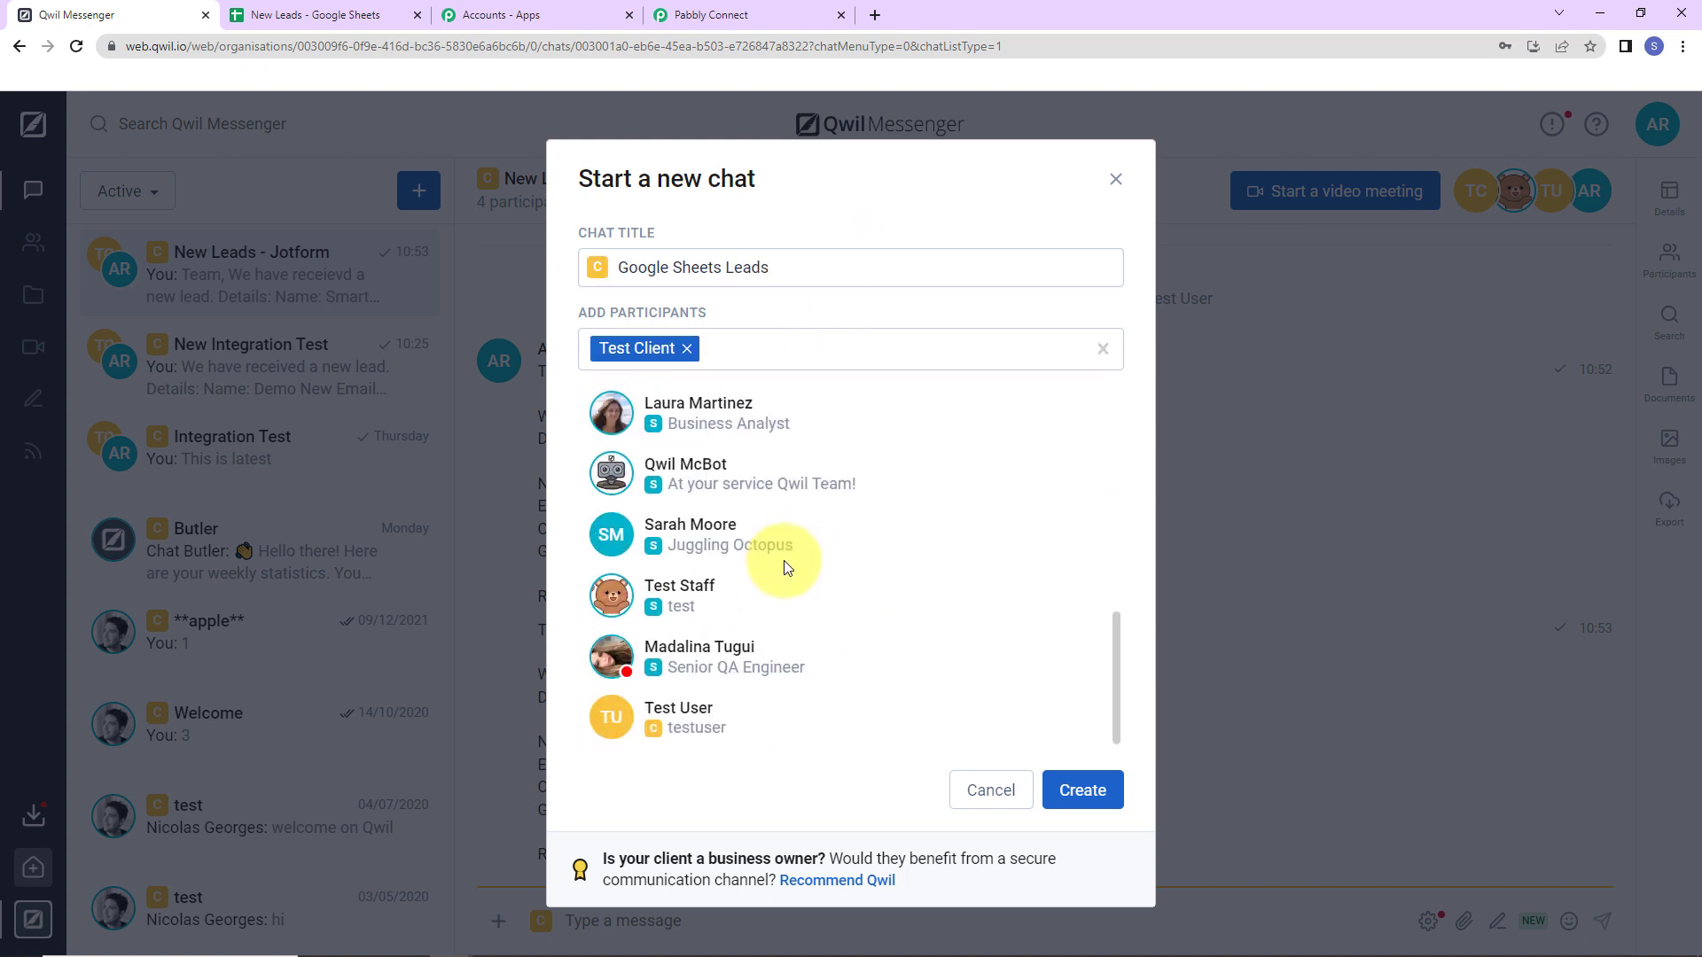
click(696, 594)
click(696, 707)
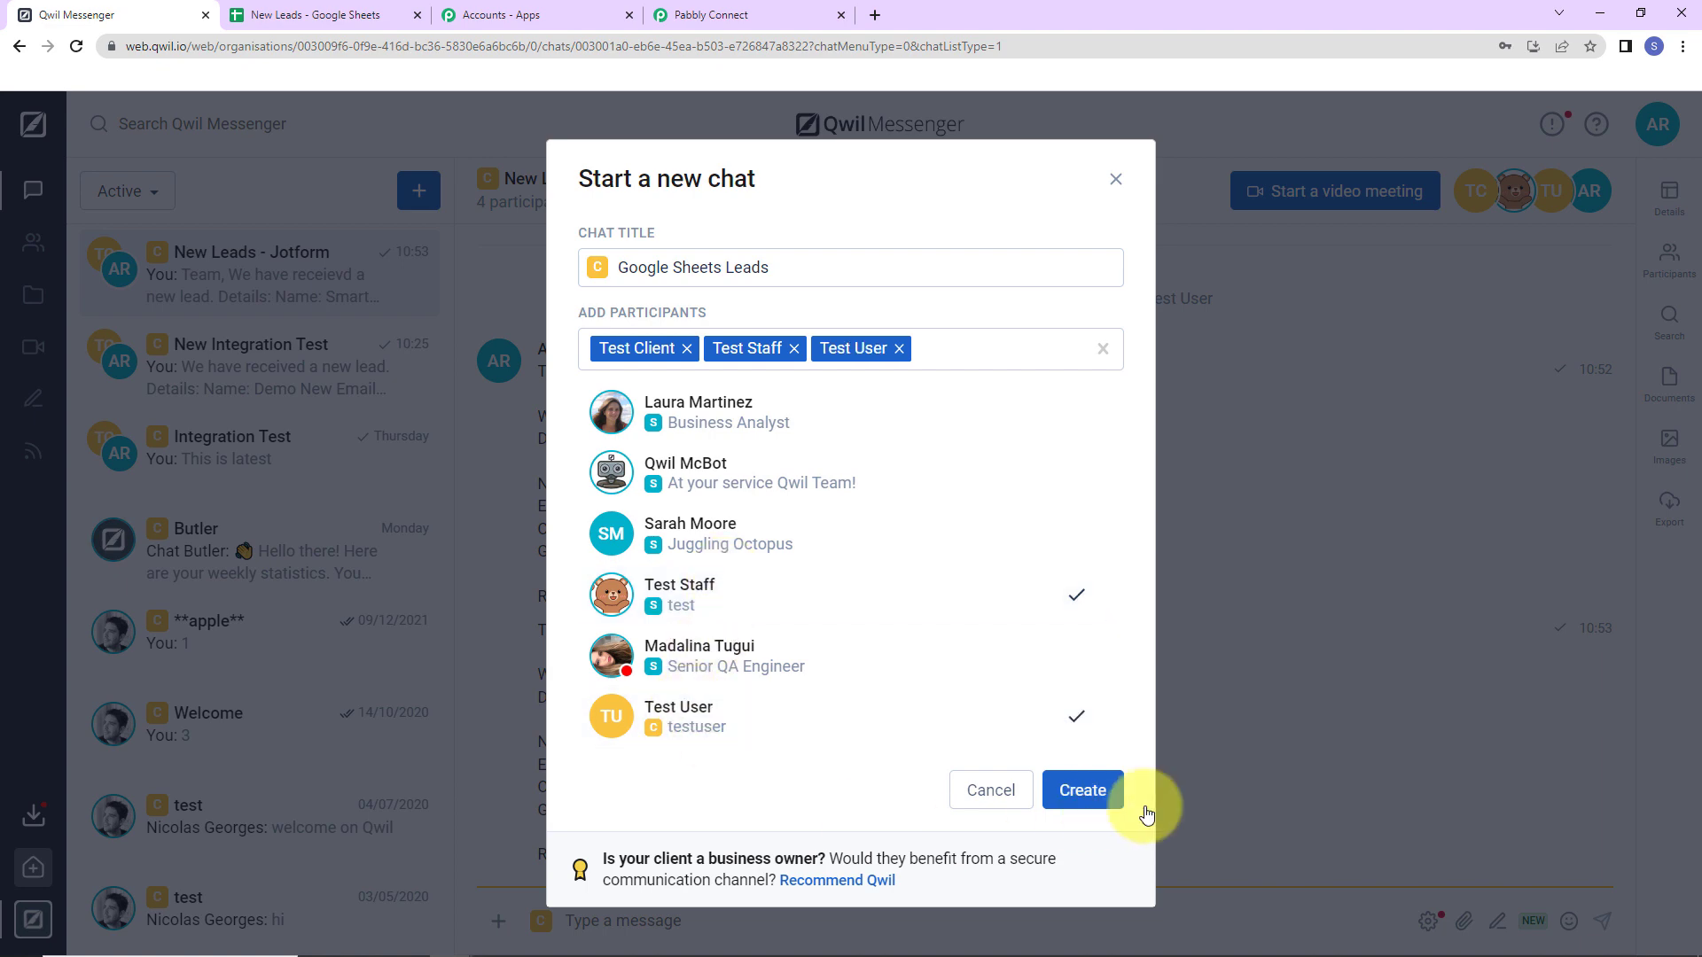
click(1083, 790)
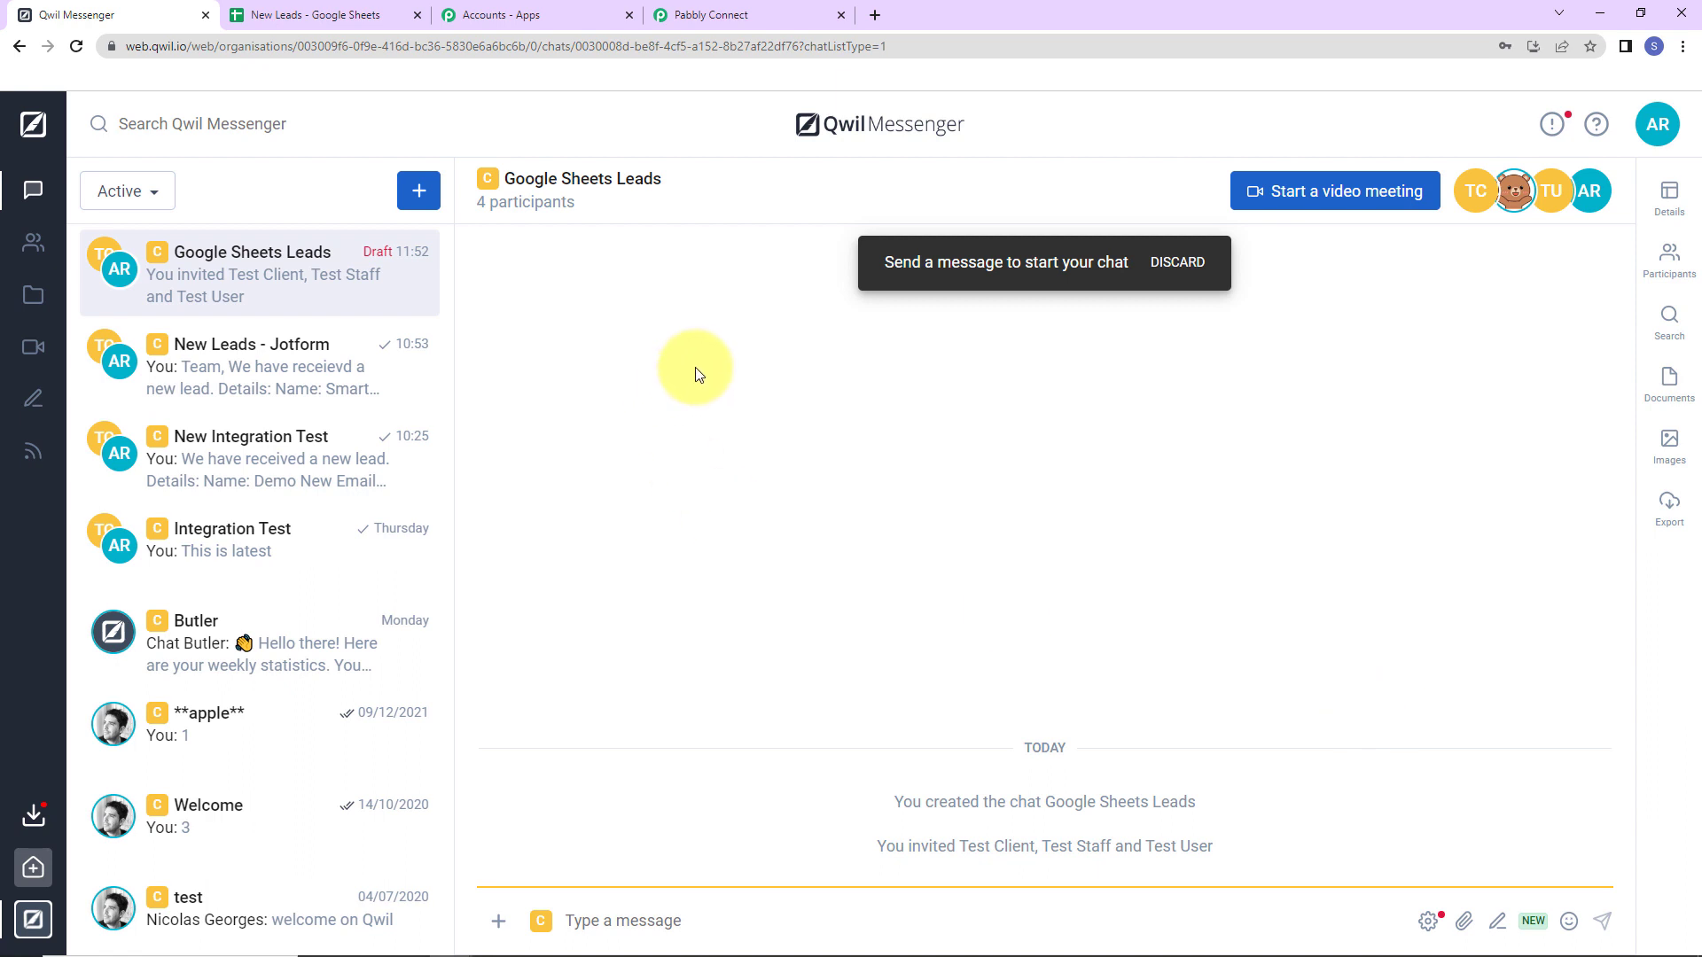
Copy the new chat's ID from its details and return to Pabbly Connect.
click(1673, 202)
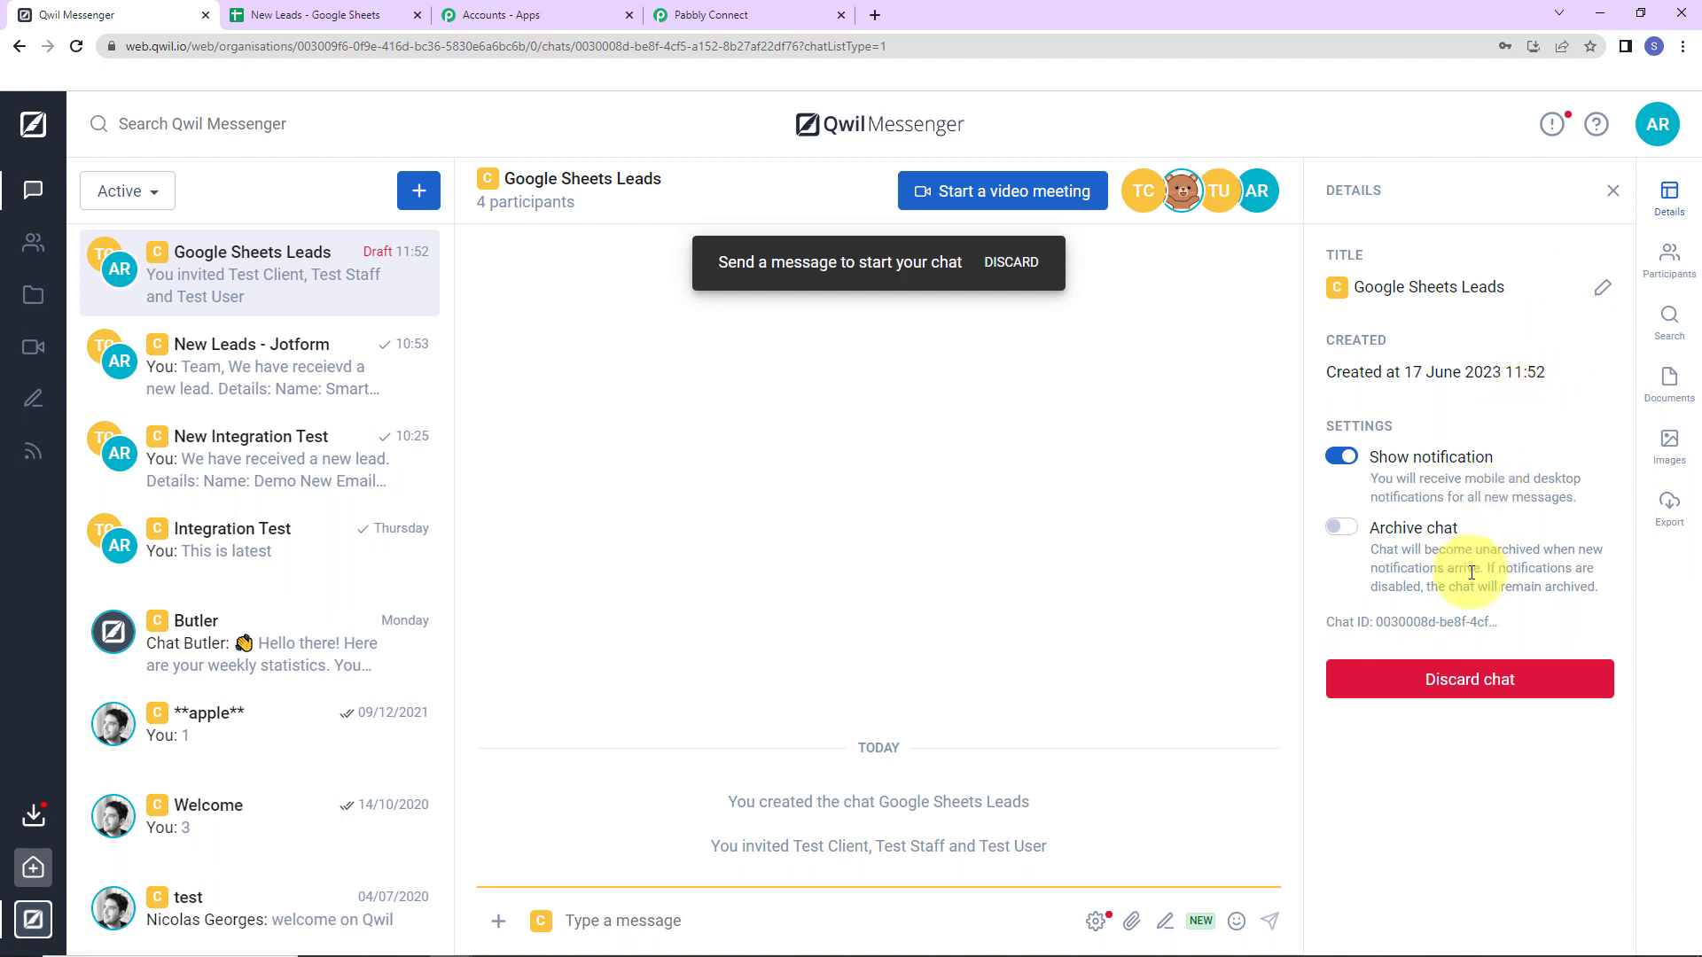
click(1490, 621)
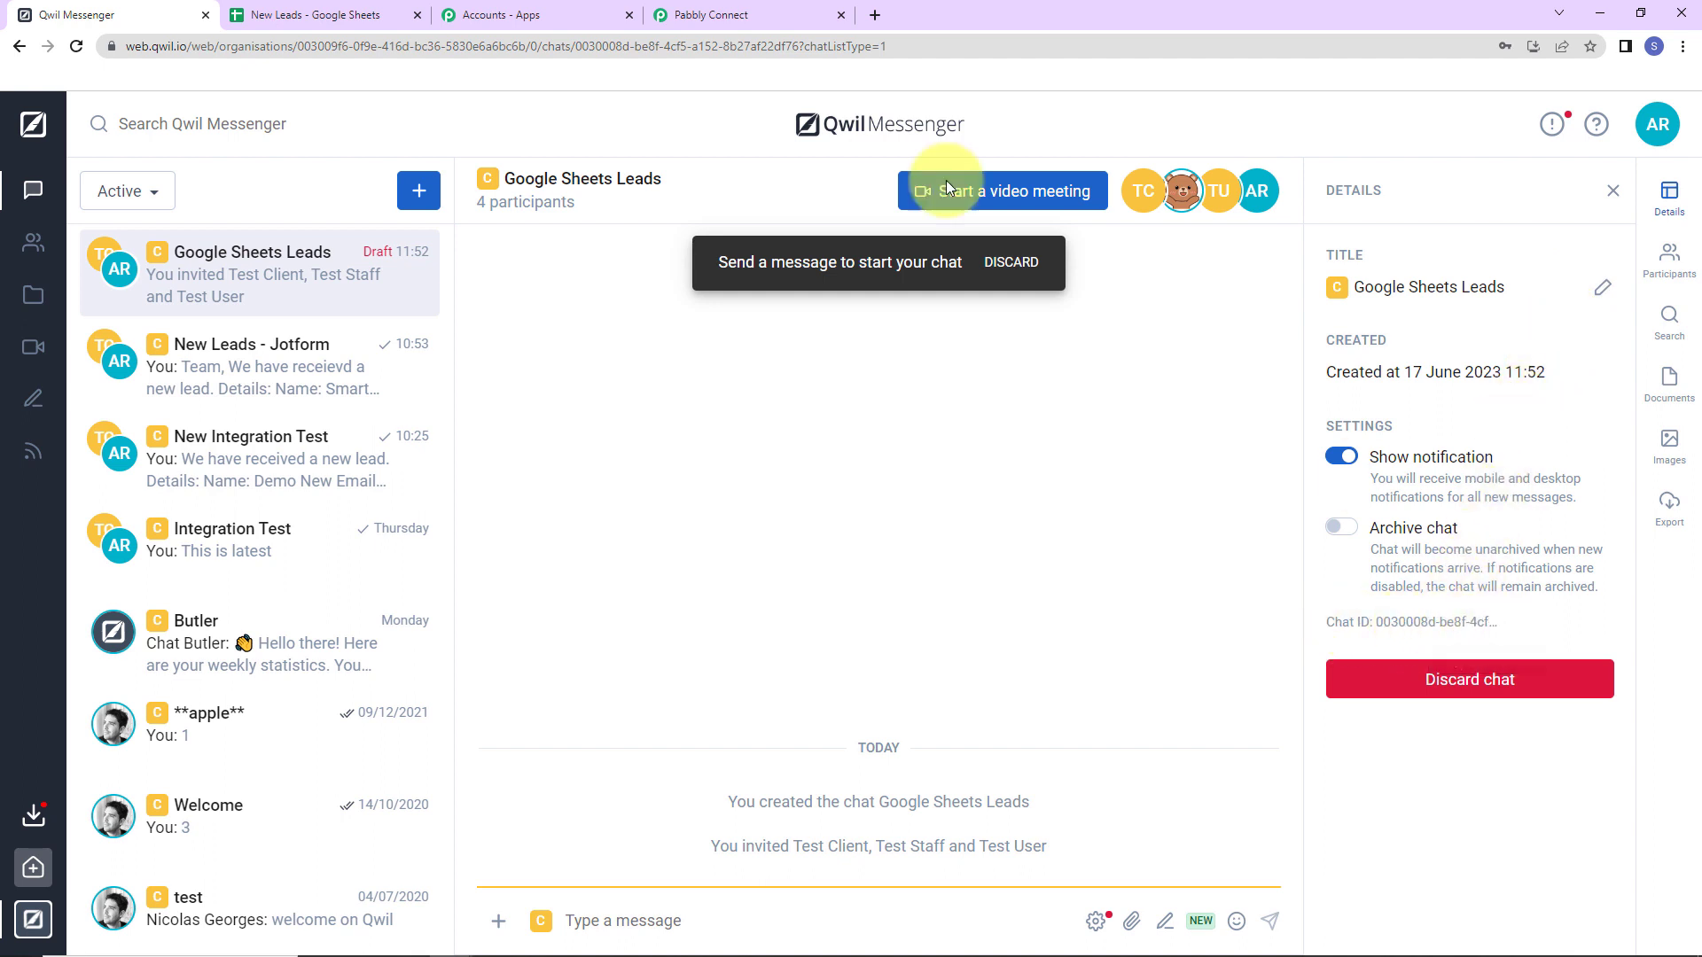
click(705, 14)
Paste the copied chat ID into the Qwil step's Chat ID field.
click(498, 434)
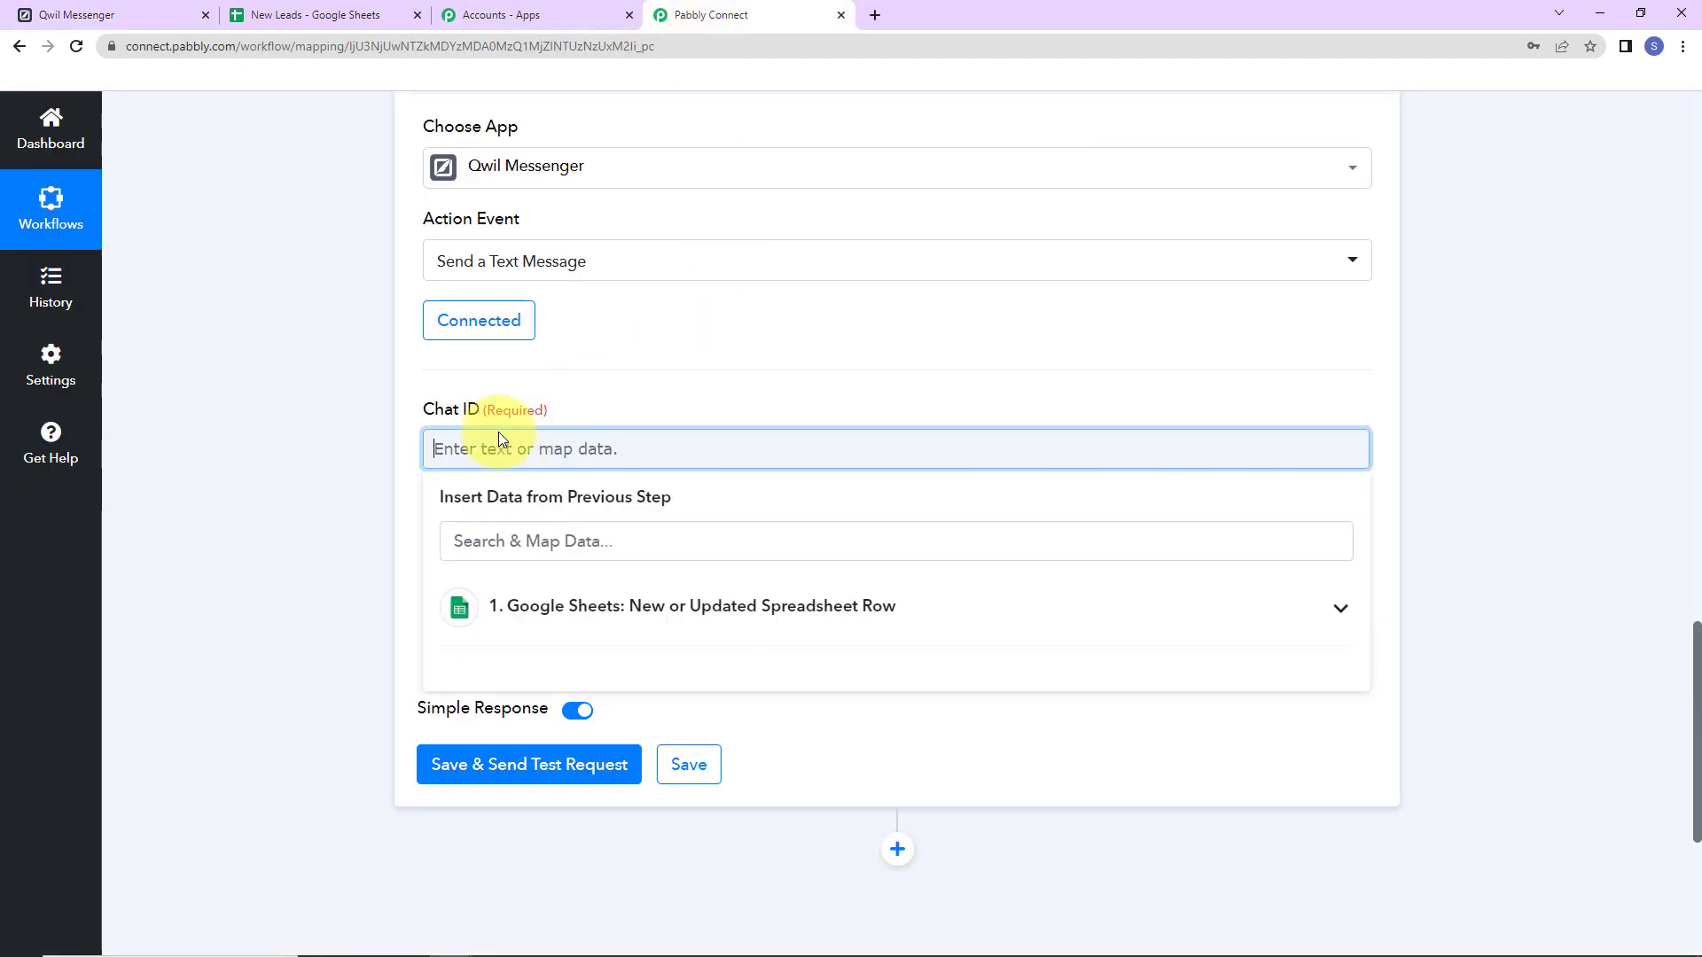
key(ctrl+v)
click(330, 404)
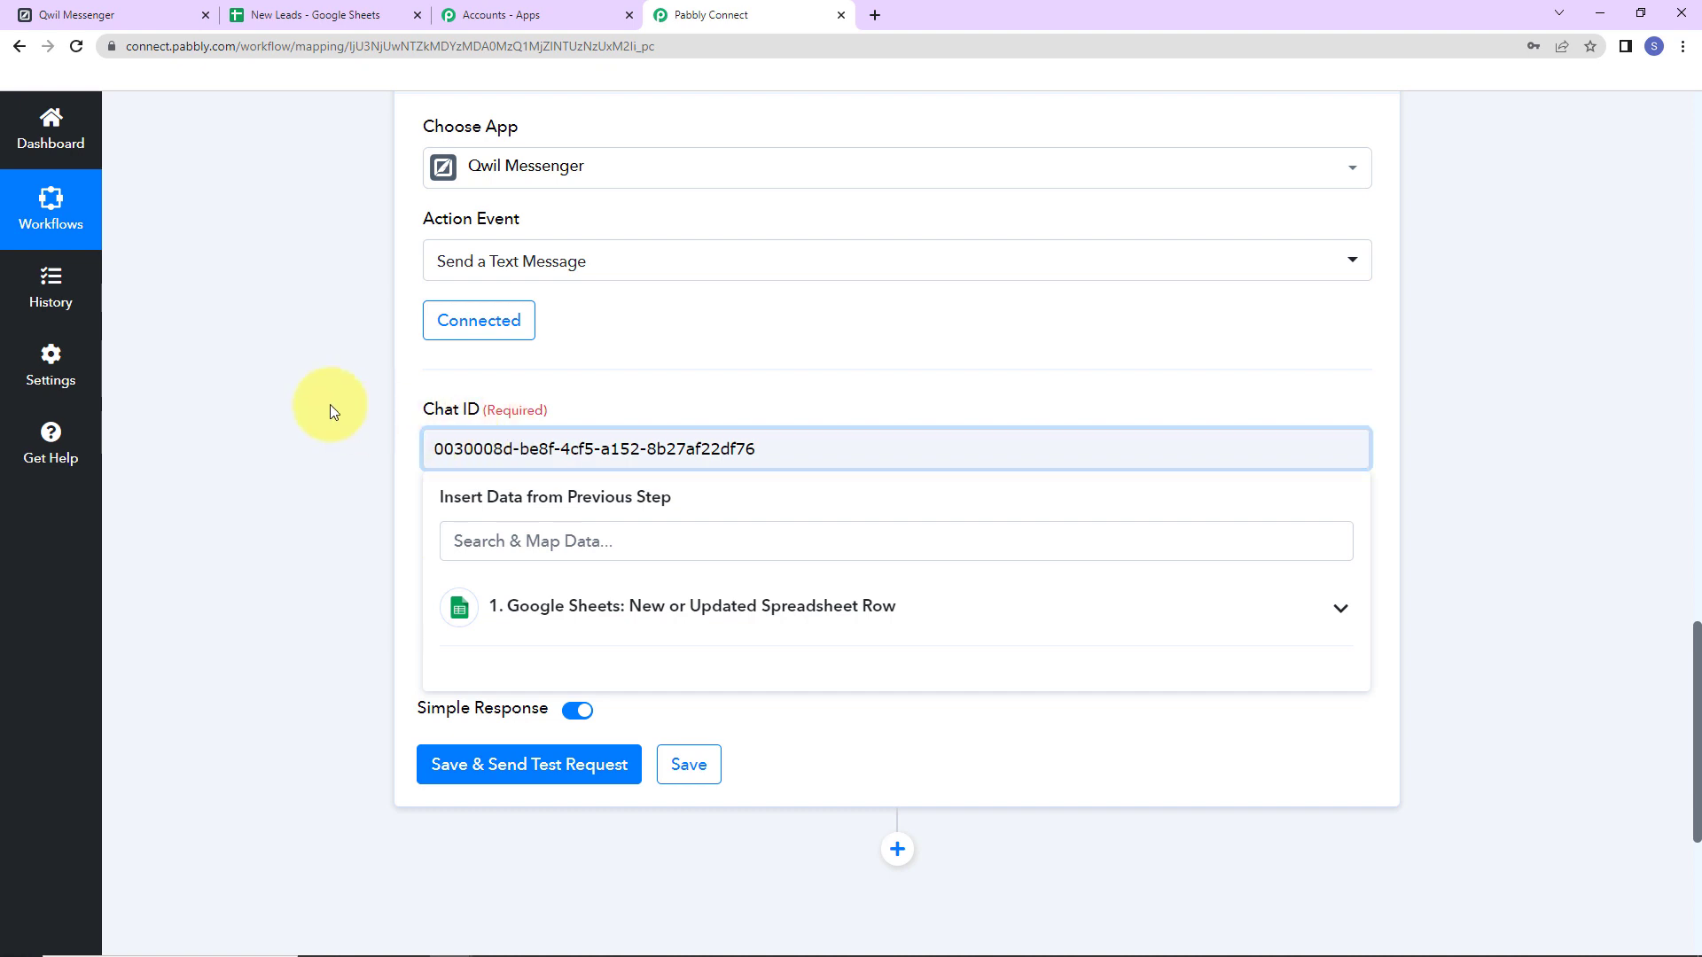
Paste the lead message into Text and map First Name and Last Name after 'Name:'.
click(482, 603)
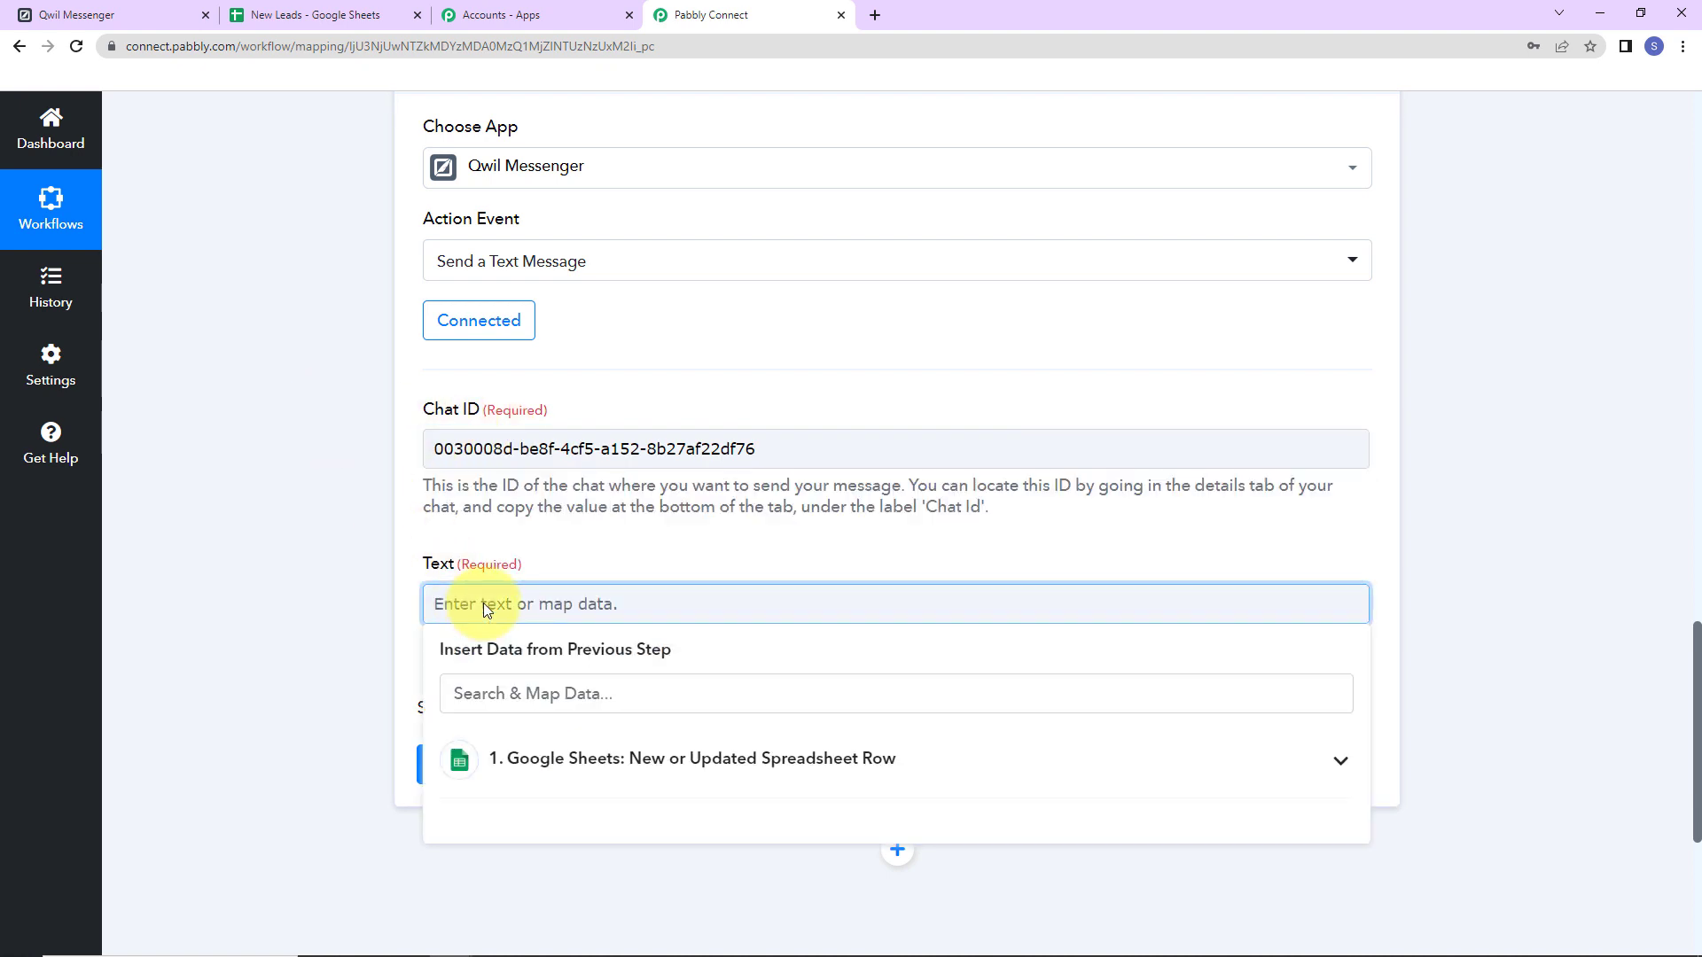
key(ctrl+v)
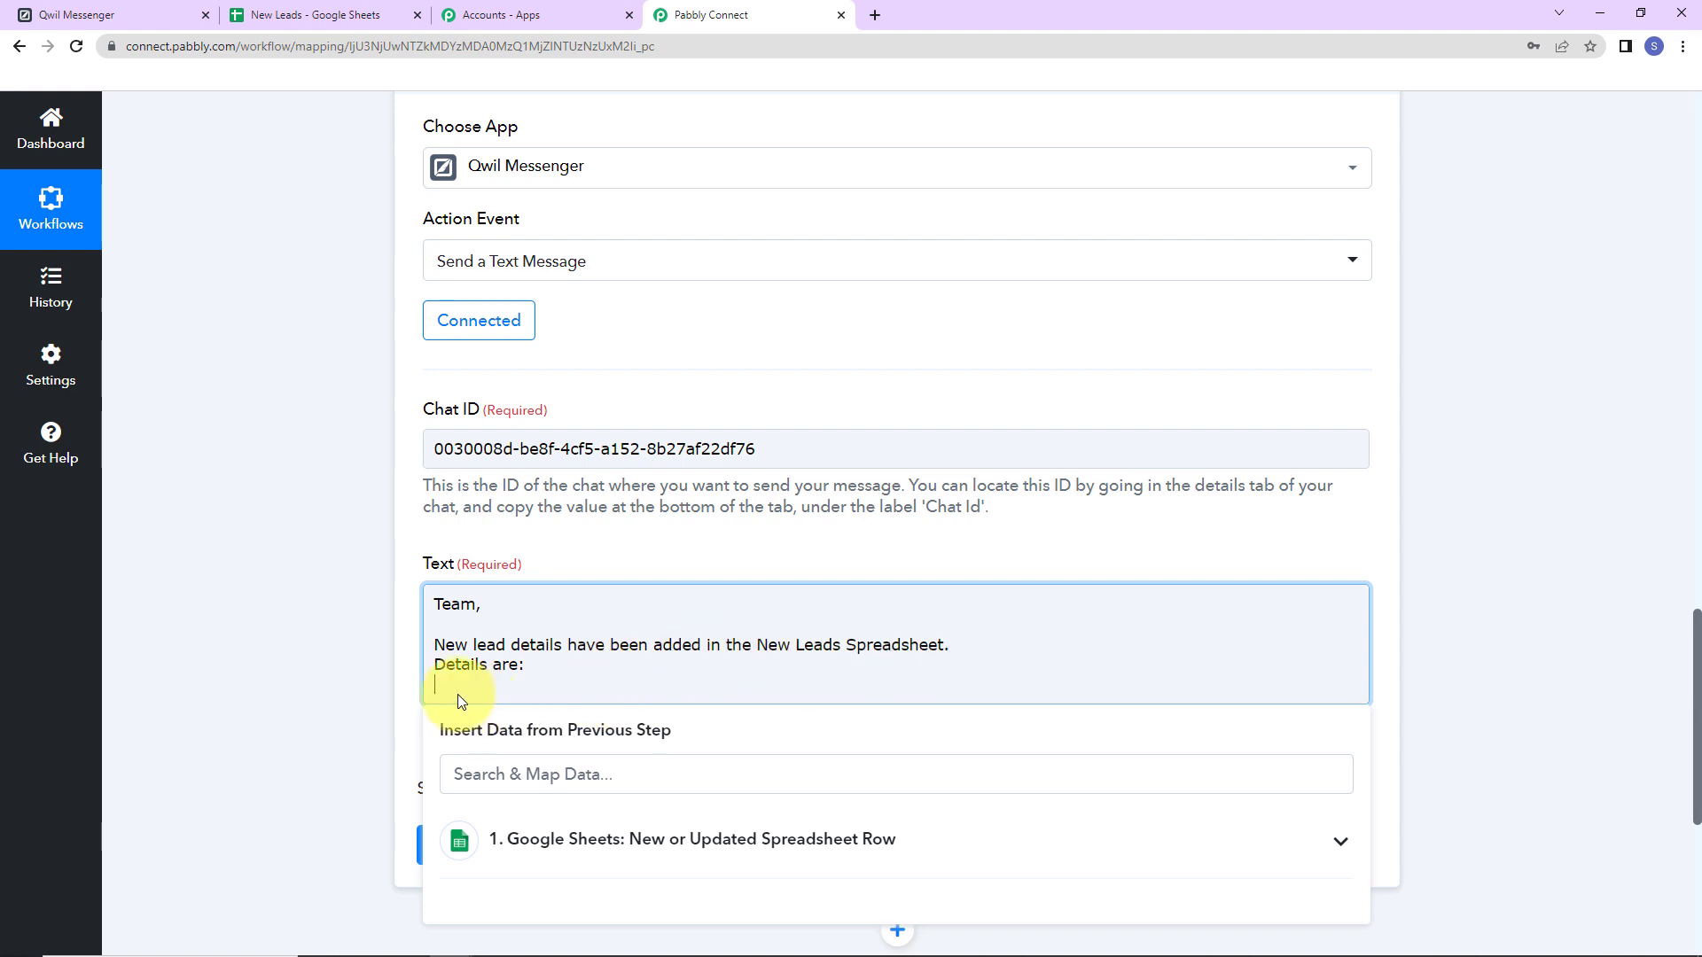
text(Name:)
scroll(457, 694, down, 2)
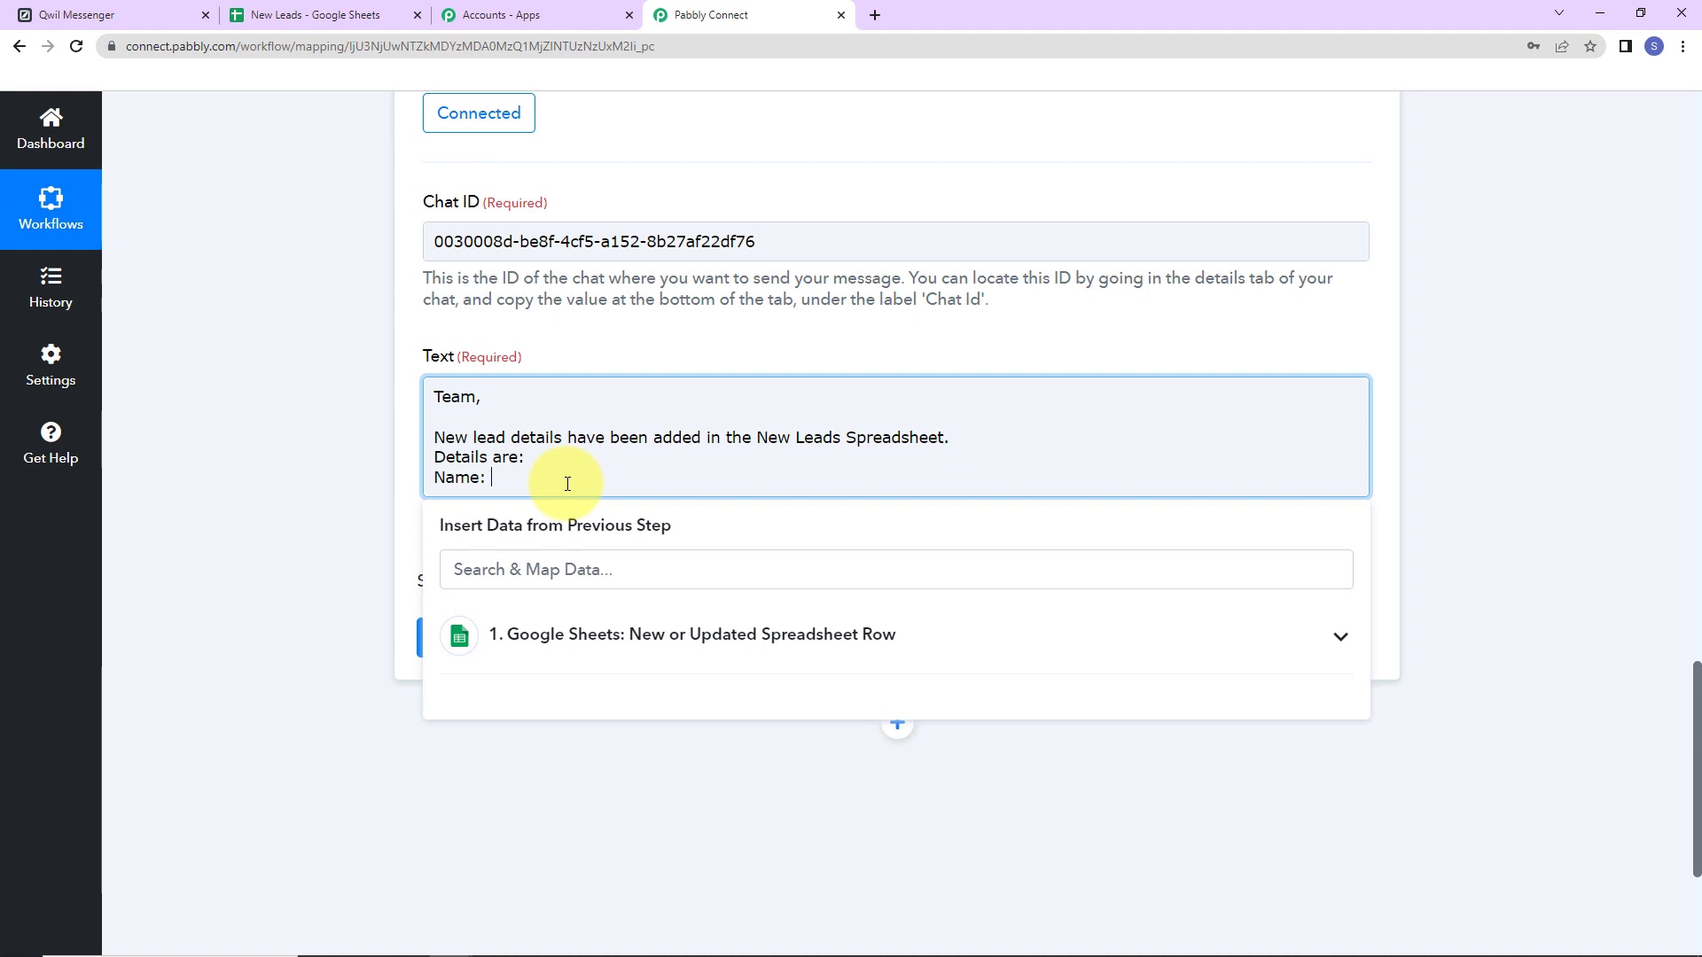
click(673, 655)
scroll(677, 692, down, 2)
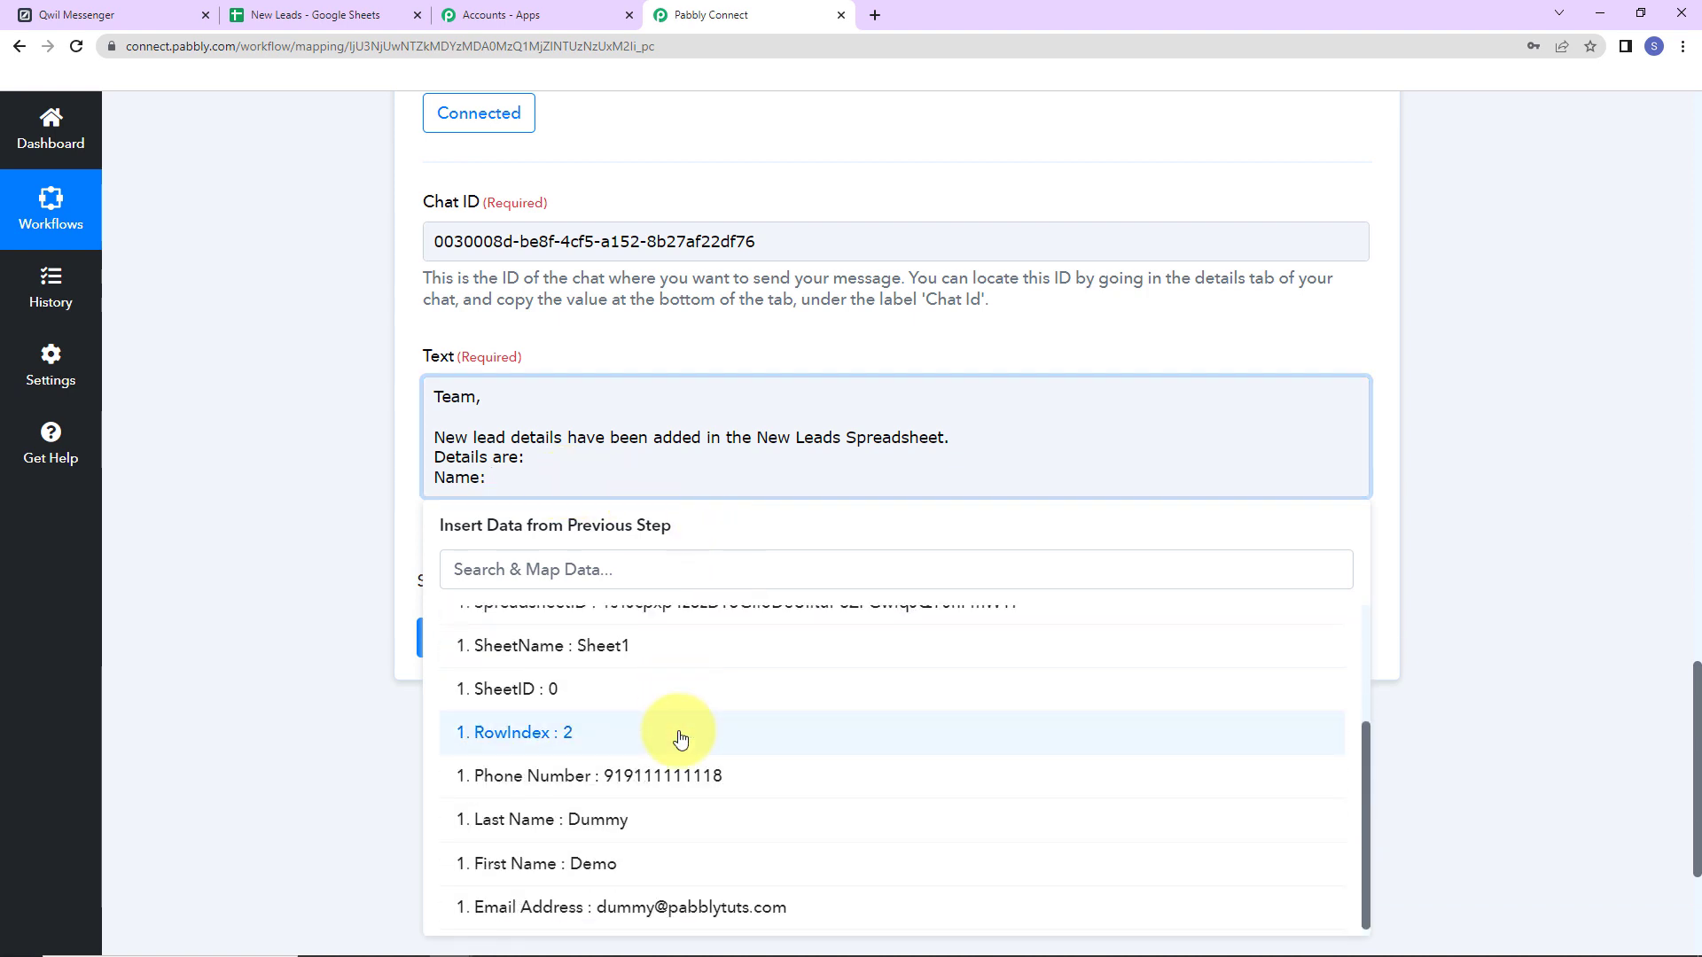
click(595, 863)
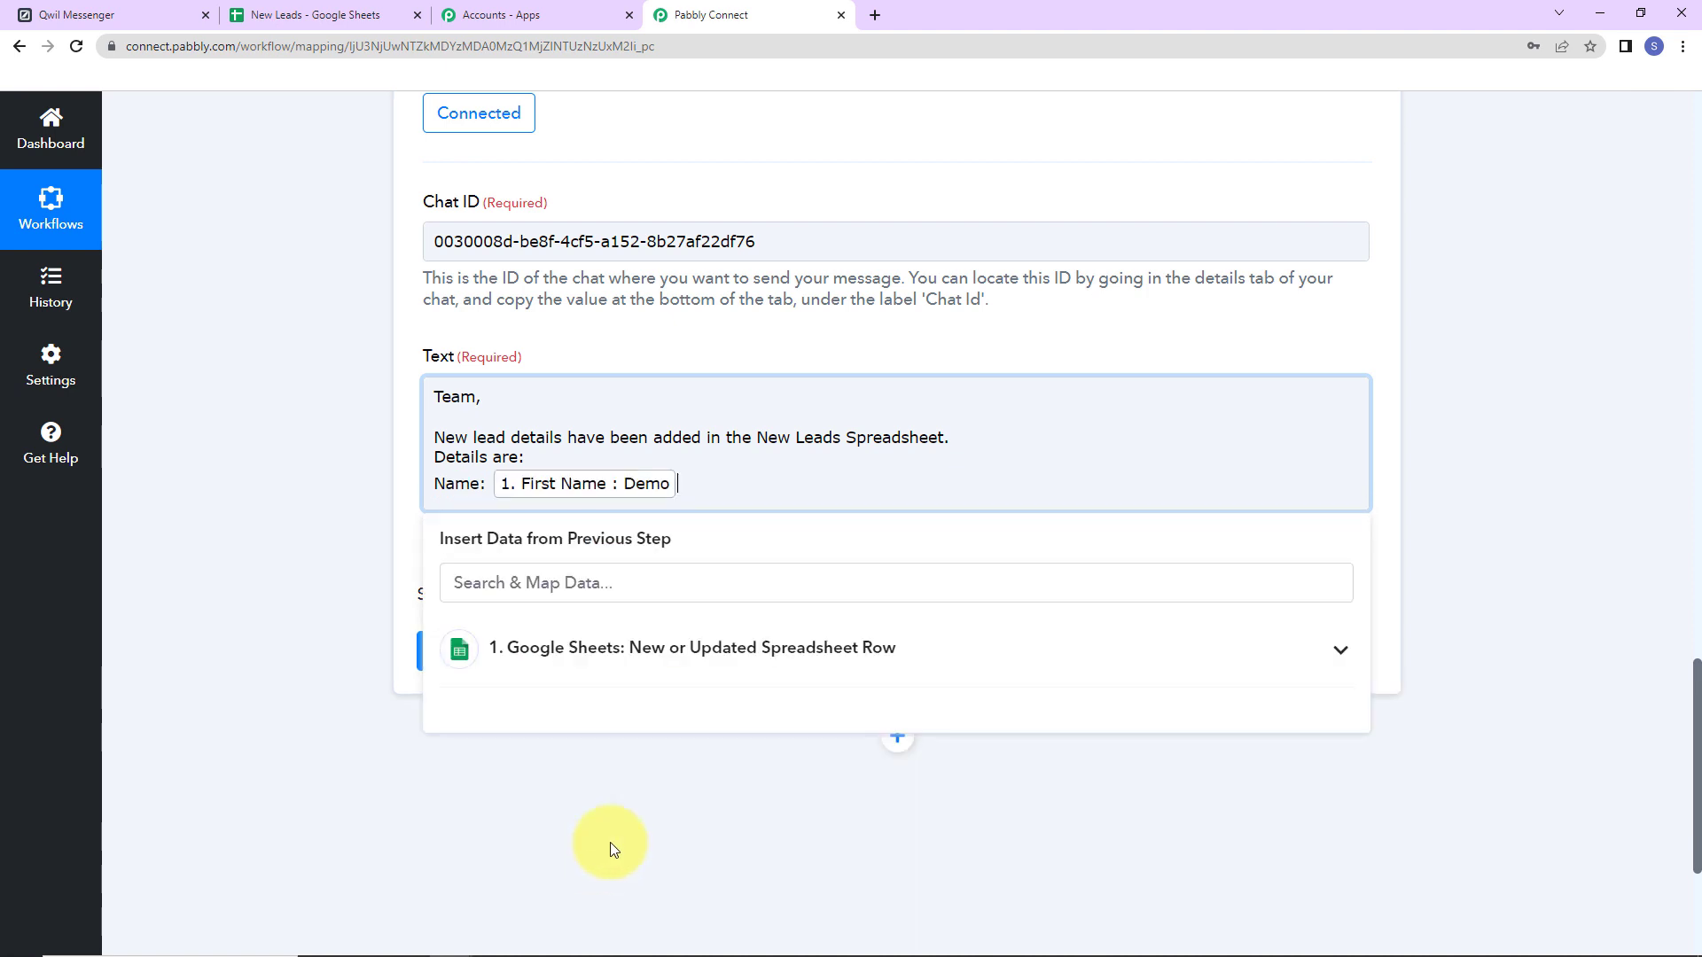
click(653, 646)
scroll(647, 824, down, 2)
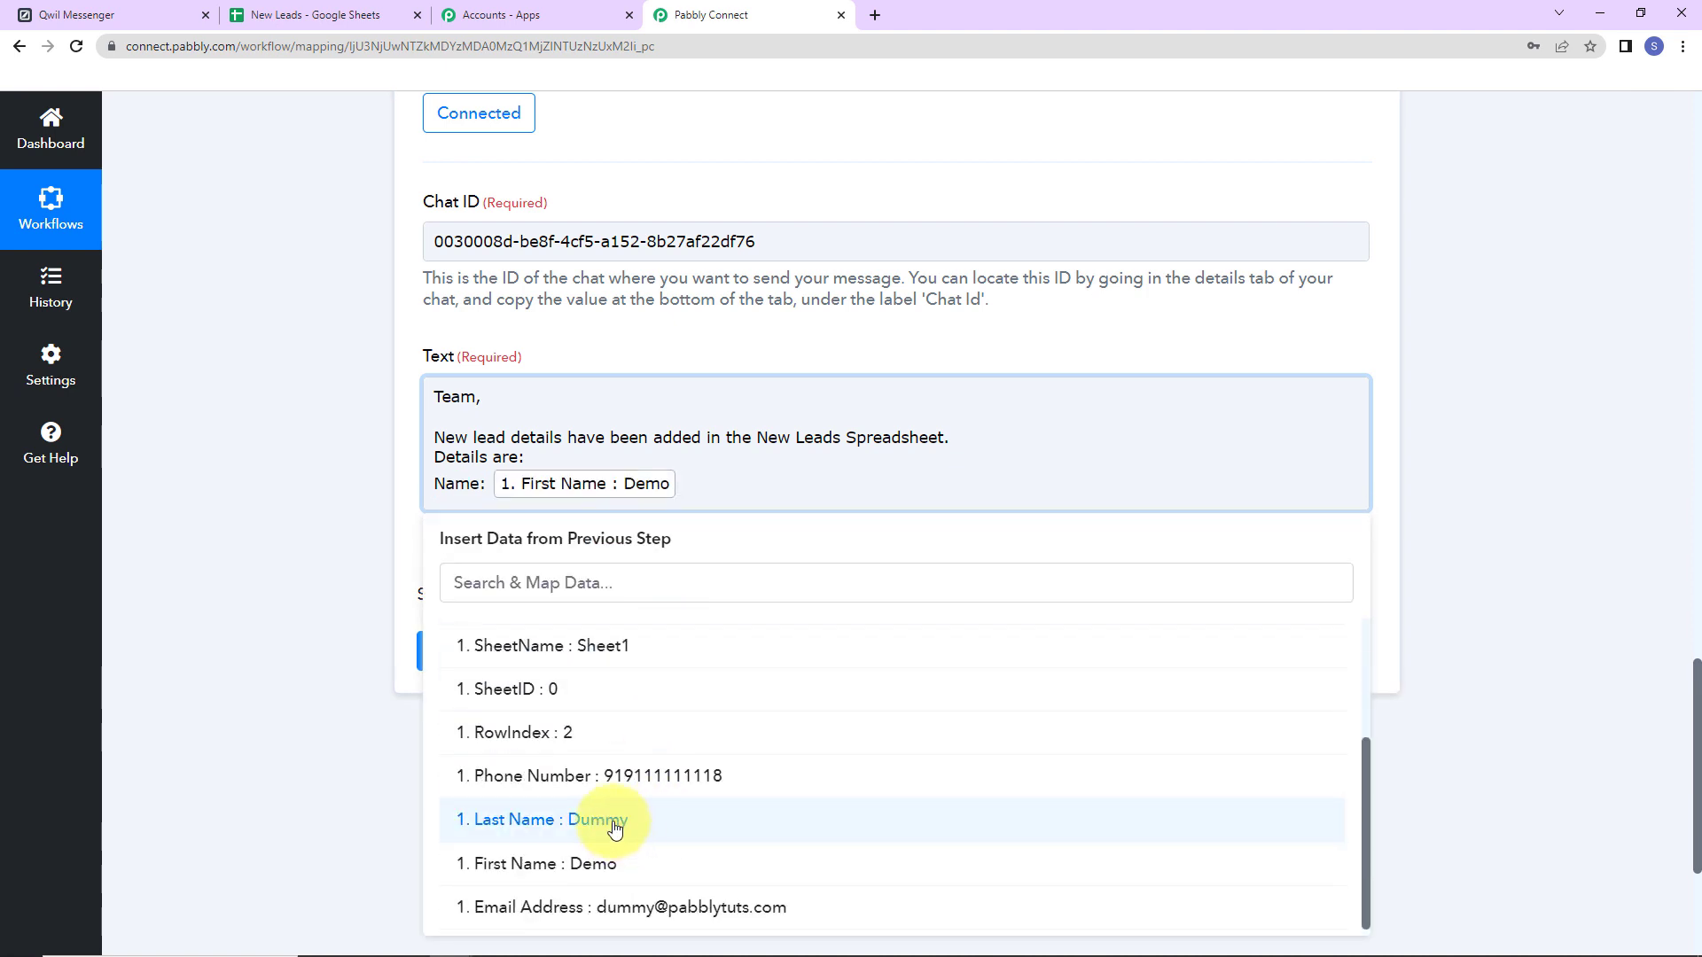
click(623, 824)
click(261, 630)
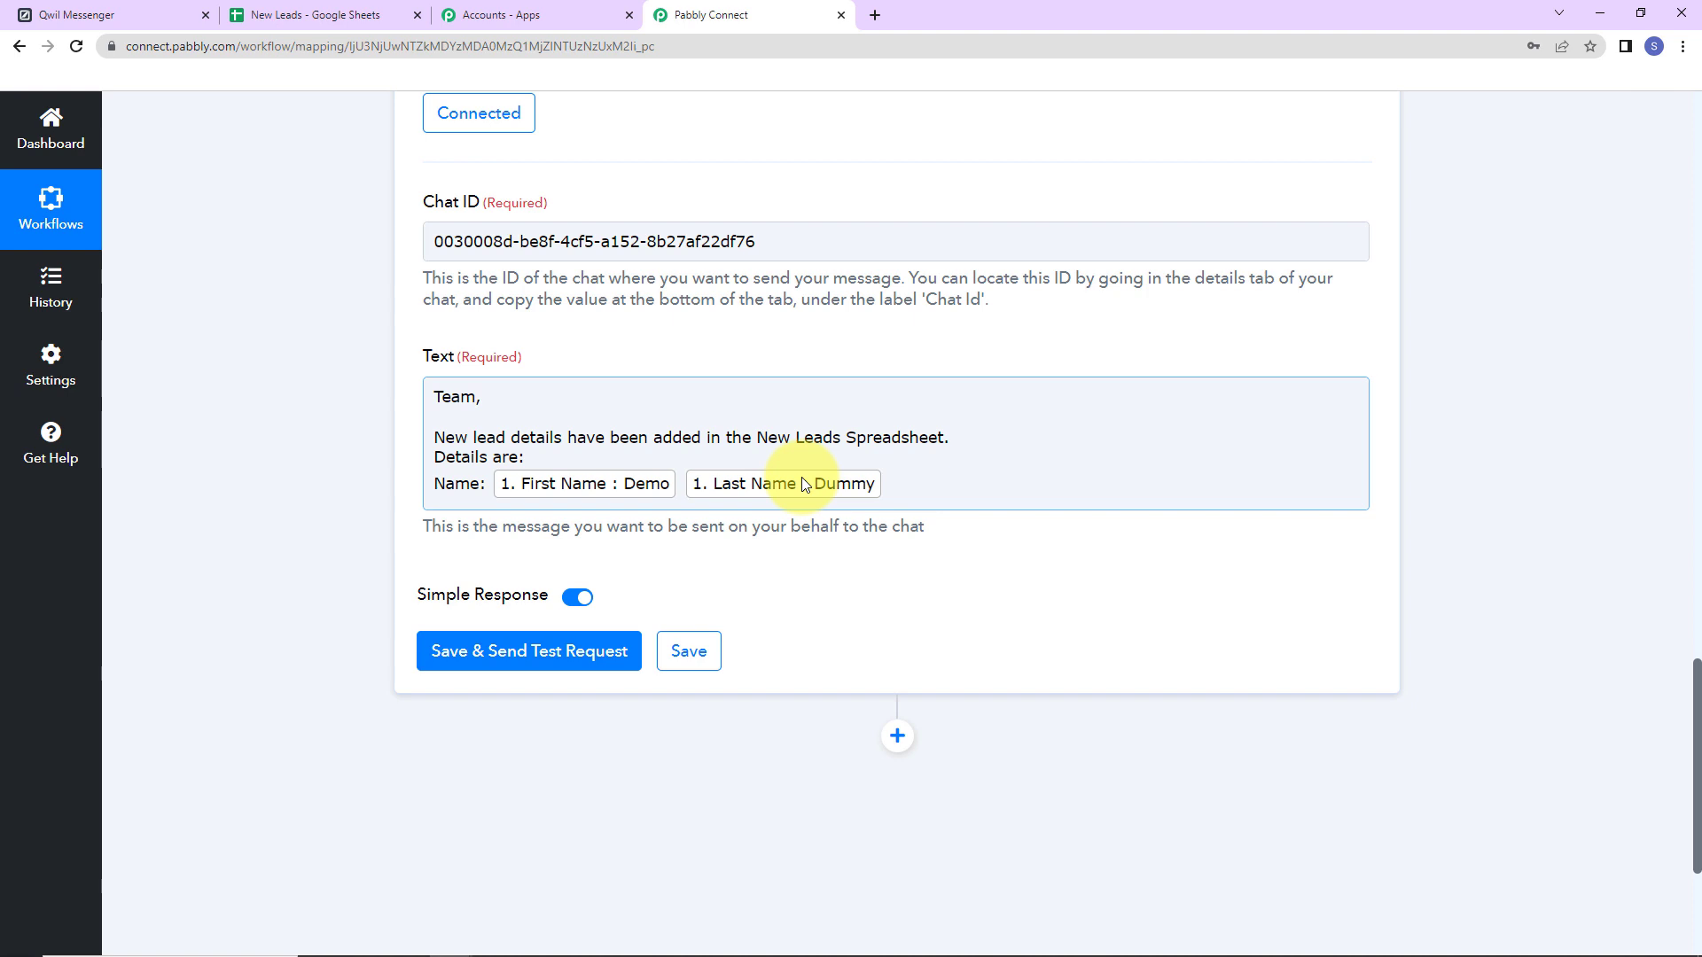
Add a 'Mobile Number:' line mapped to the sheet's Phone Number field.
click(935, 480)
key(Return)
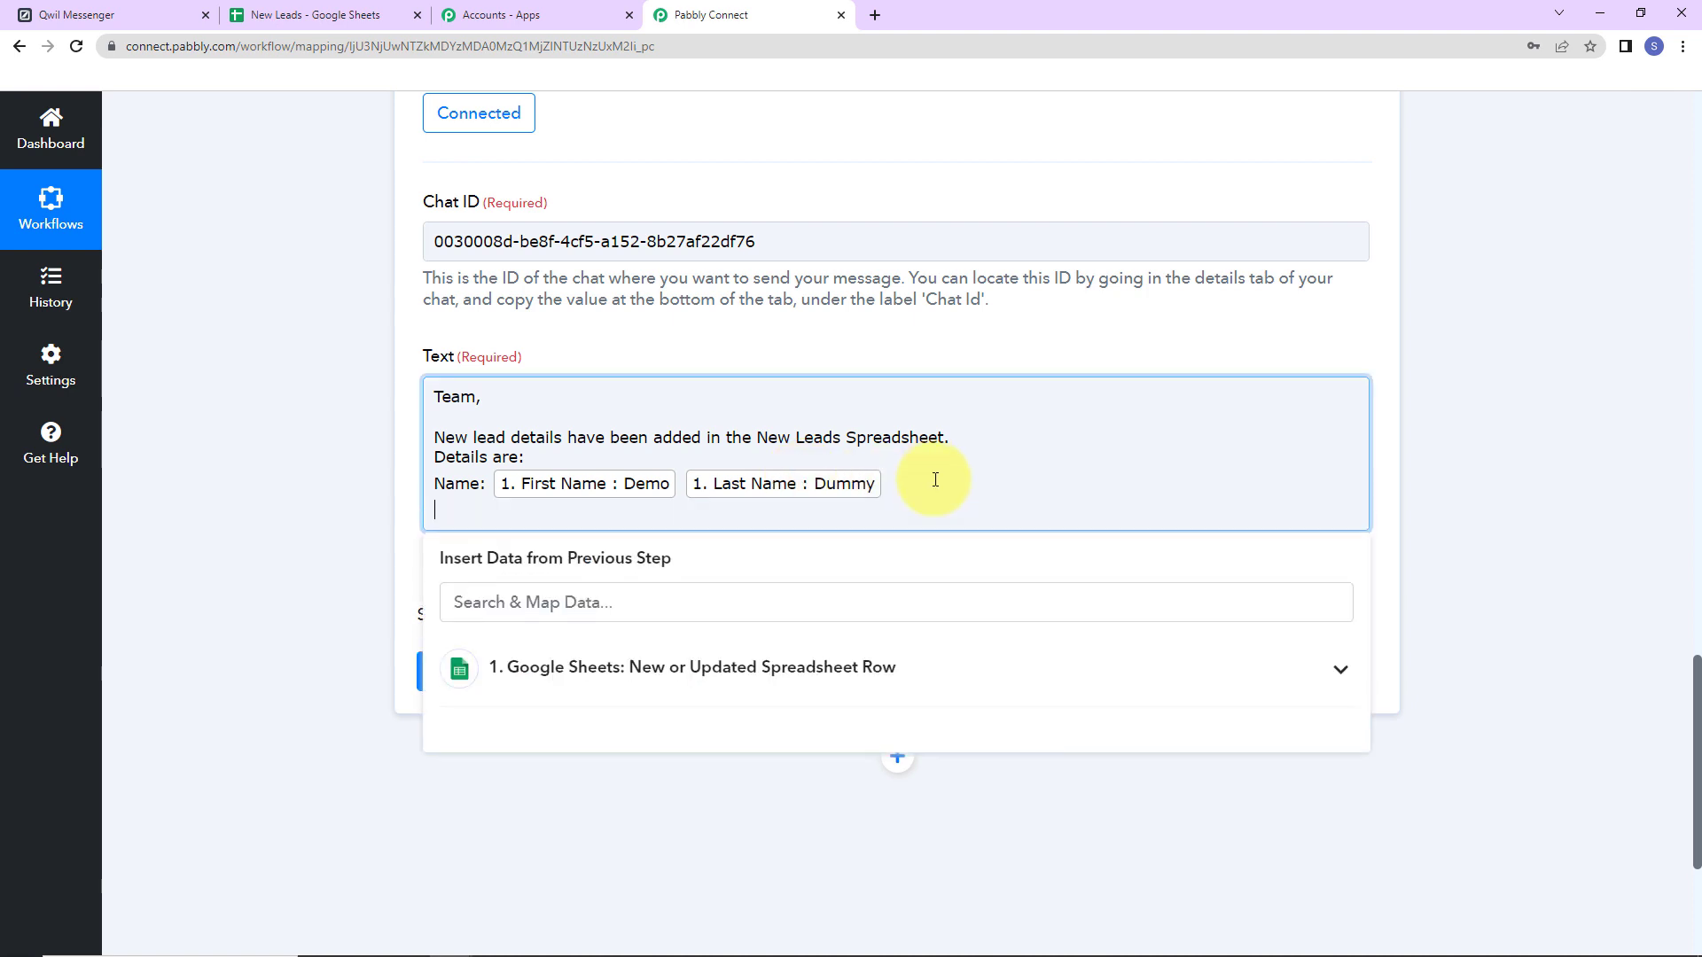
text(Mobile Number:)
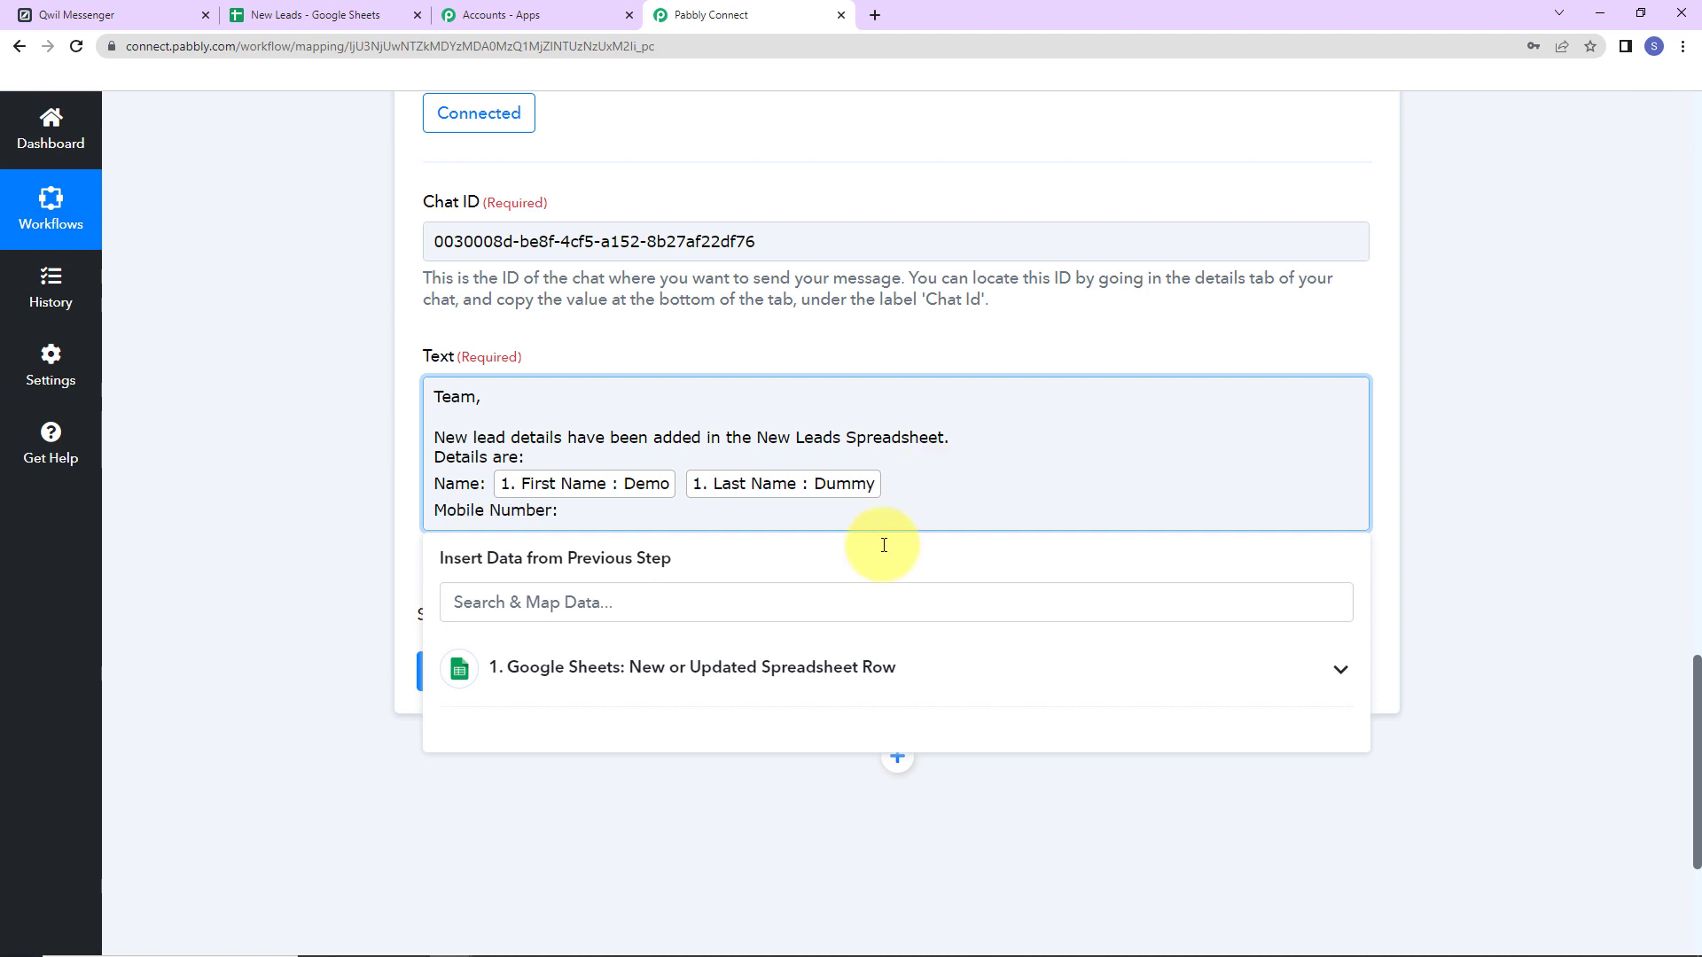
click(768, 667)
scroll(784, 762, down, 3)
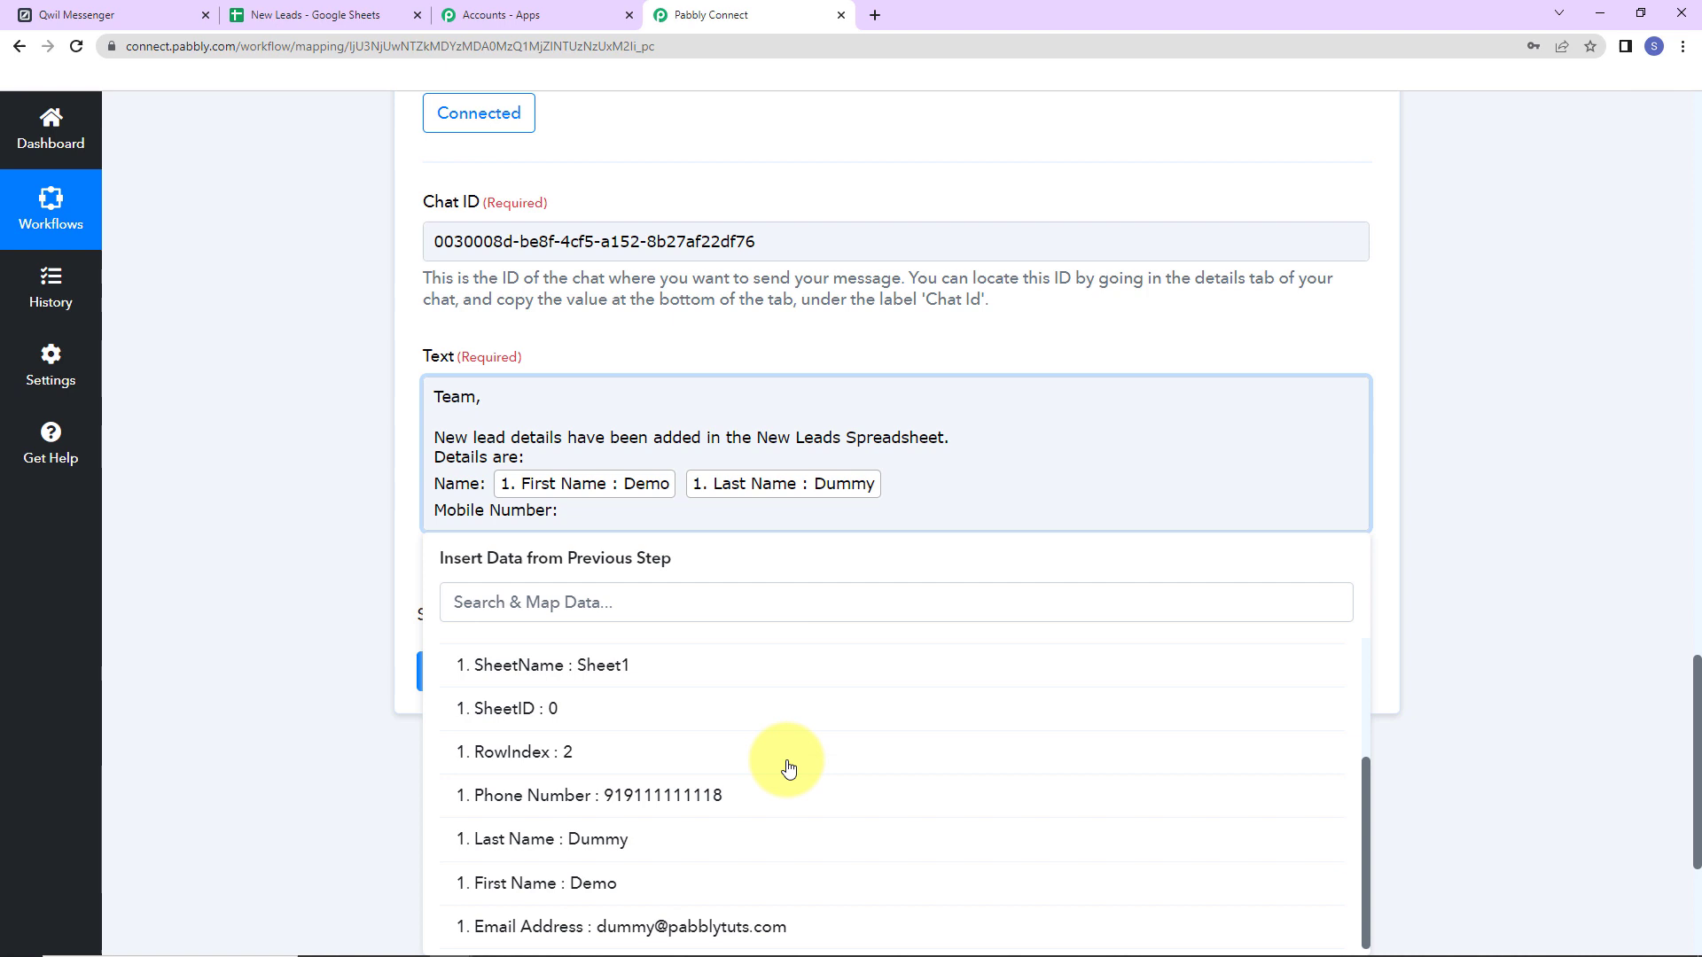
click(725, 794)
Add an 'Email Address:' line mapped to the lead's Email Address field.
key(Return)
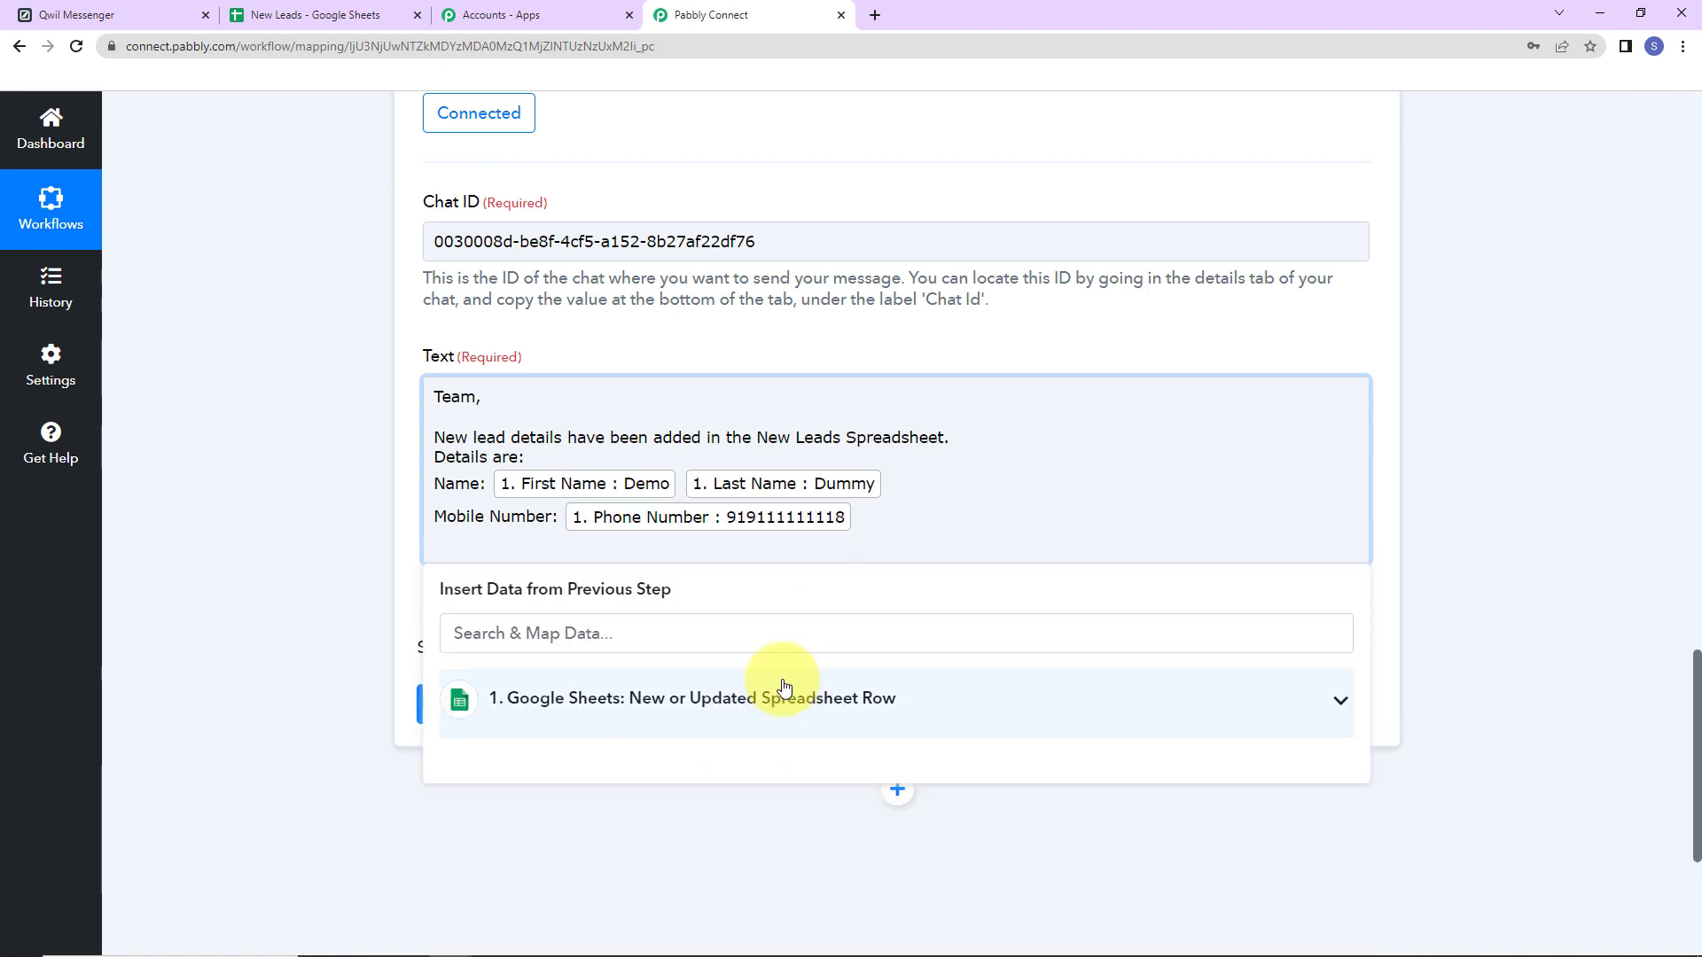
text(Email Address:)
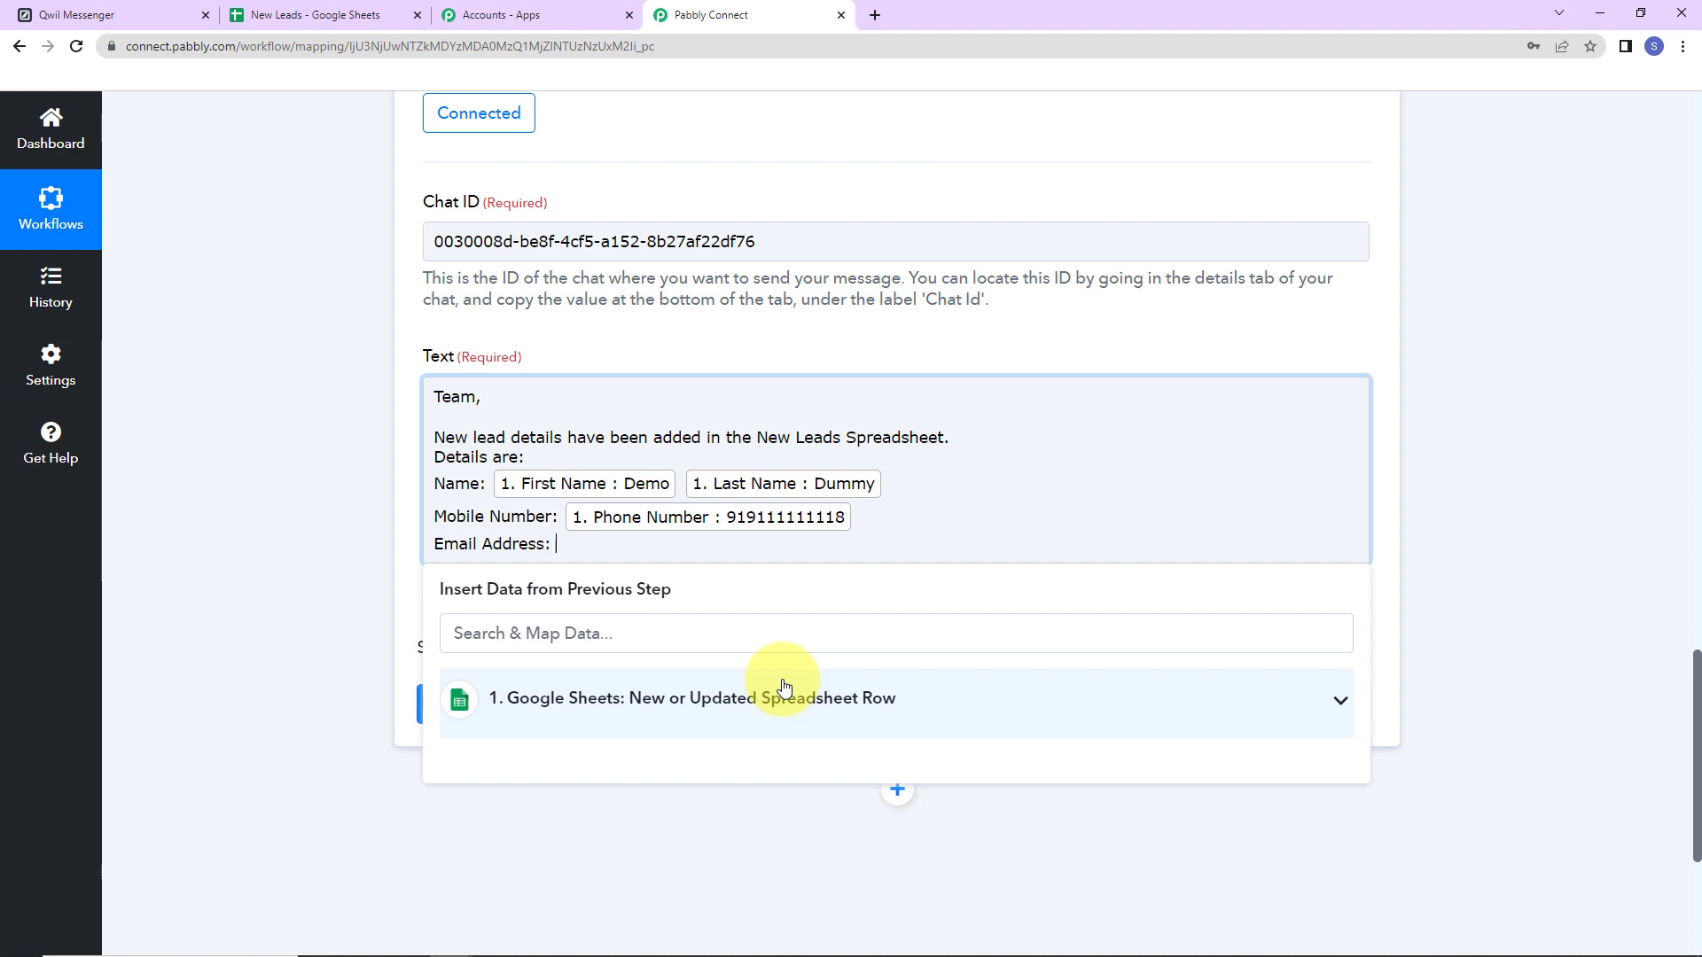
click(922, 699)
scroll(881, 801, down, 2)
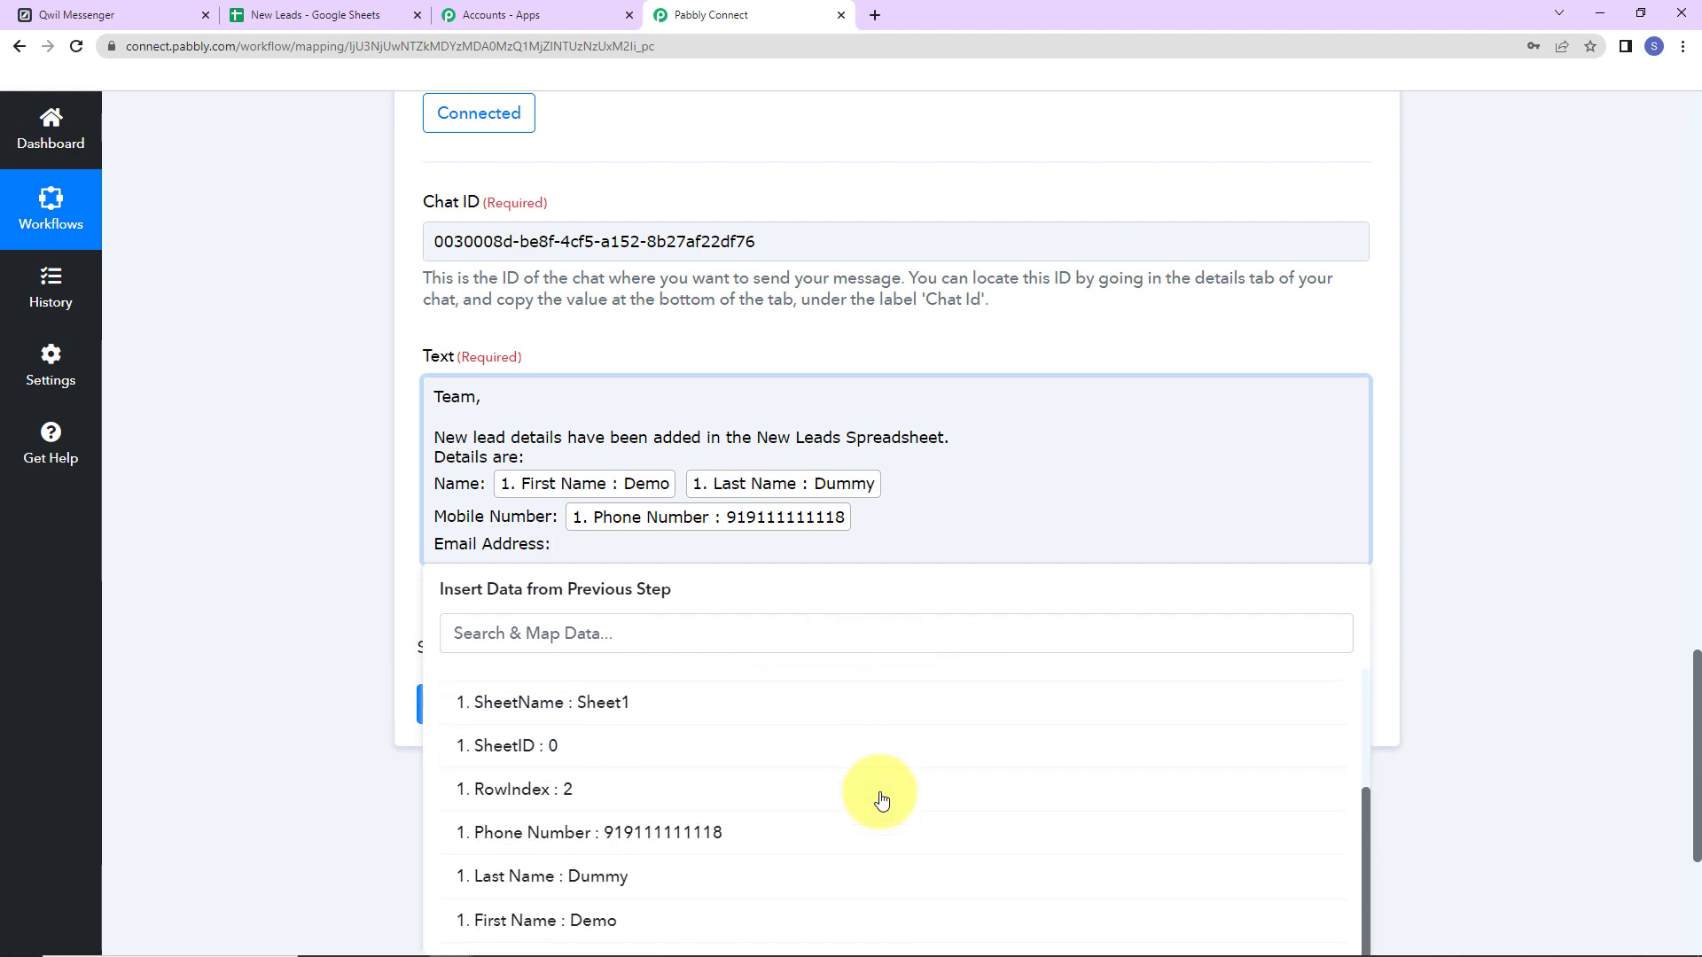
scroll(843, 816, down, 5)
click(705, 775)
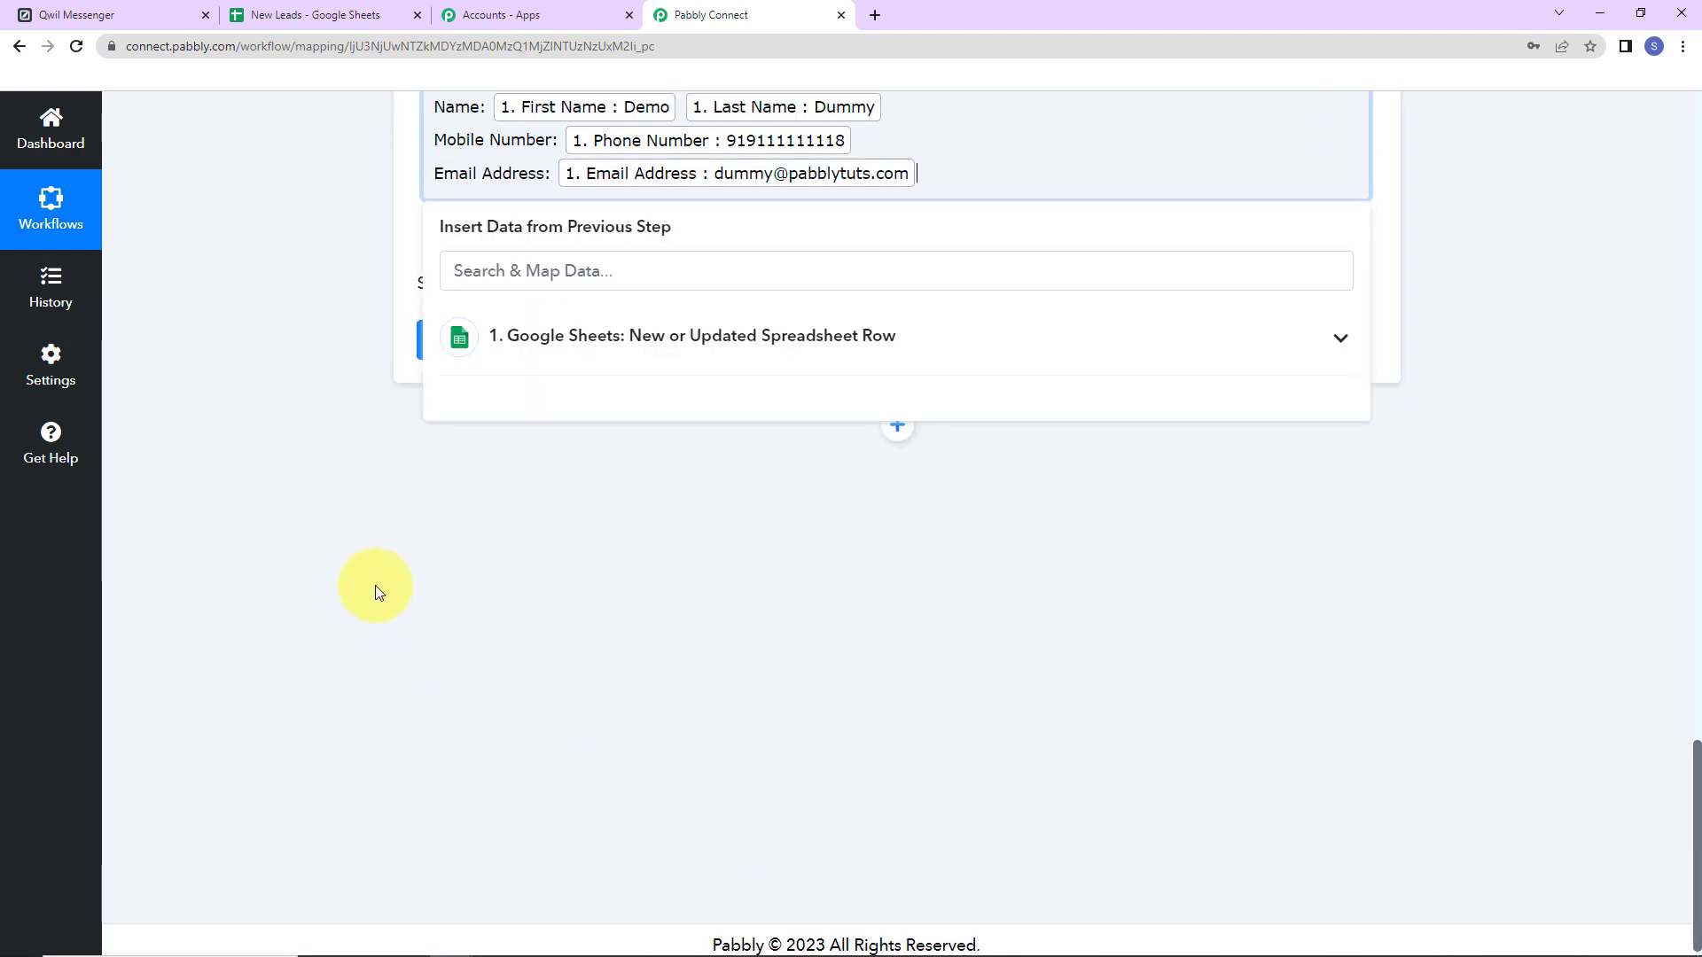
click(364, 532)
End the message with a 'Regards' line, then save and send a test request.
click(927, 178)
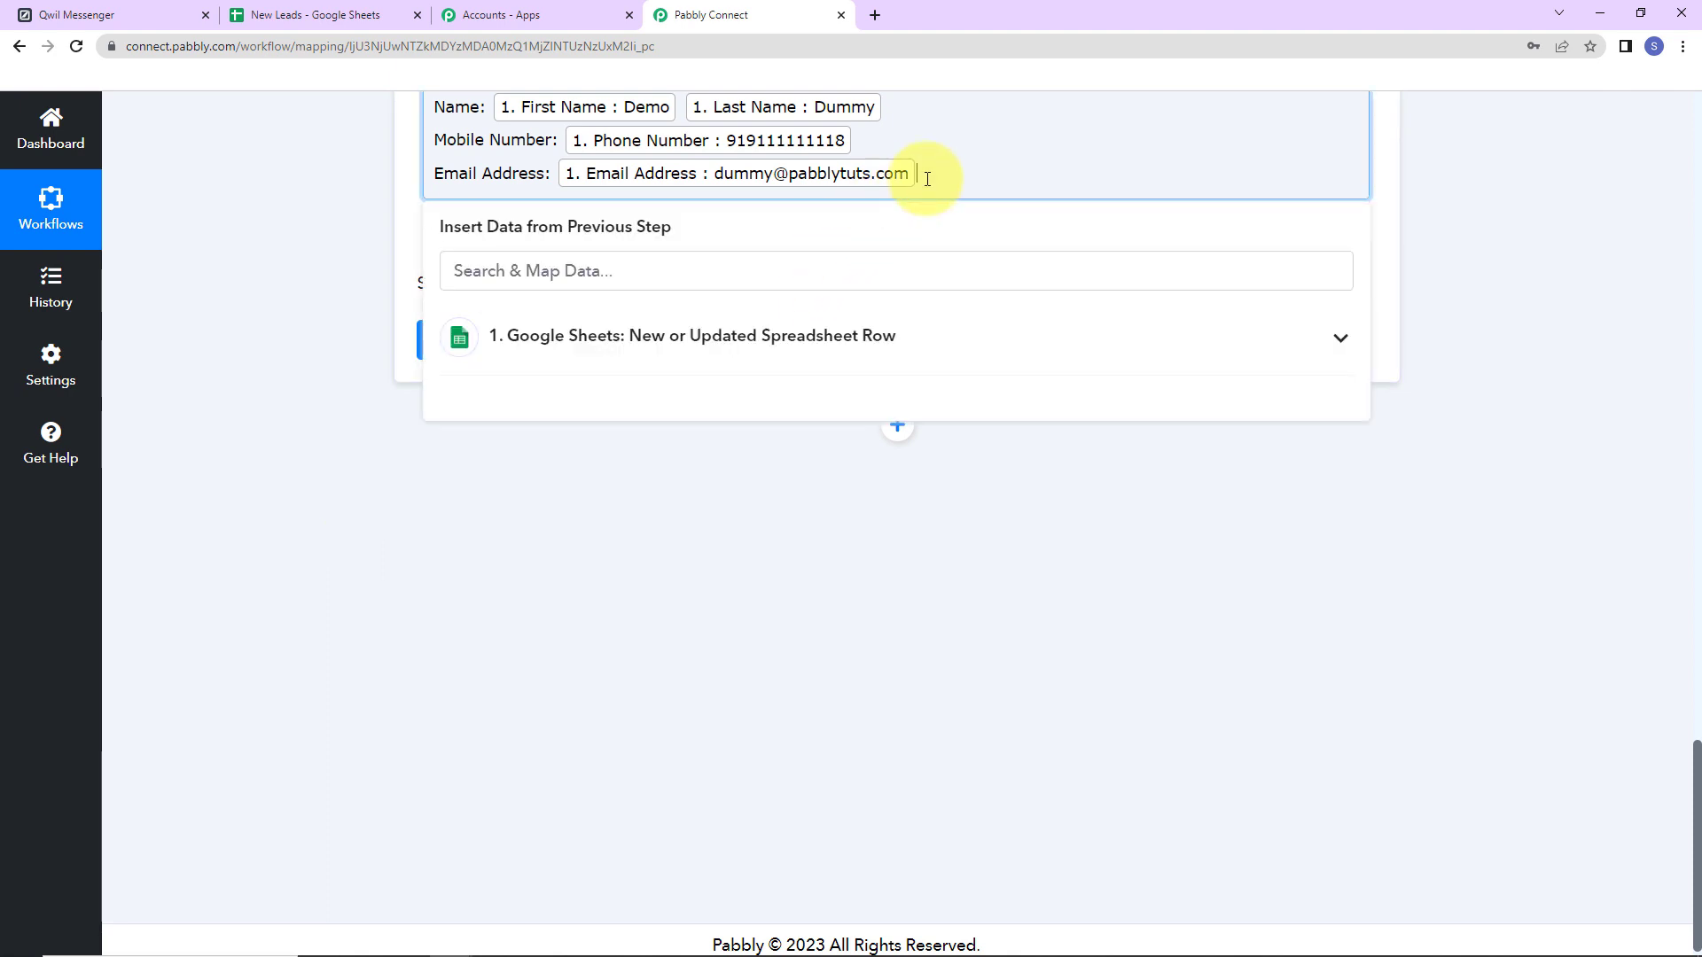
key(Return)
text(Regards)
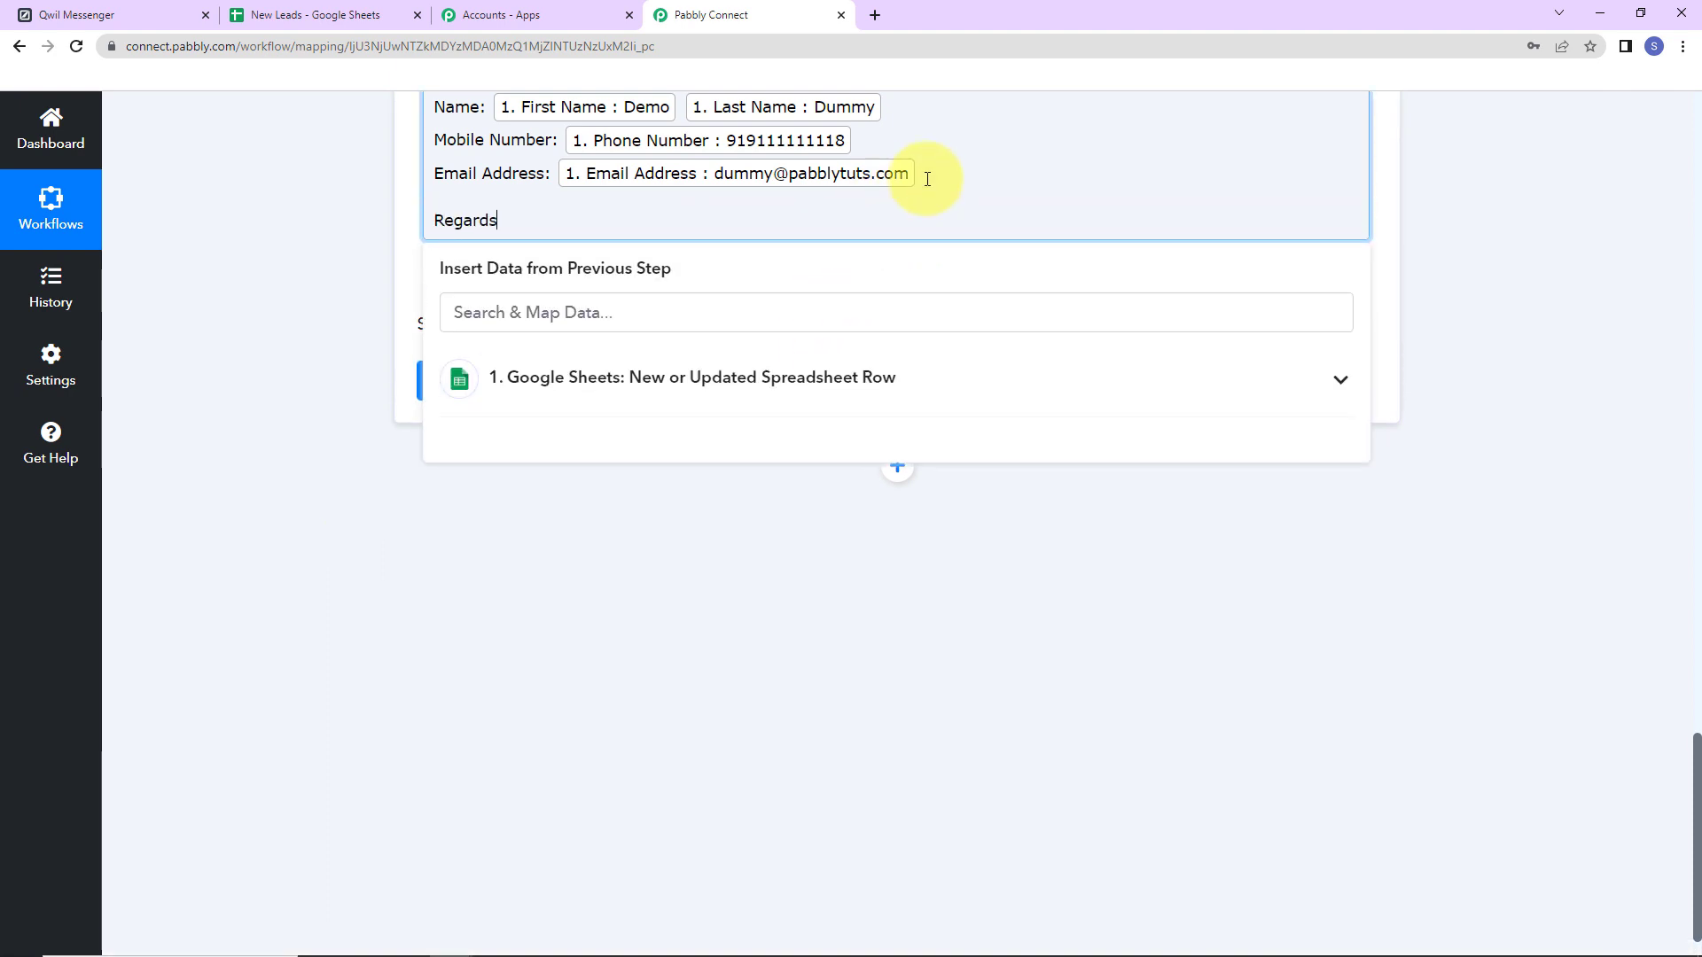
click(258, 771)
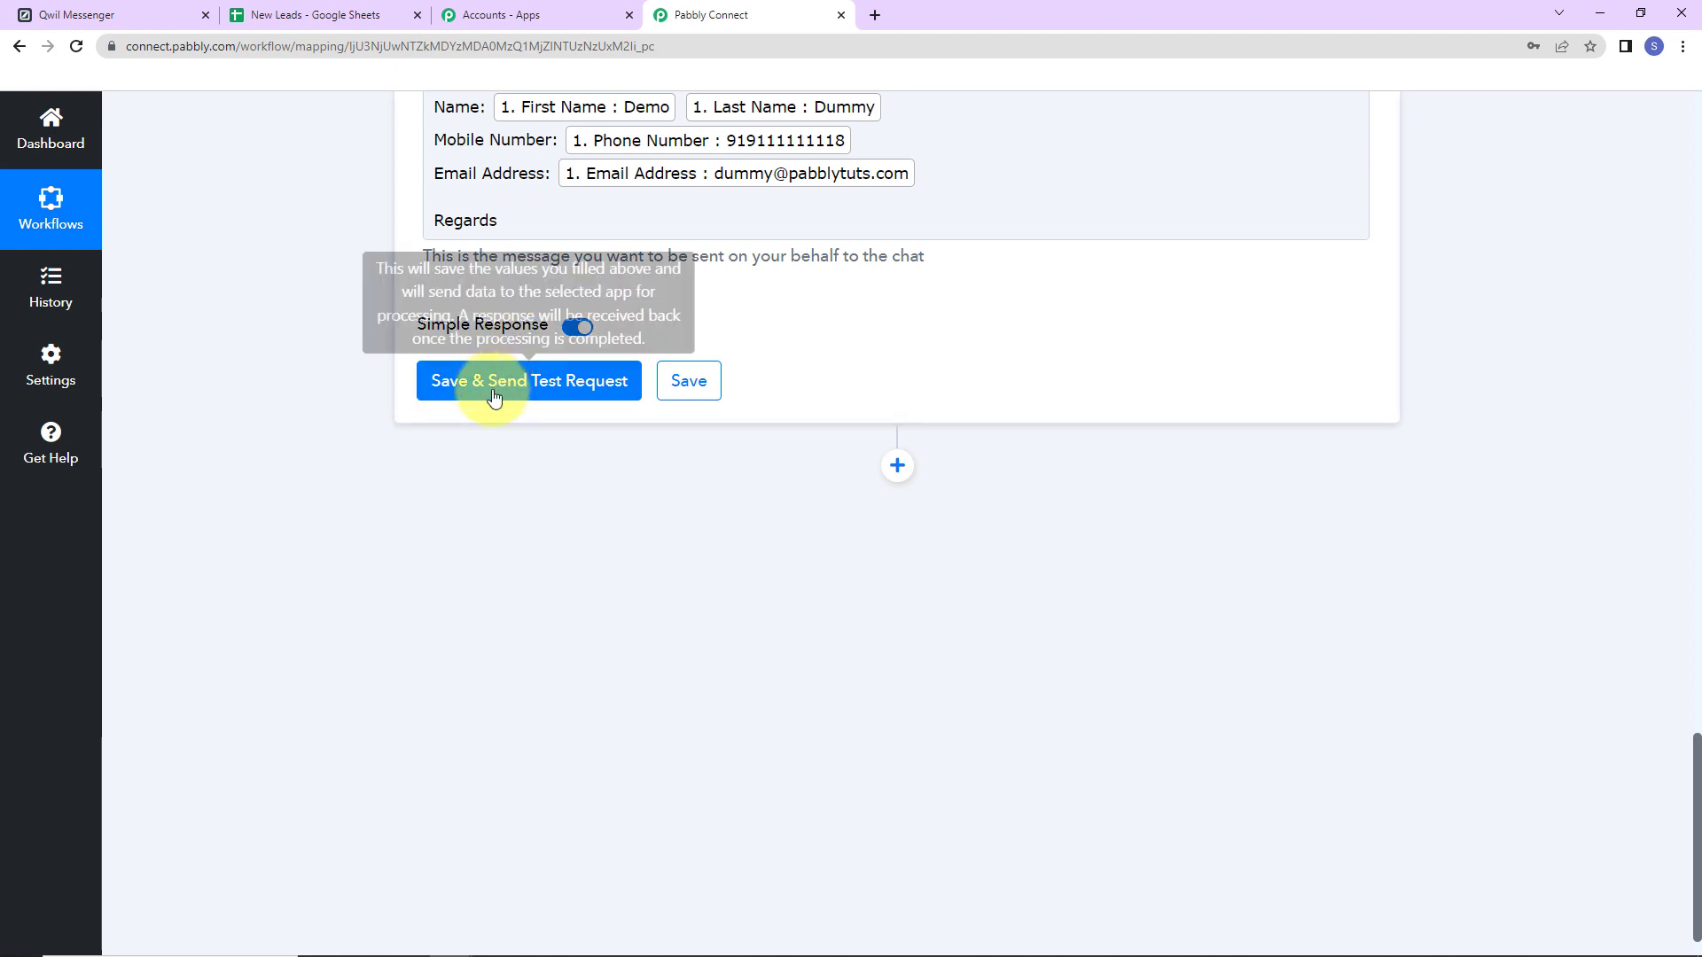
click(494, 397)
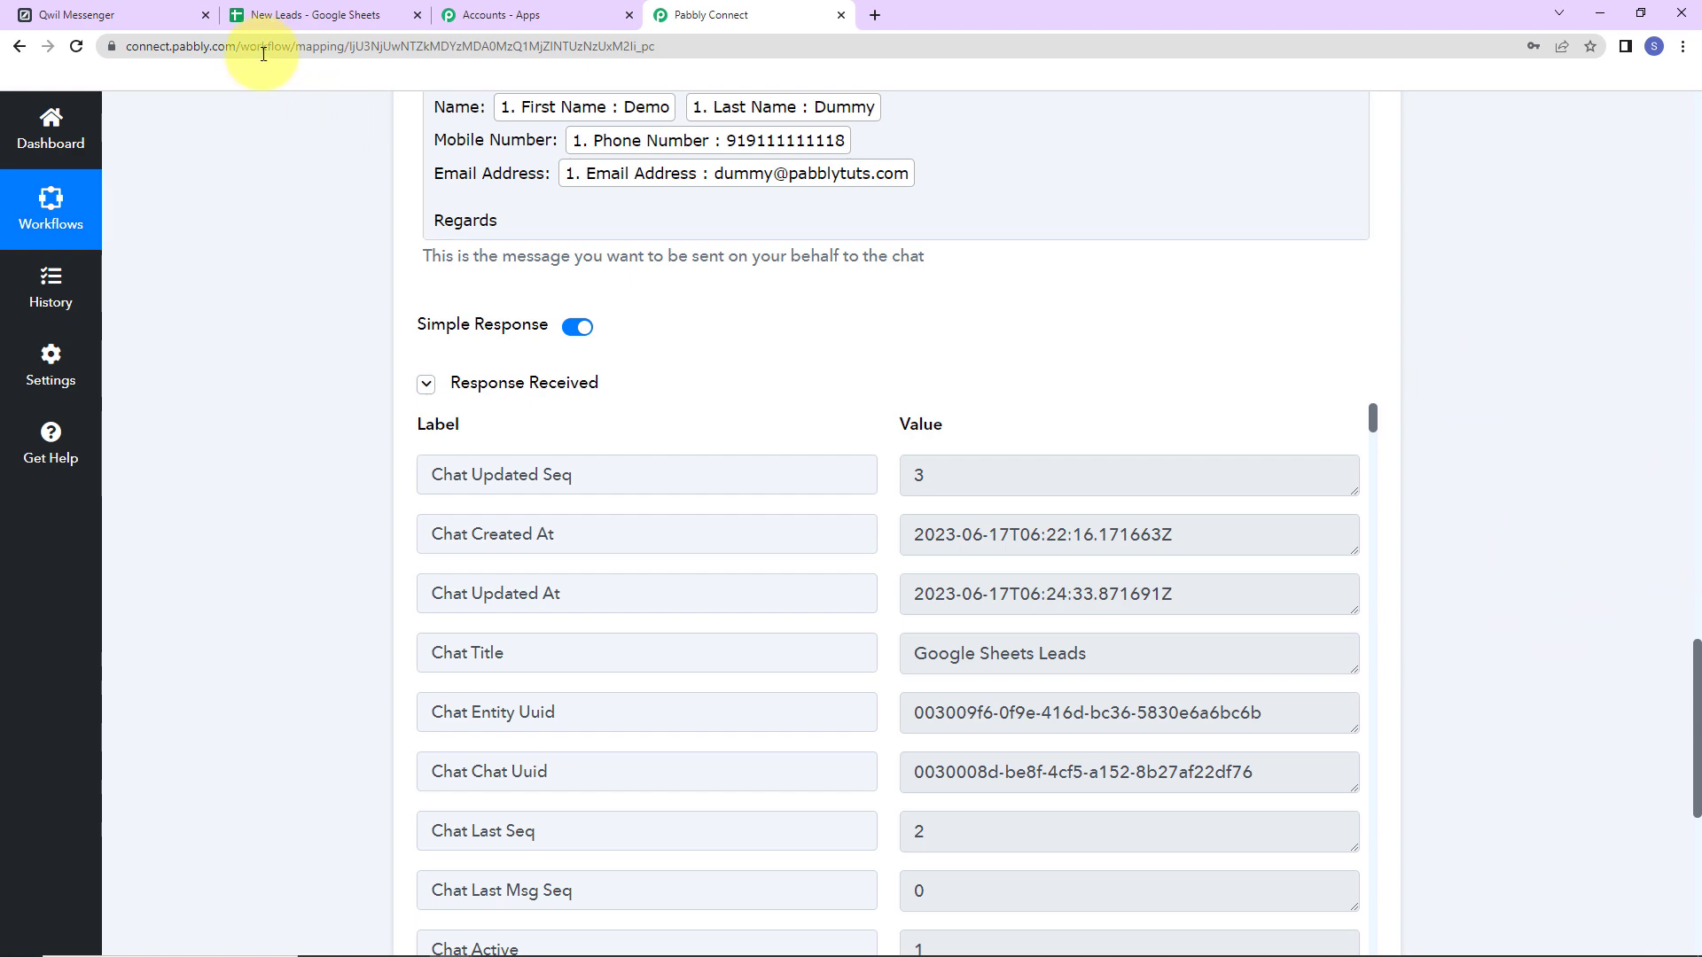
Confirm the test lead message appeared in the Google Sheets Leads chat and close the details panel.
click(105, 15)
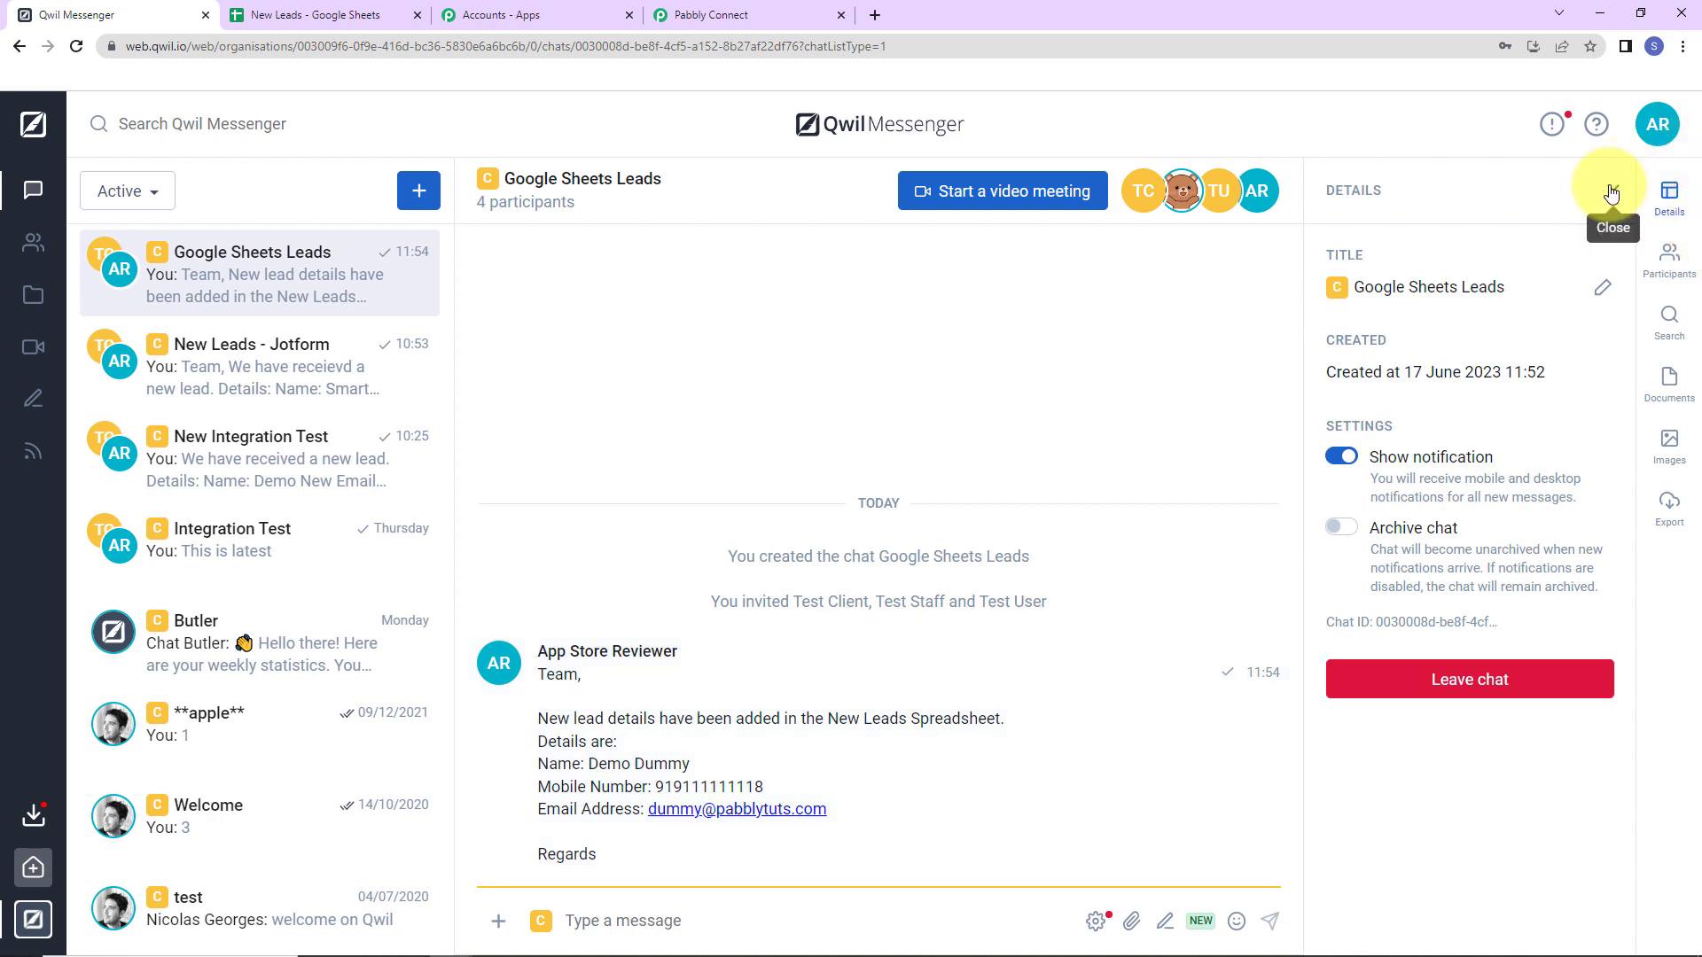
click(1613, 190)
mouse_move(1250, 737)
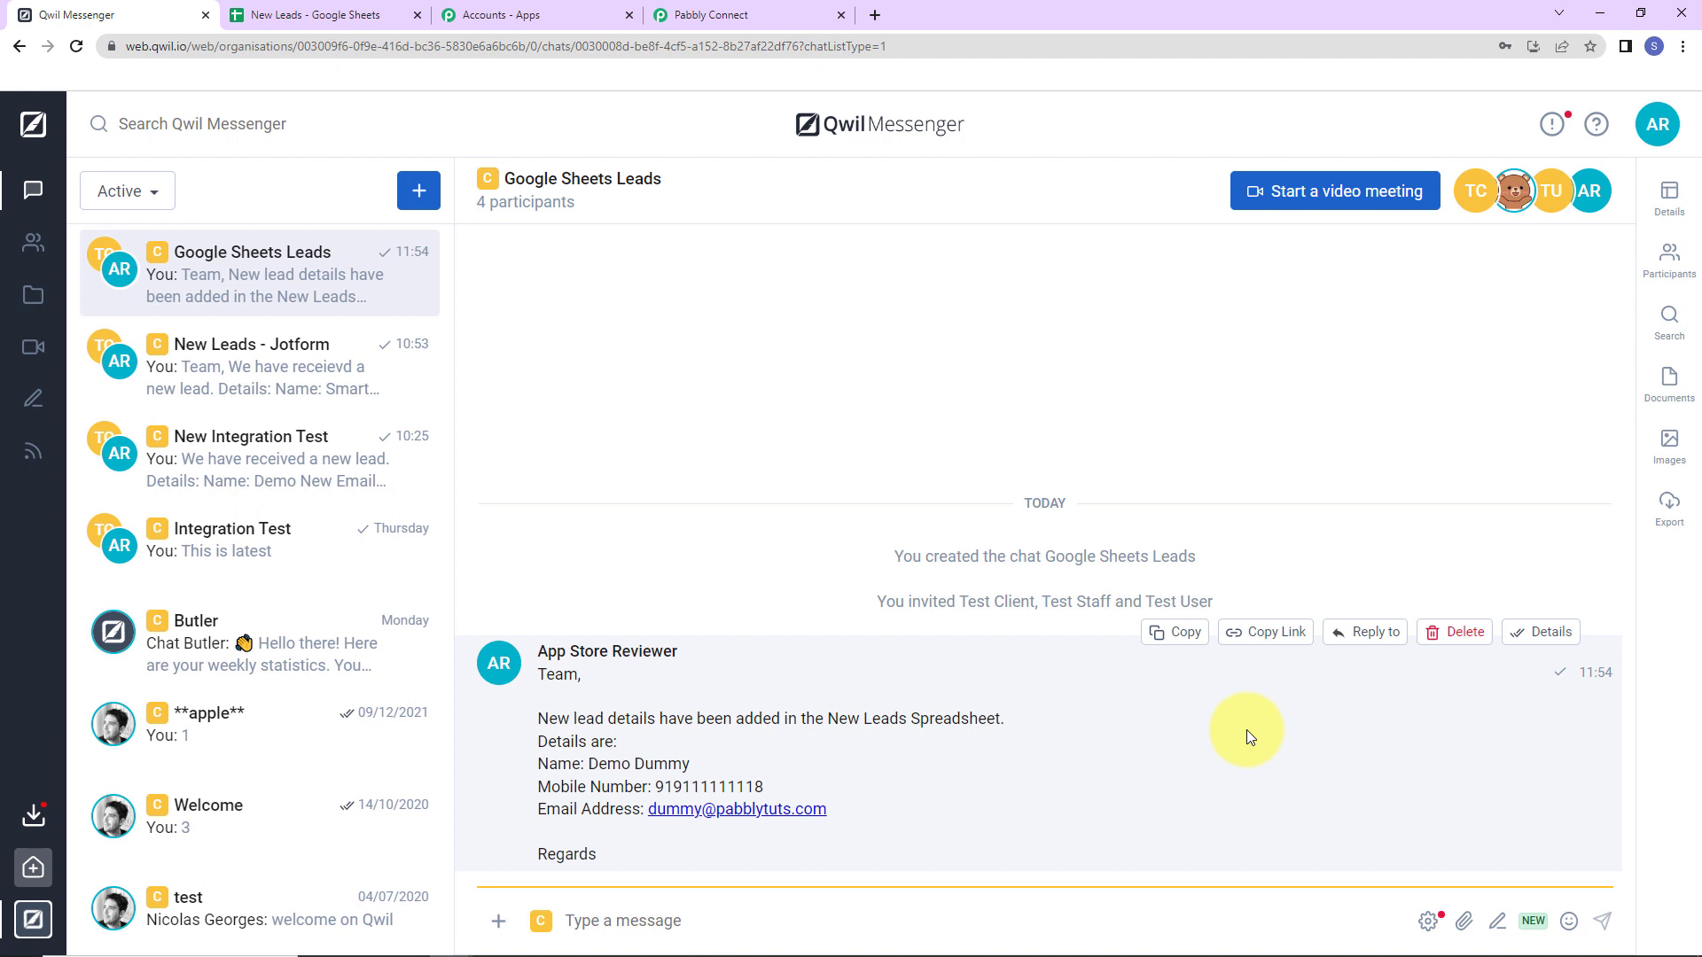
Add lead 'Test User123' in row 3 with an email and phone number, then check Qwil.
click(297, 19)
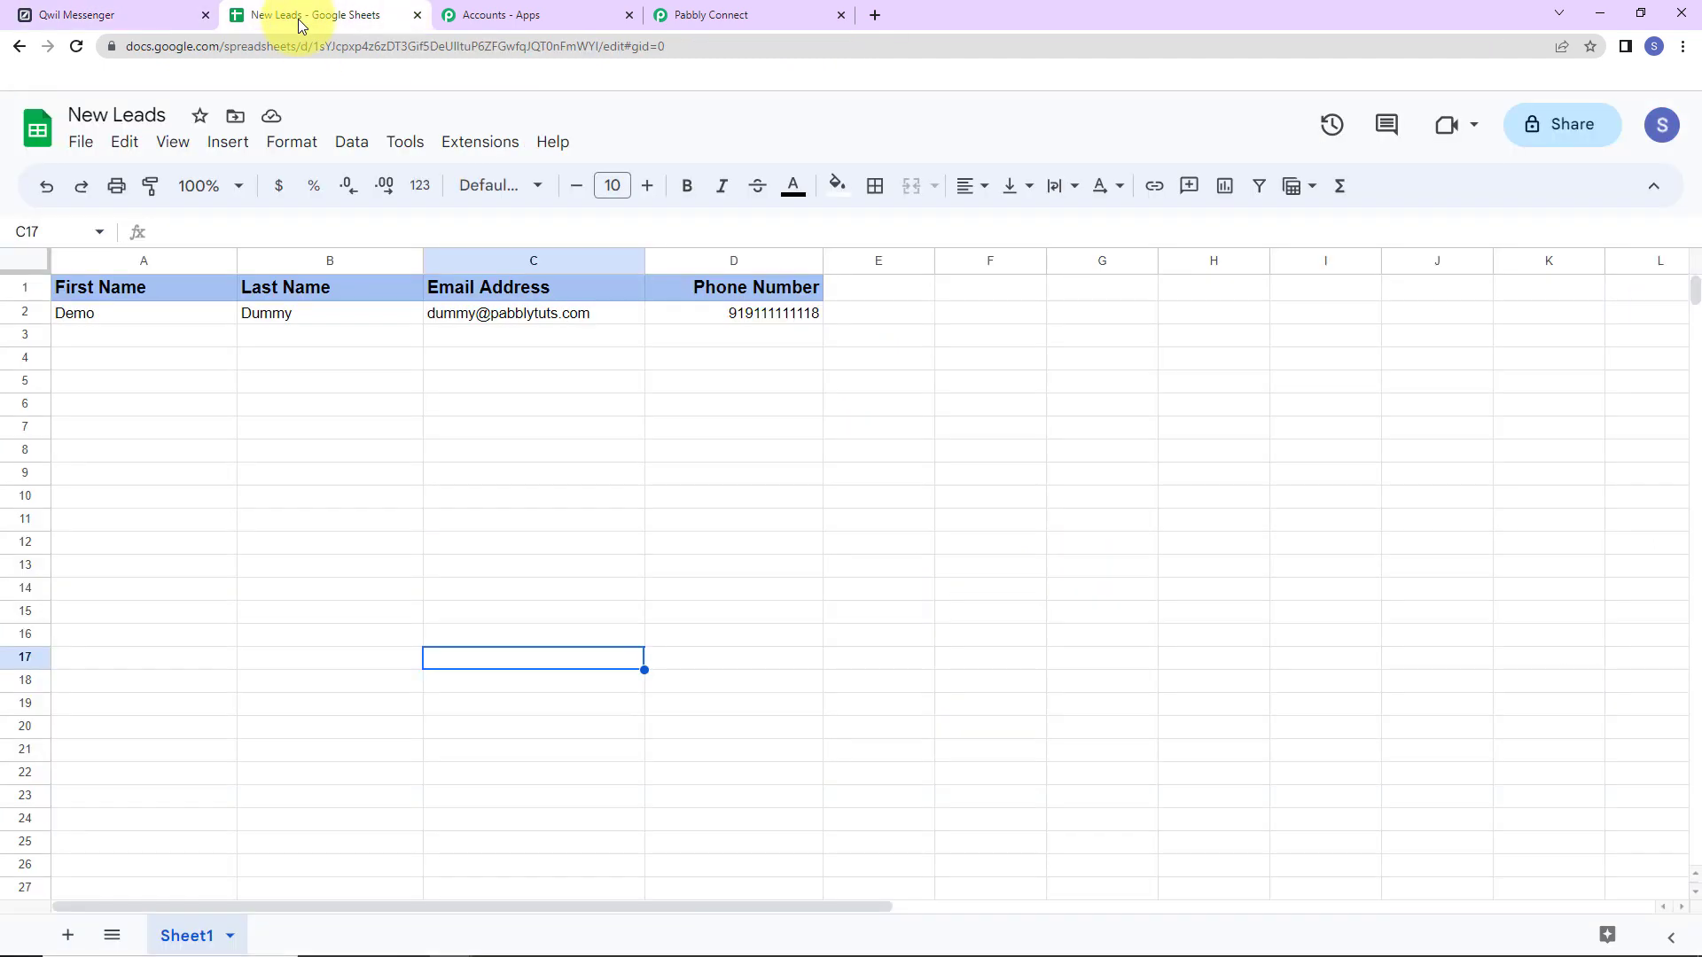
click(138, 337)
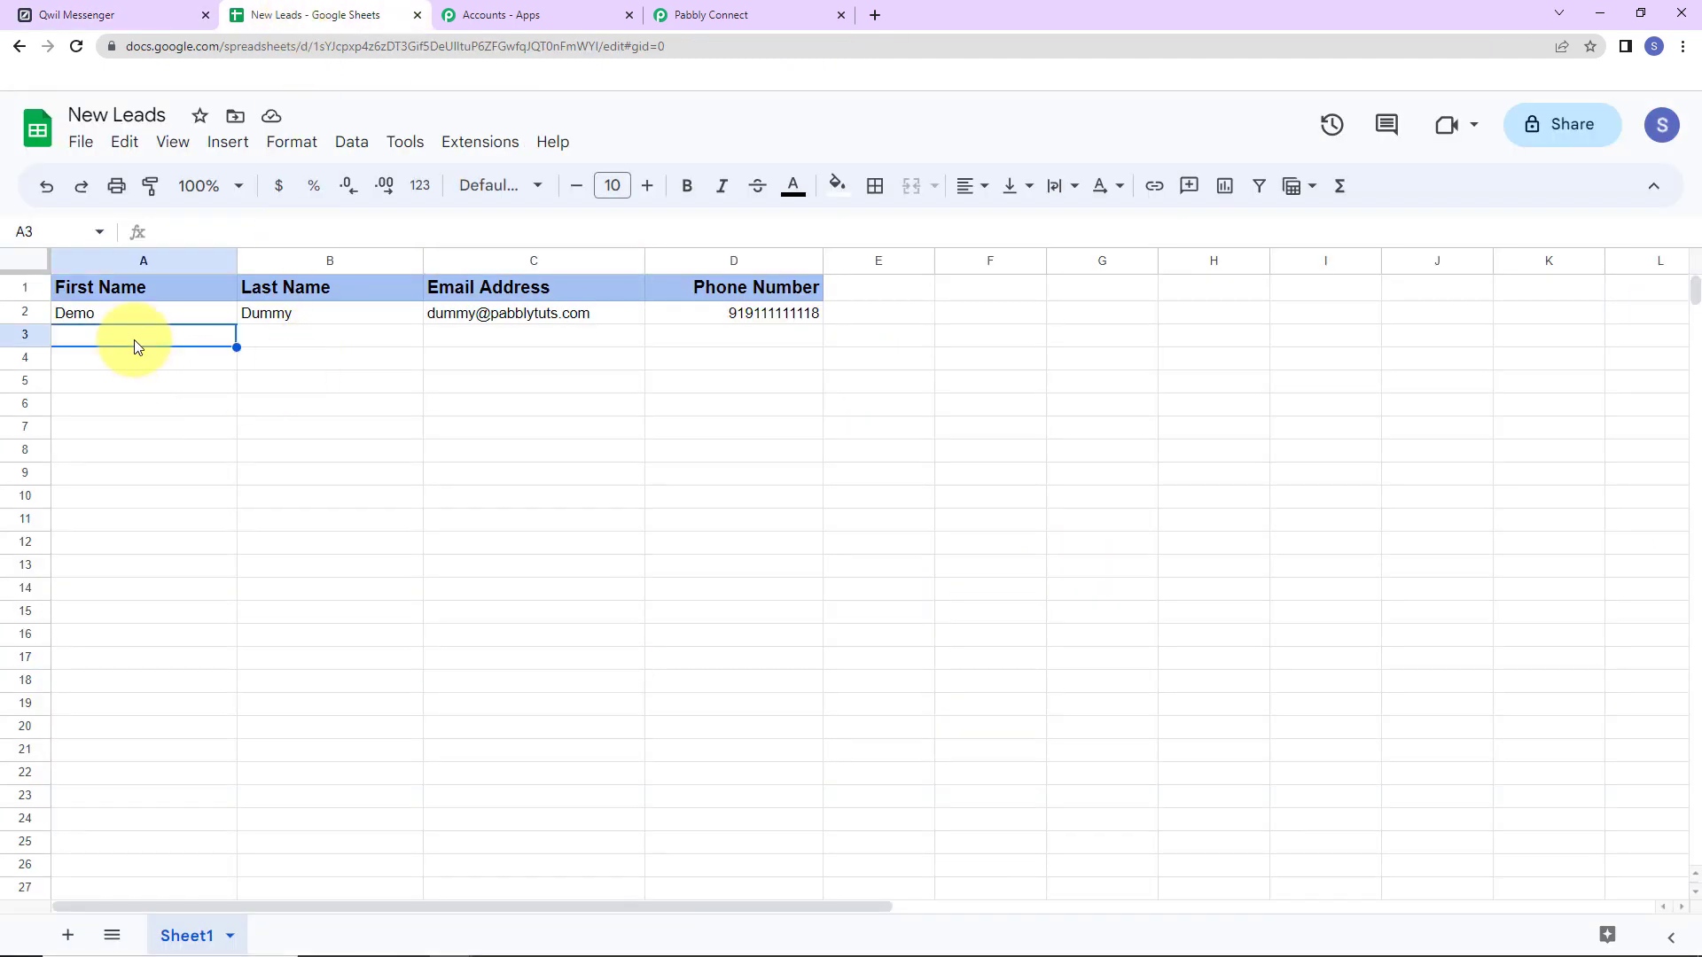
text(Test)
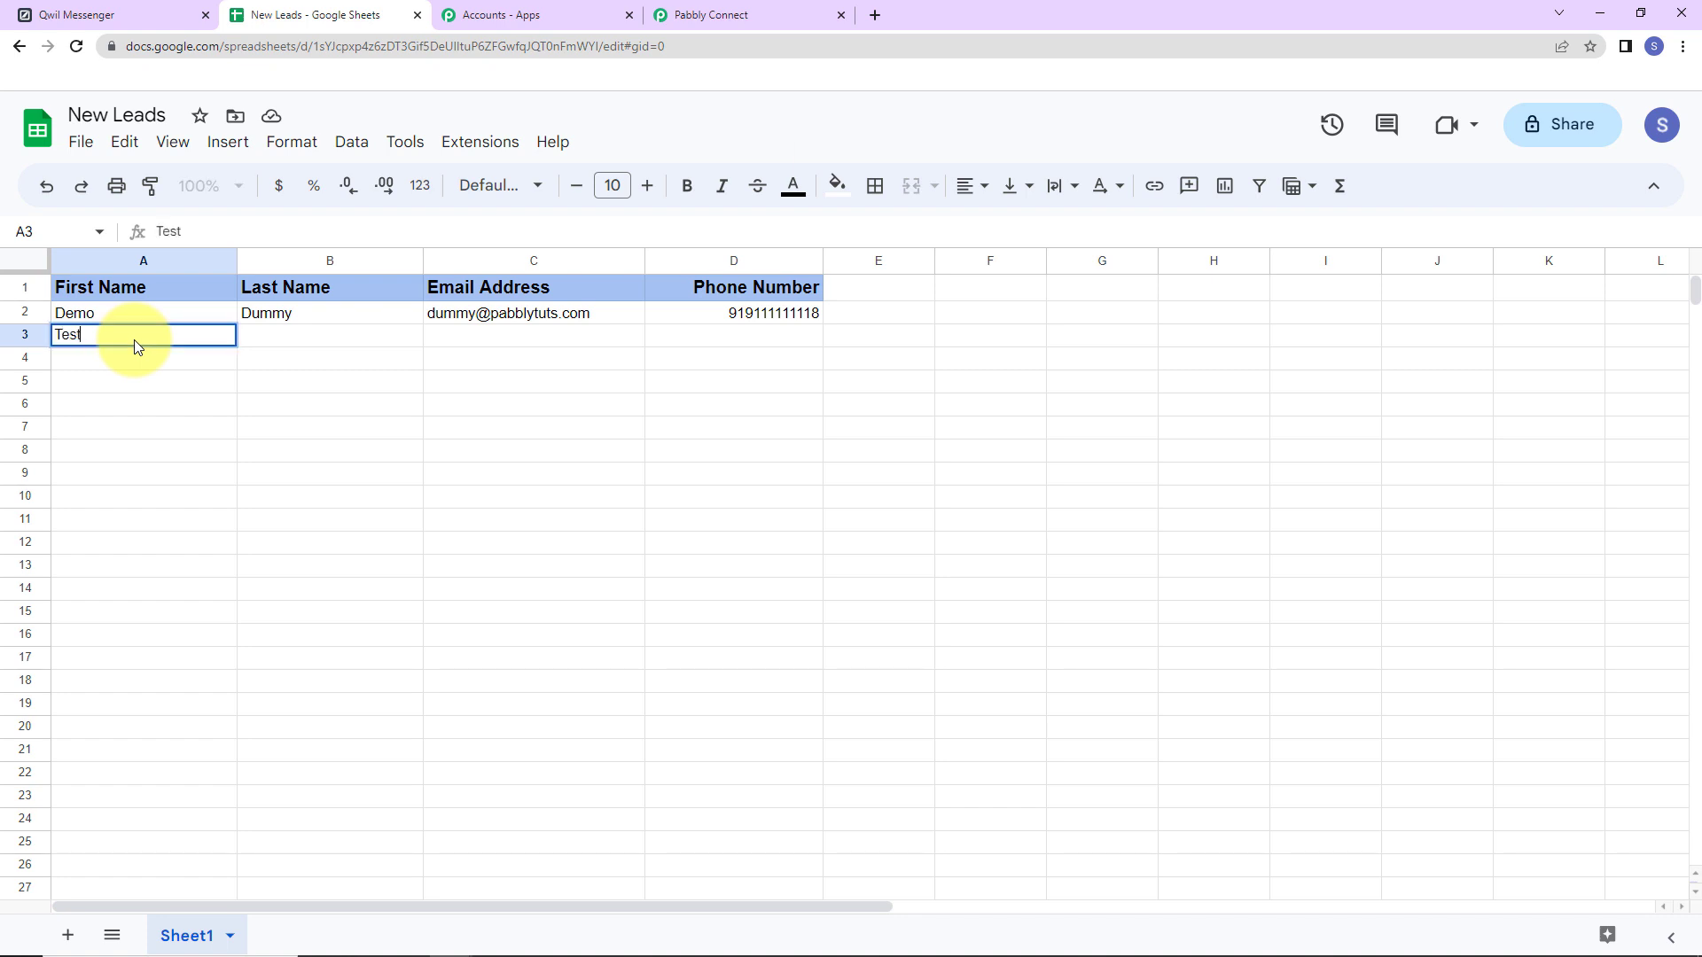
key(Tab)
text(User123)
key(Tab)
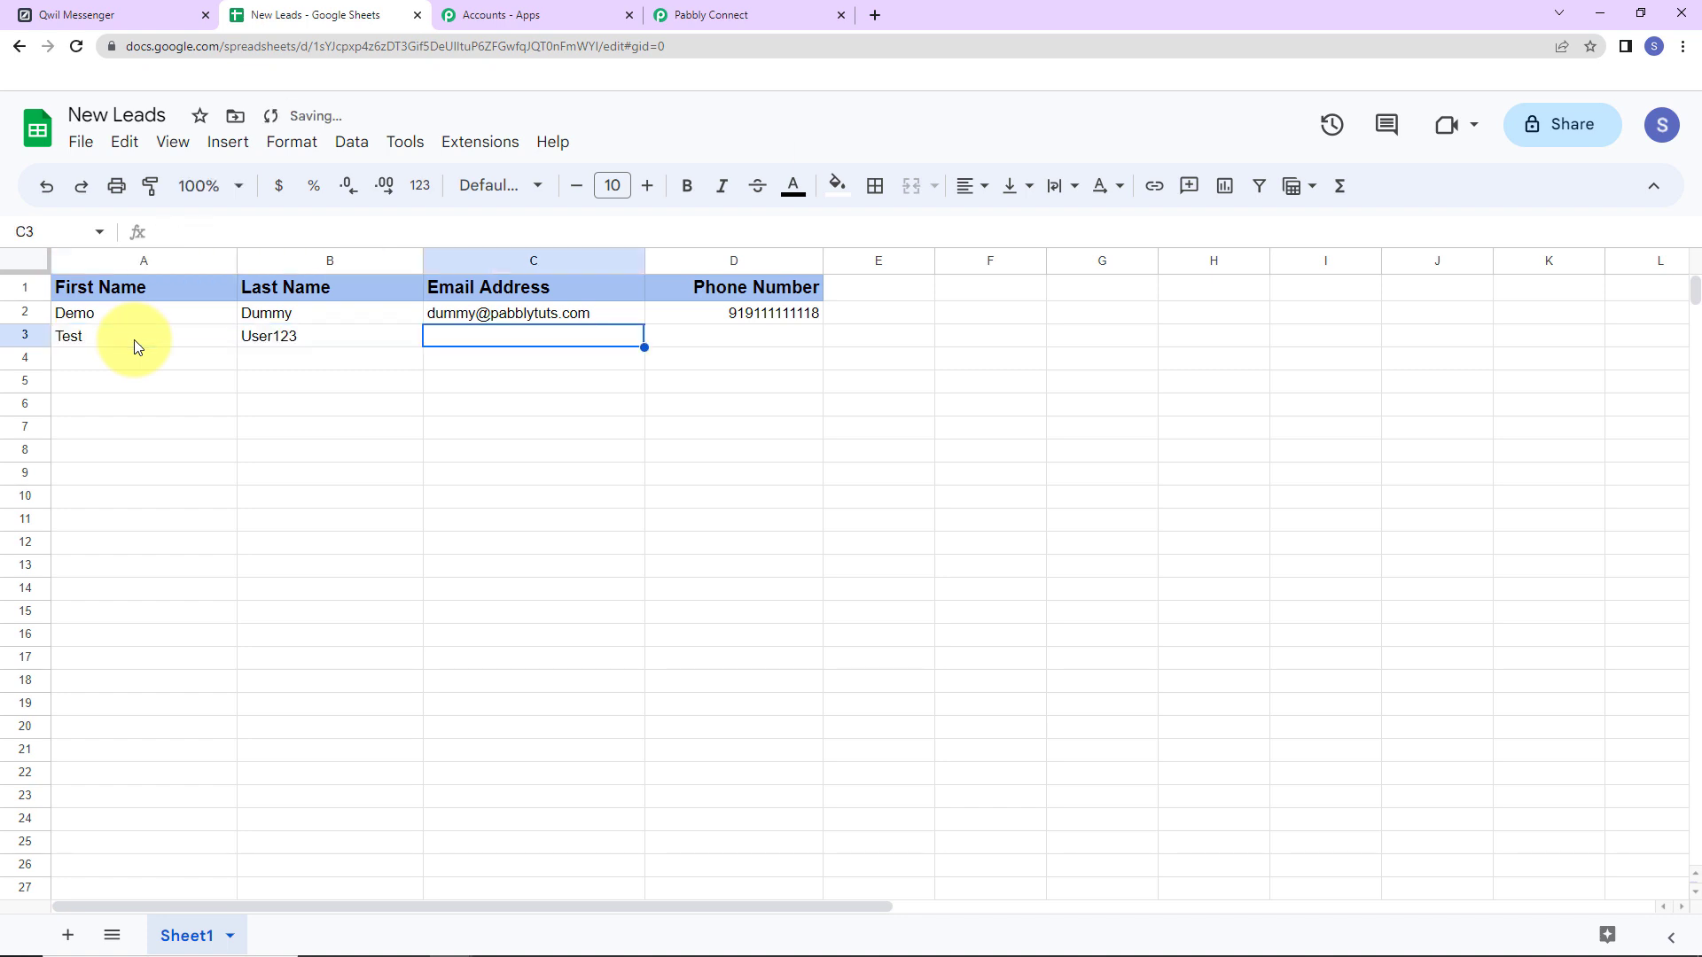
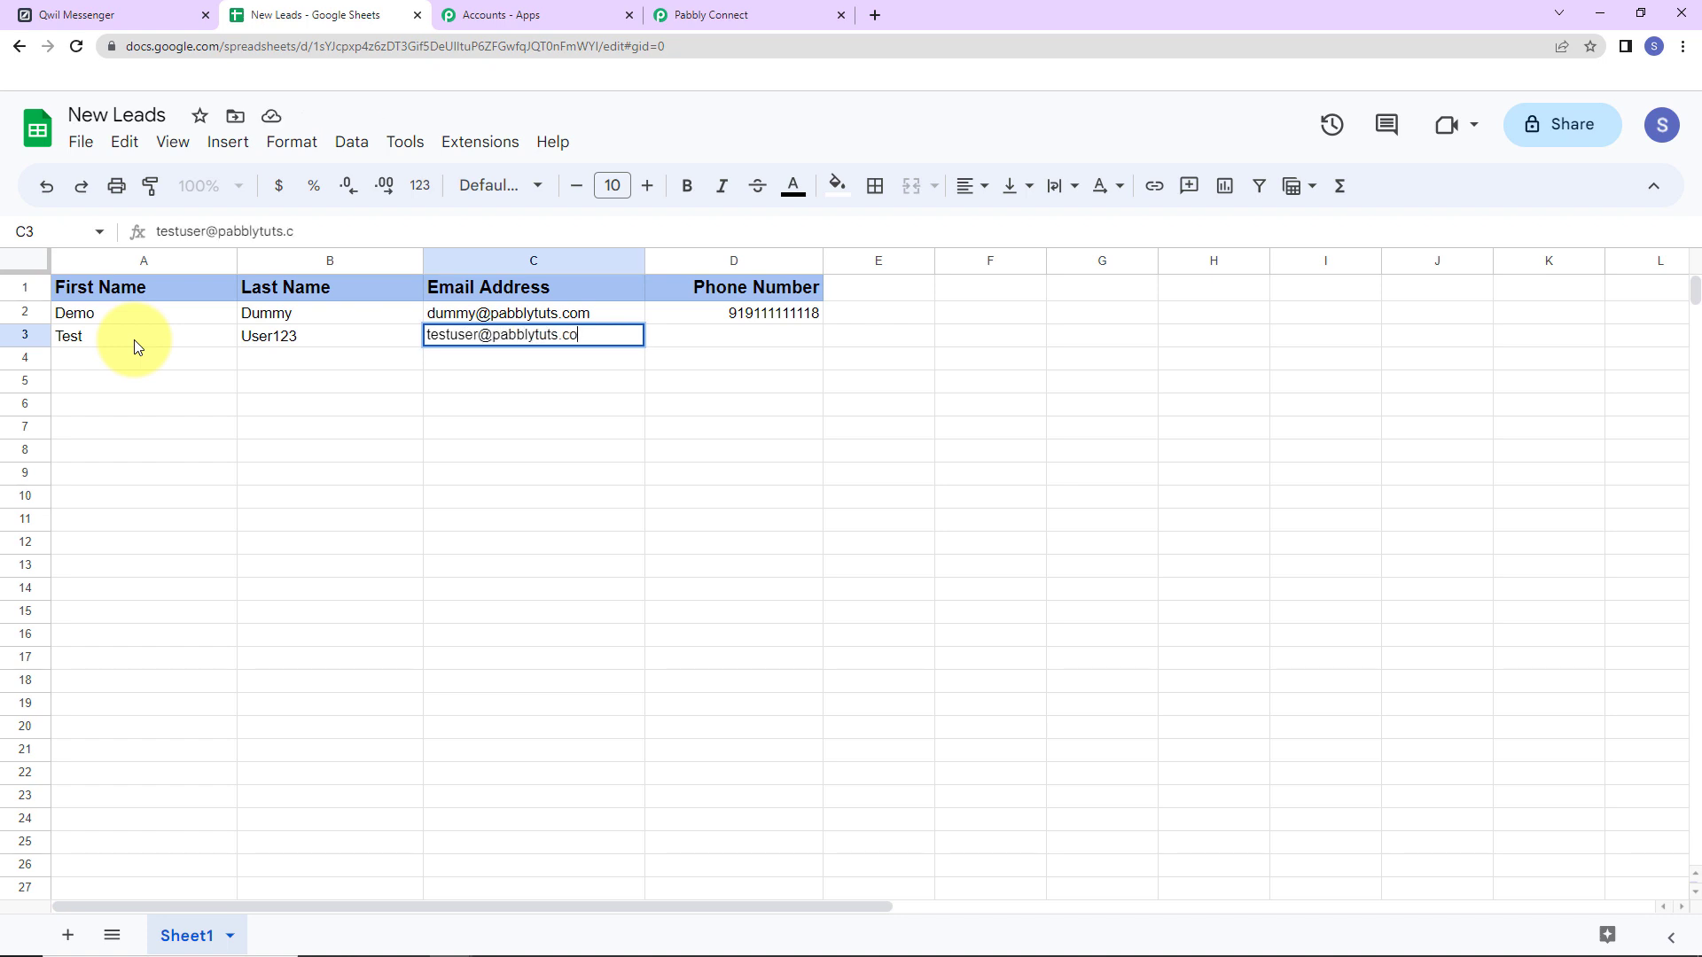
key(Tab)
text(919111111111)
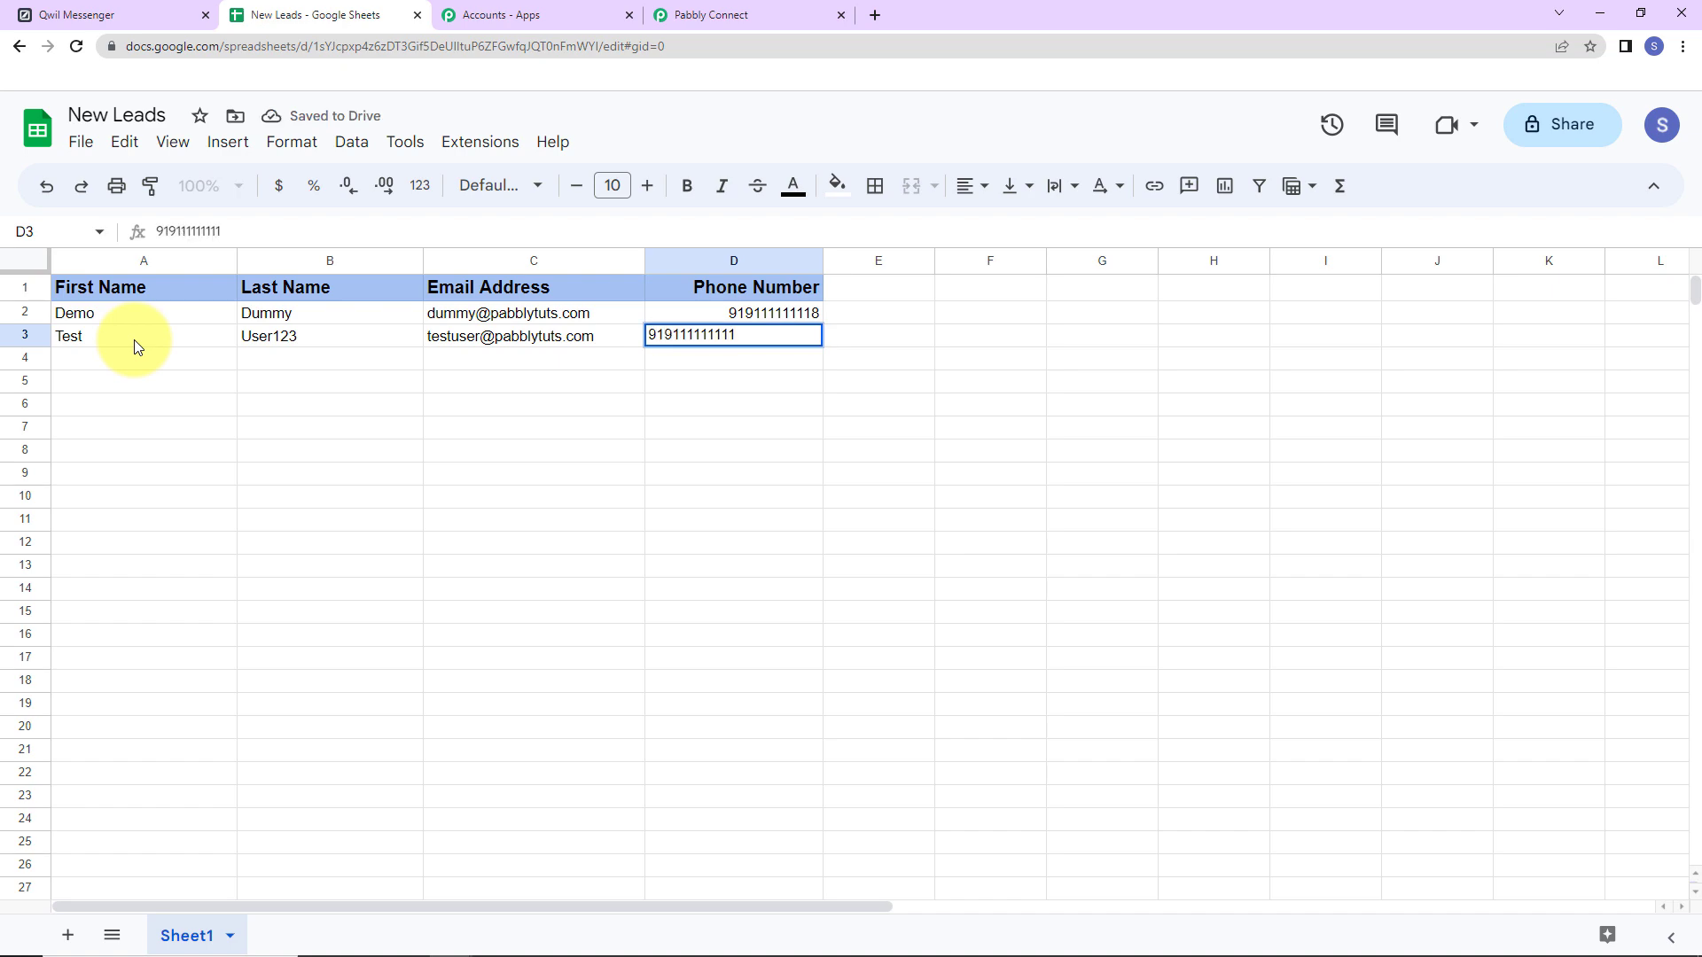
key(Return)
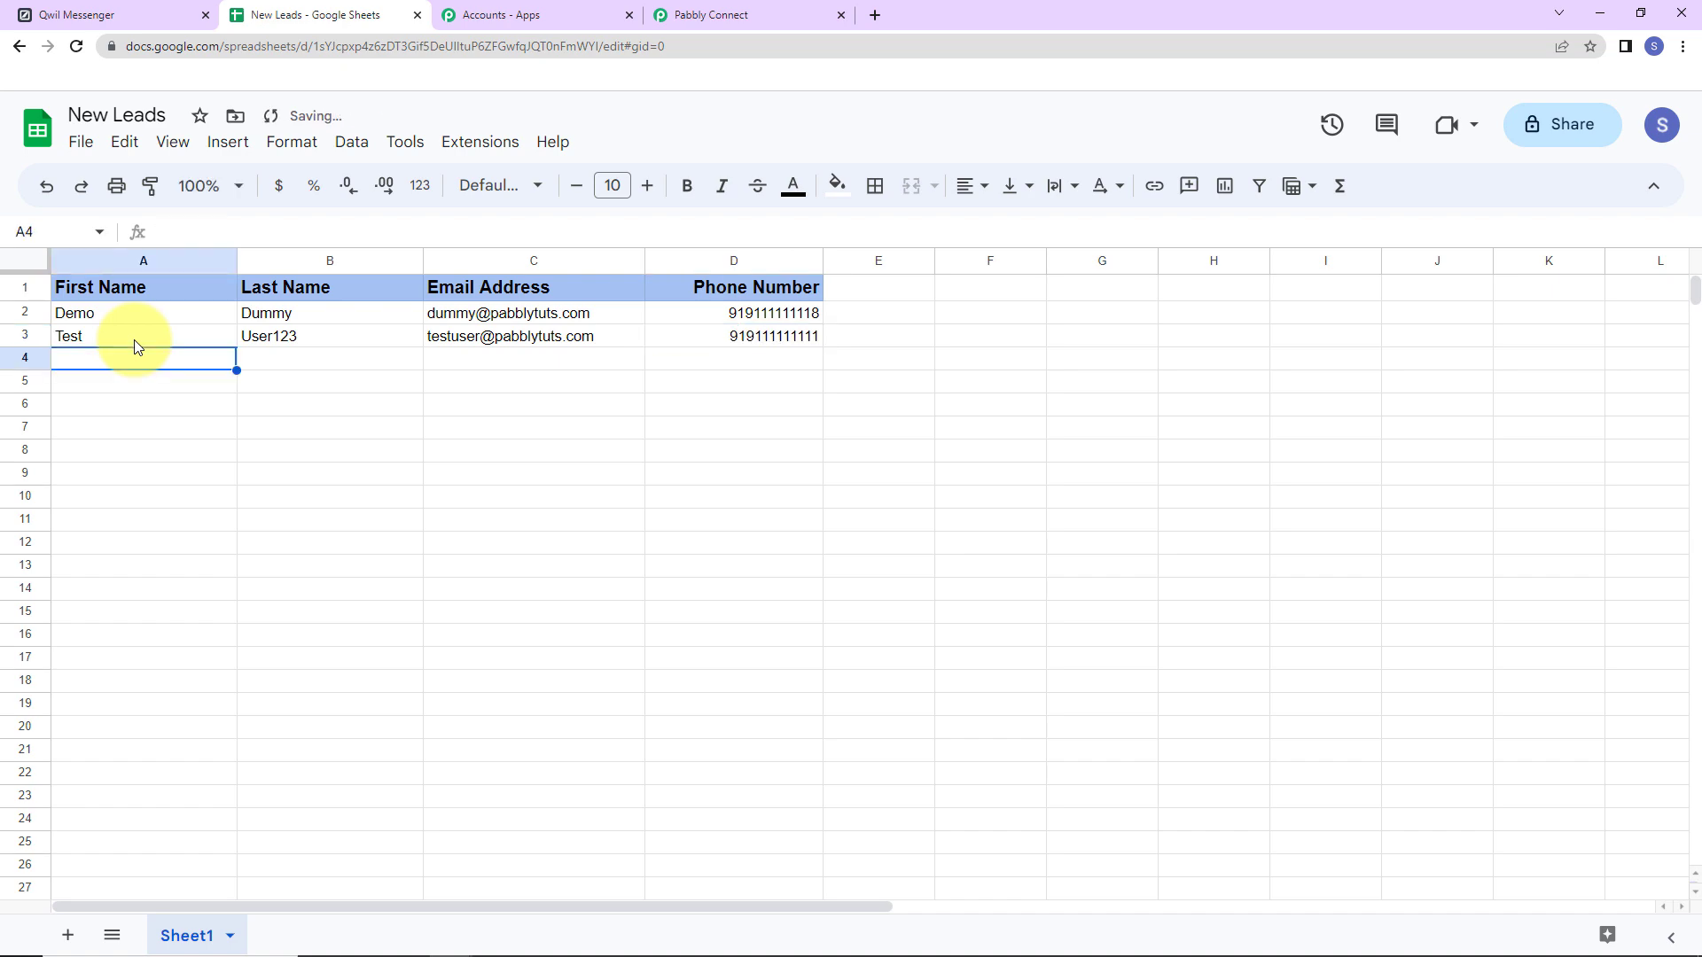
click(64, 16)
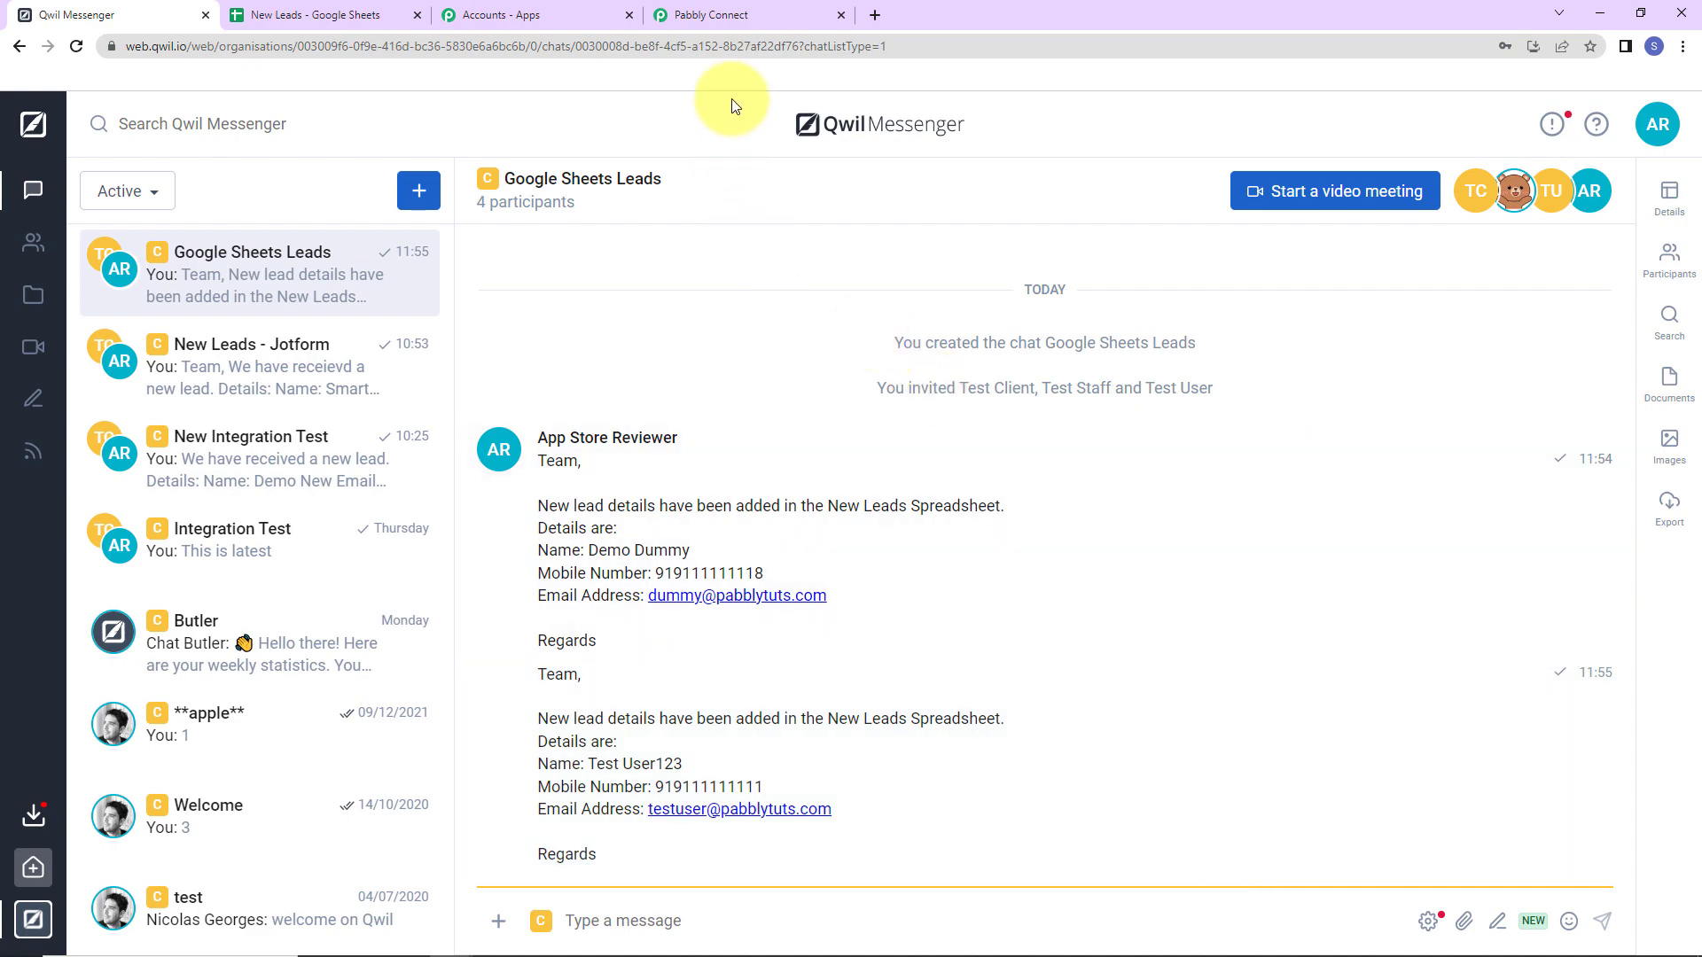
Back in the workflow, collapse the Google Sheets trigger and Qwil Messenger action steps.
click(749, 18)
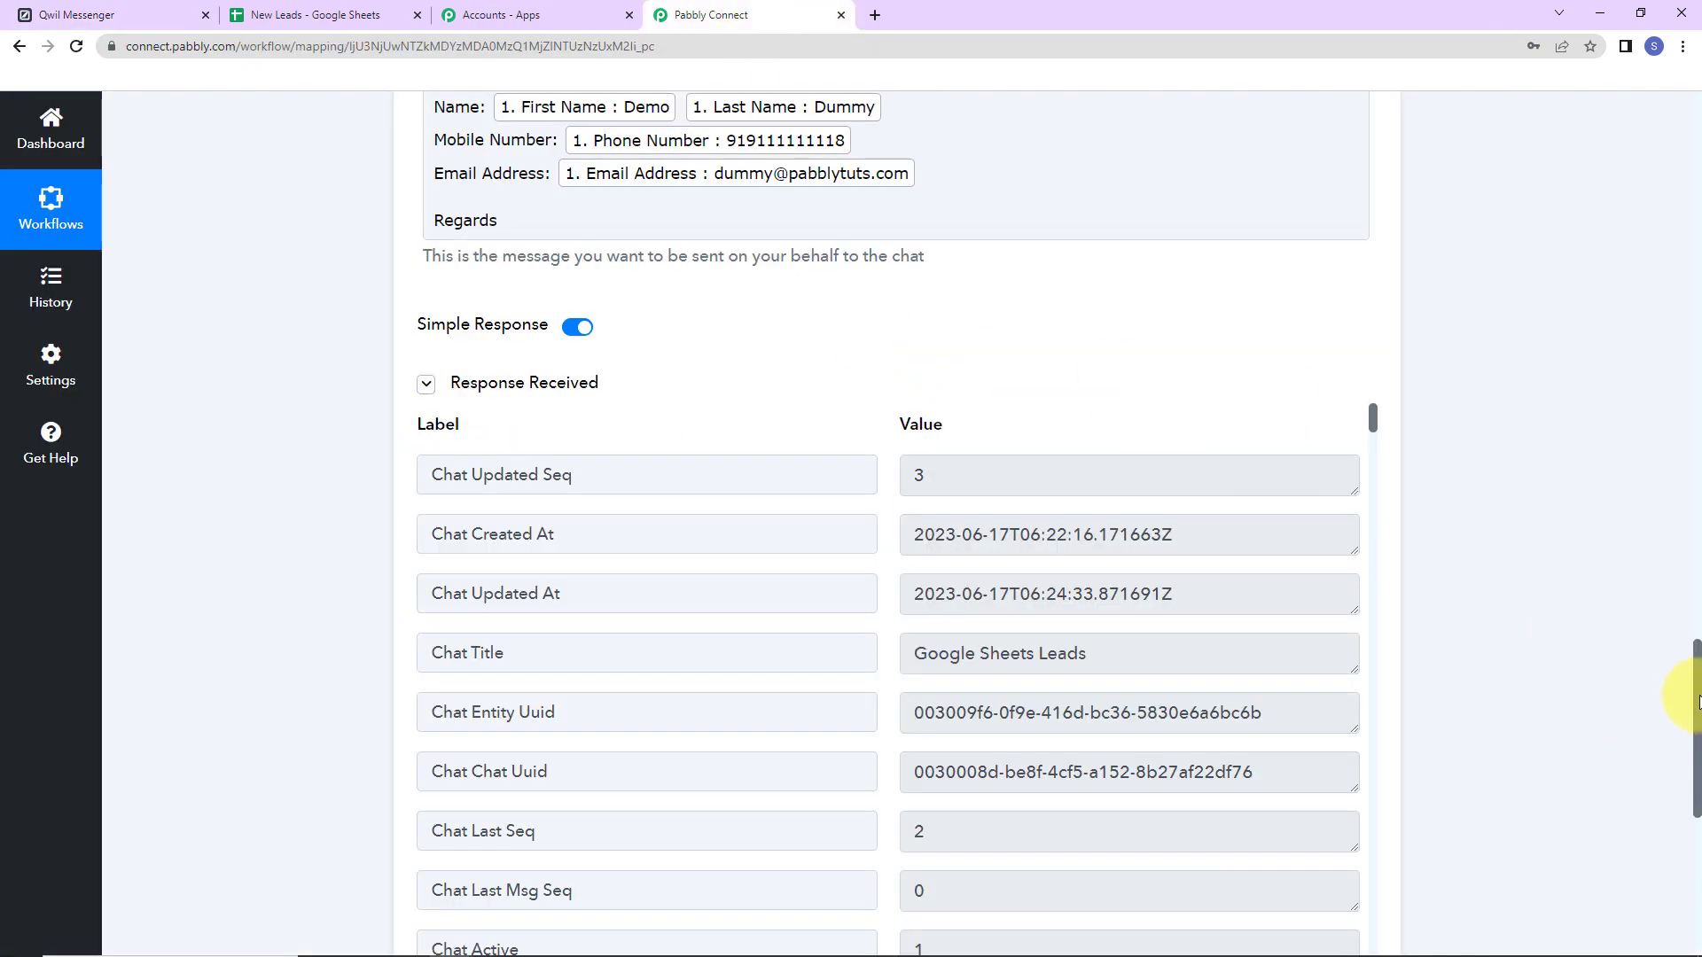
drag(1691, 691, 1641, 140)
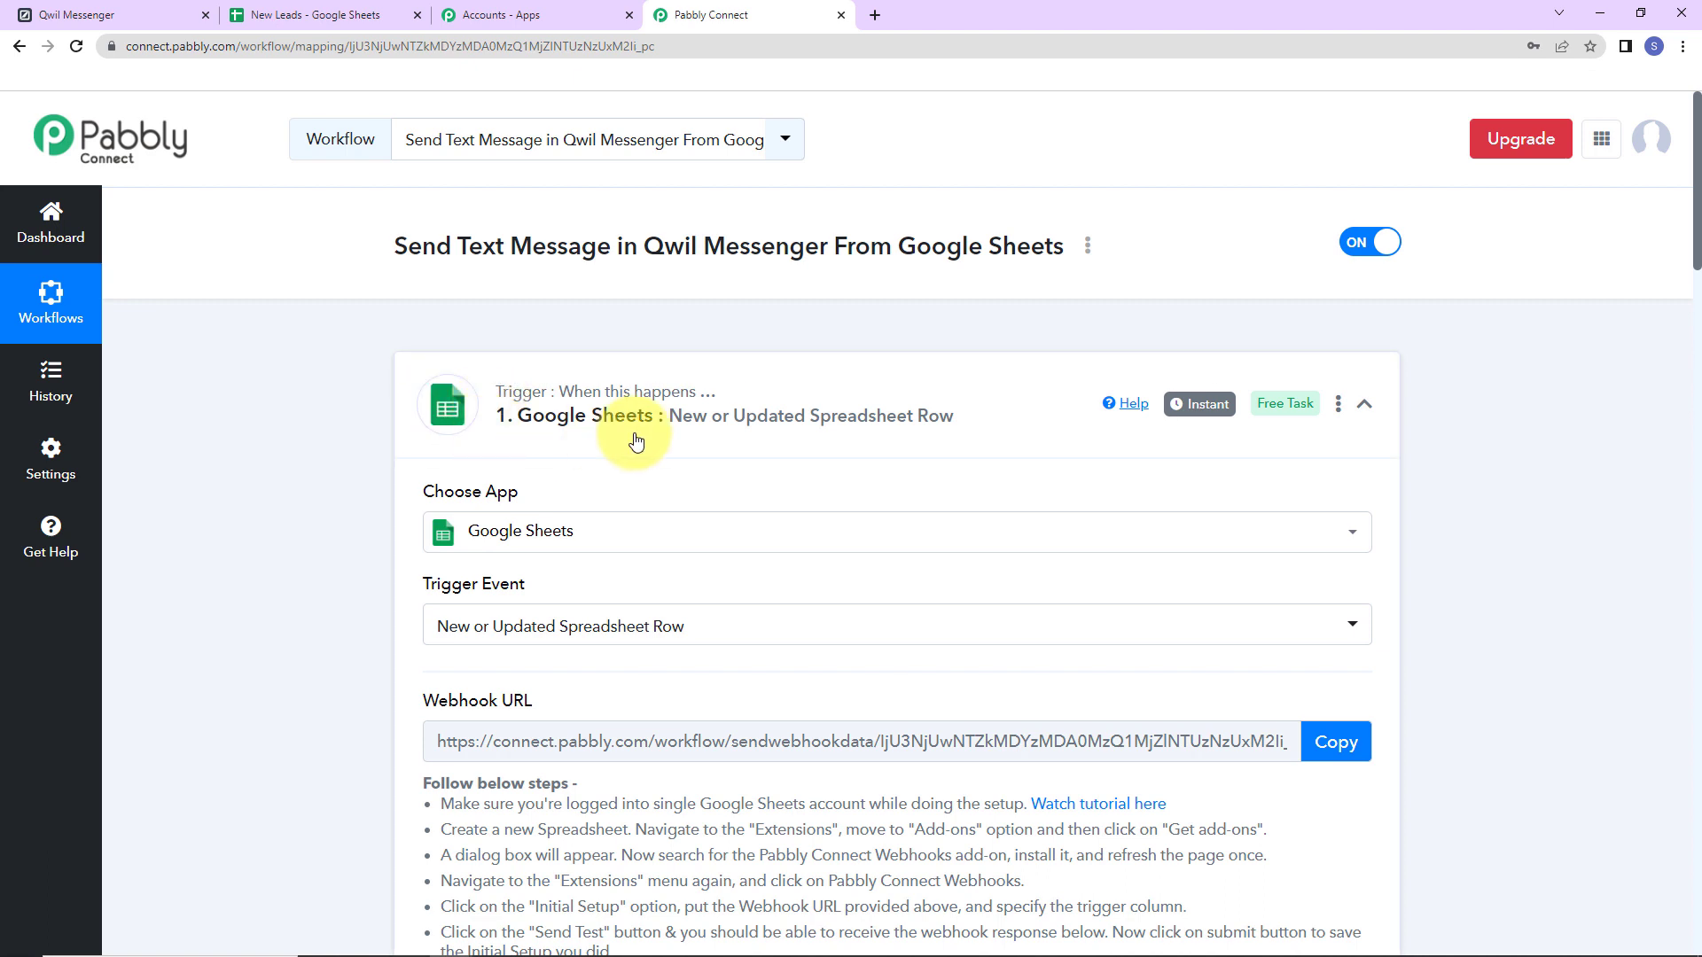
click(1365, 408)
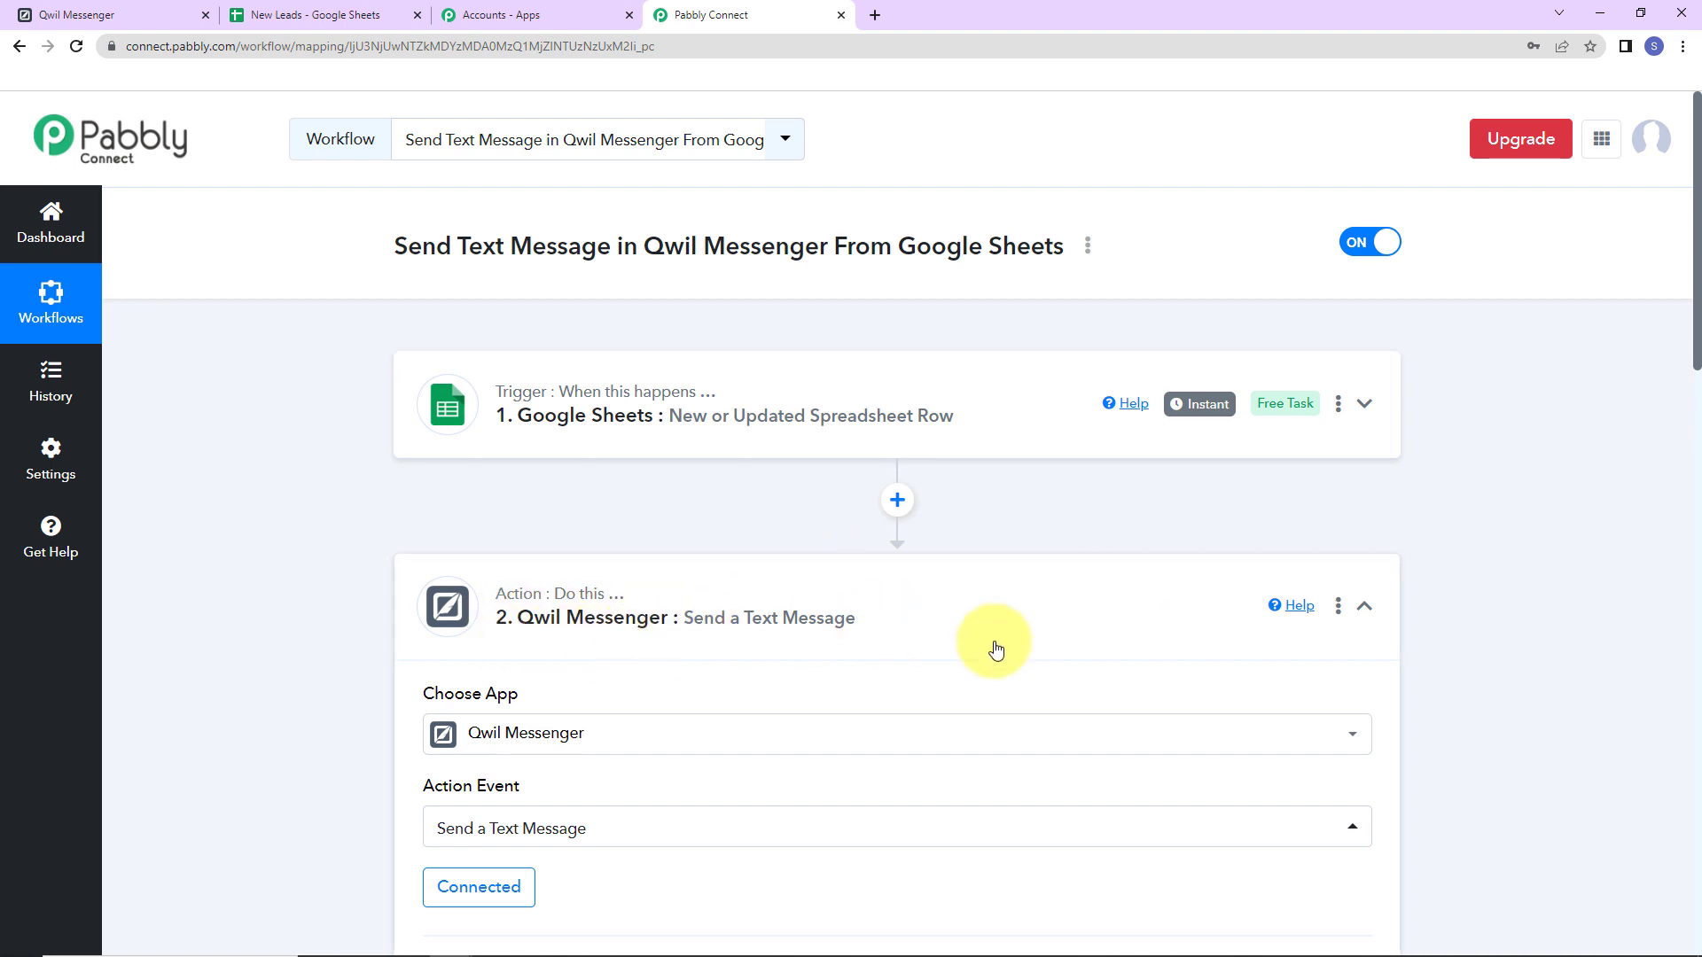
click(1365, 610)
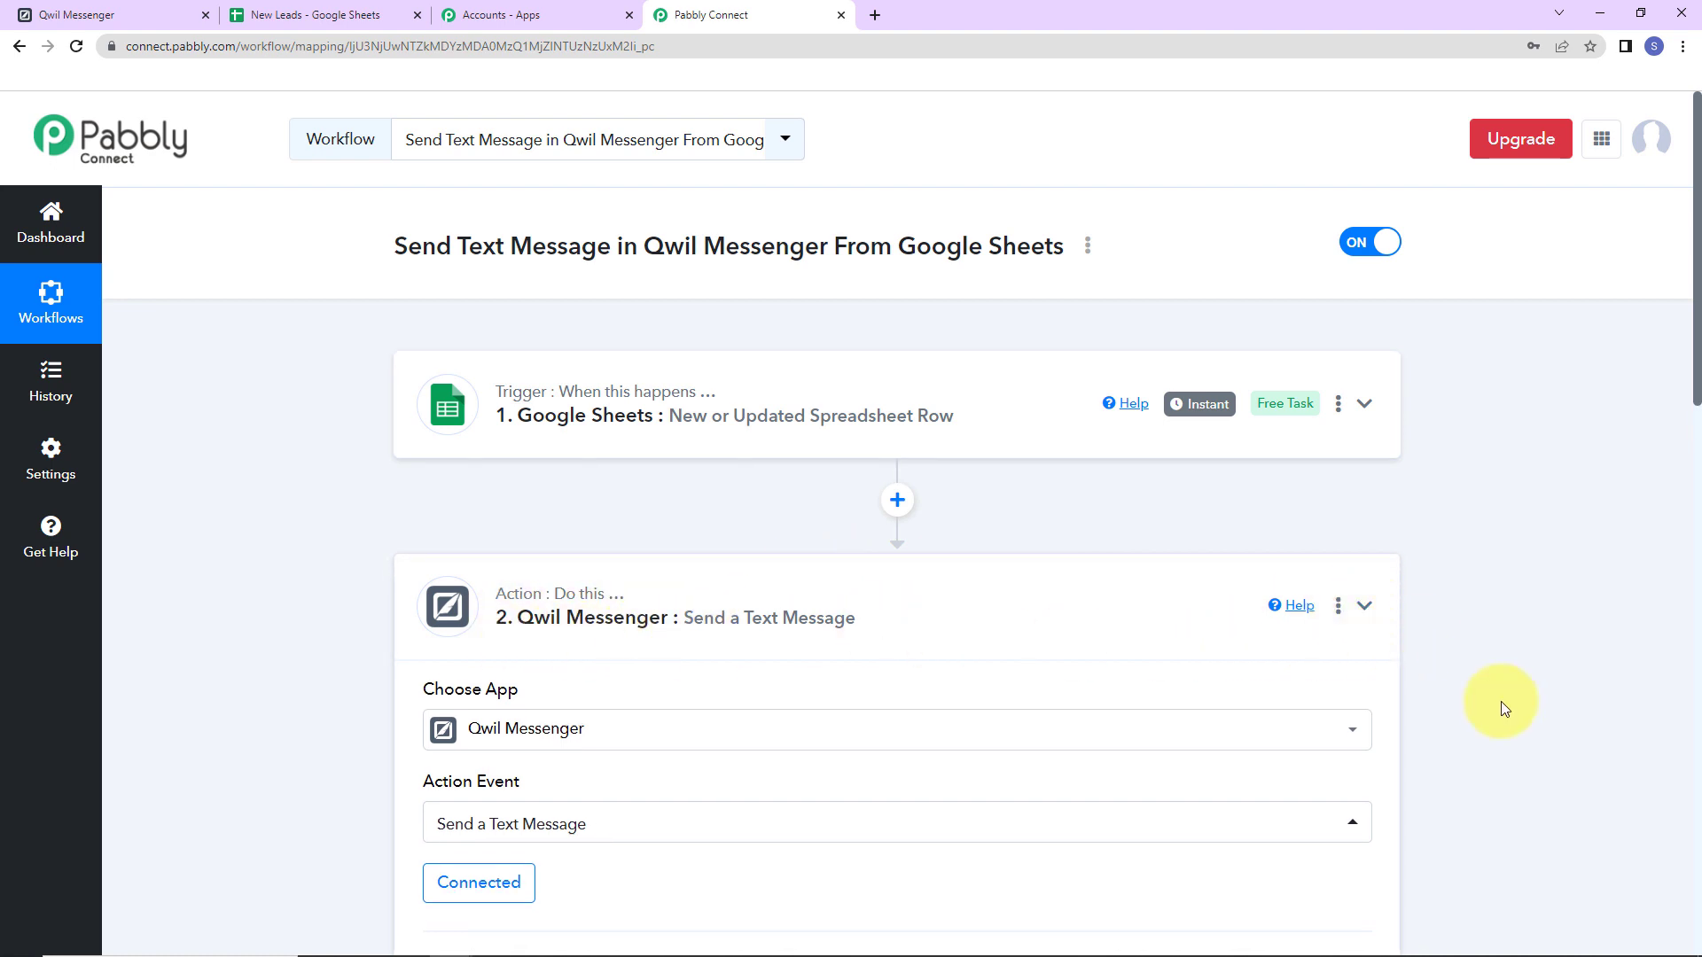